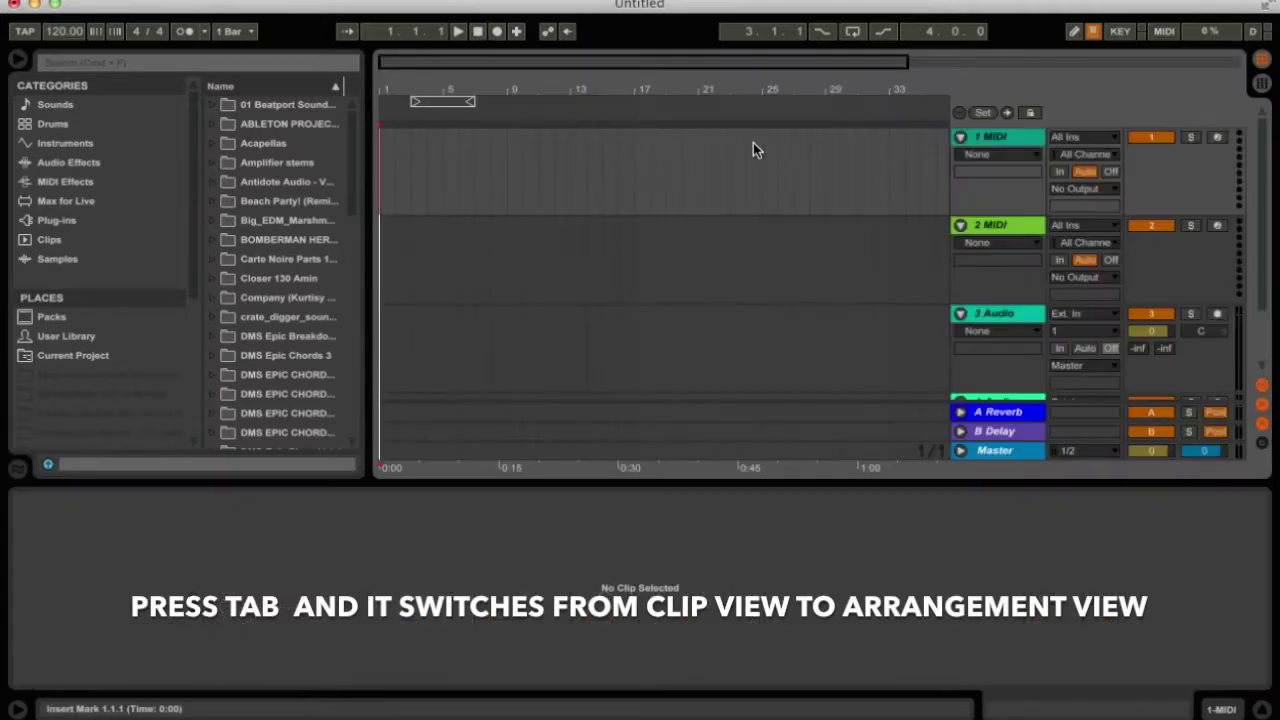
# Switch back and forth between Session View and Arrangement View, finishing in Arrangement View.
pyautogui.press('Tab')
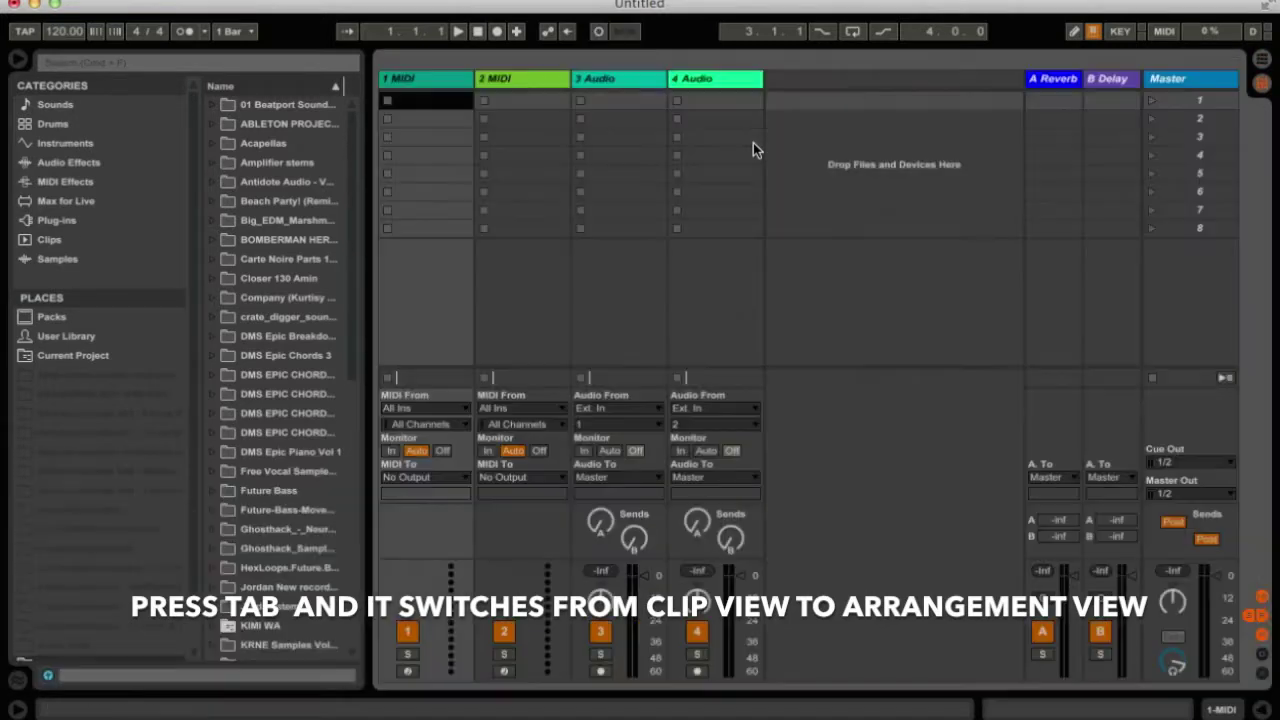
pyautogui.press('Tab')
pyautogui.press('Tab')
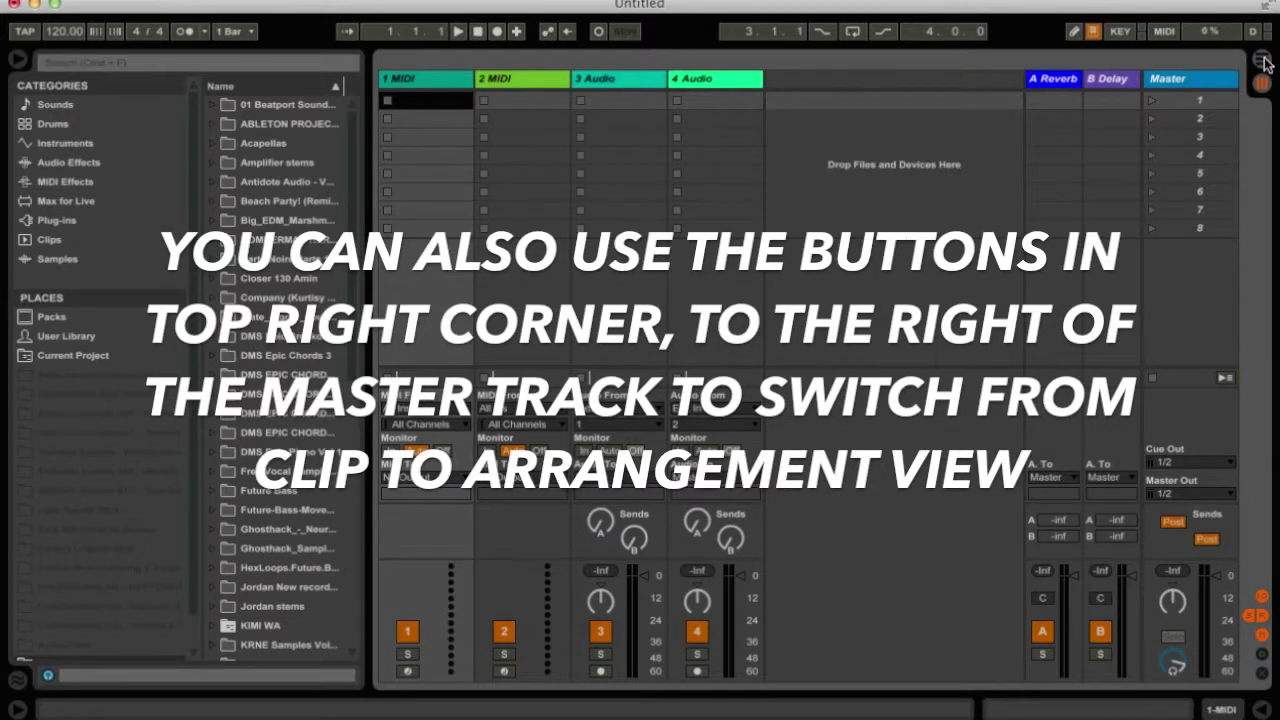
pyautogui.click(1263, 60)
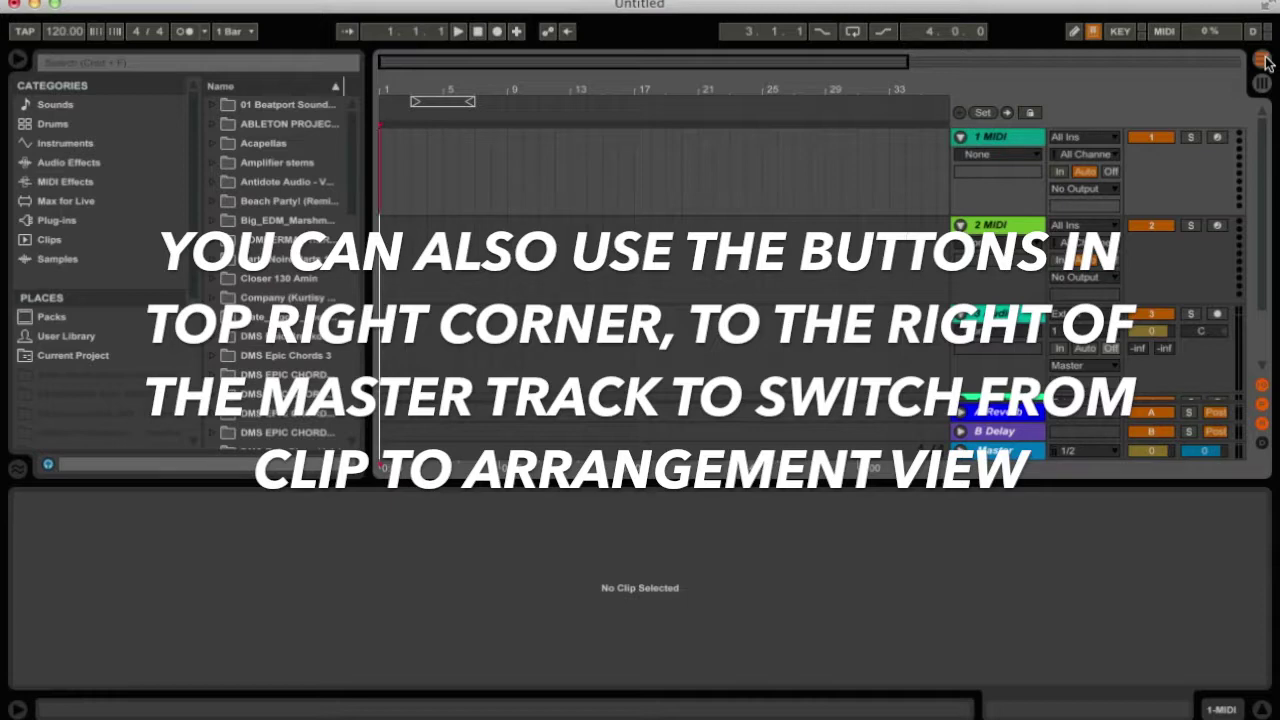
pyautogui.click(1263, 83)
pyautogui.click(1264, 61)
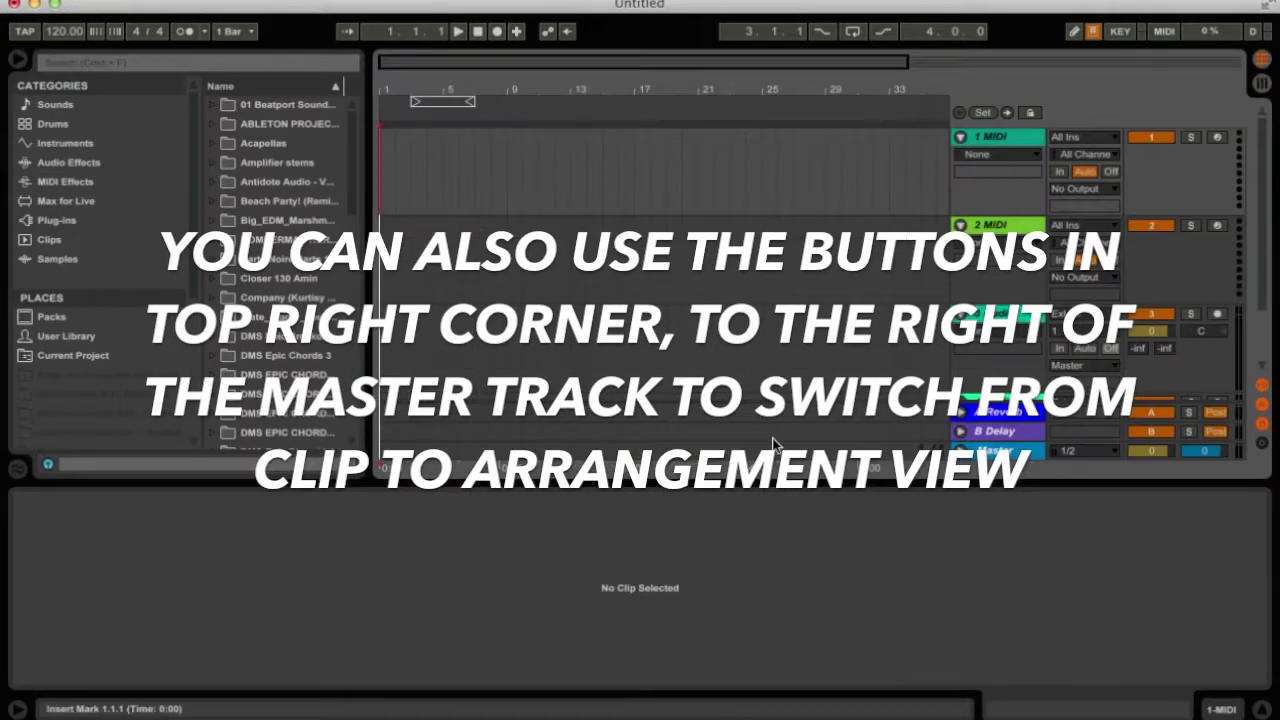
# Collapse the clip detail area and widen the visible arrangement timeline to about bar 57.
pyautogui.moveTo(553, 482); pyautogui.dragTo(563, 674)
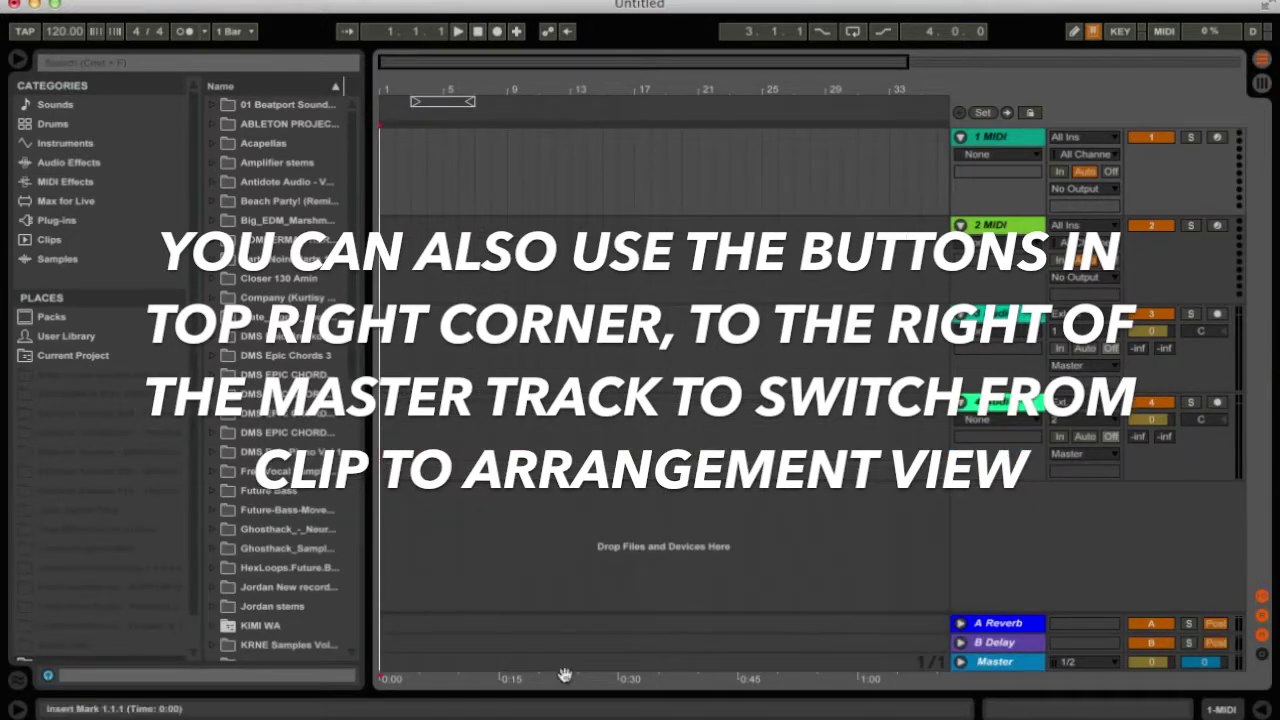
pyautogui.moveTo(908, 62); pyautogui.dragTo(1171, 56)
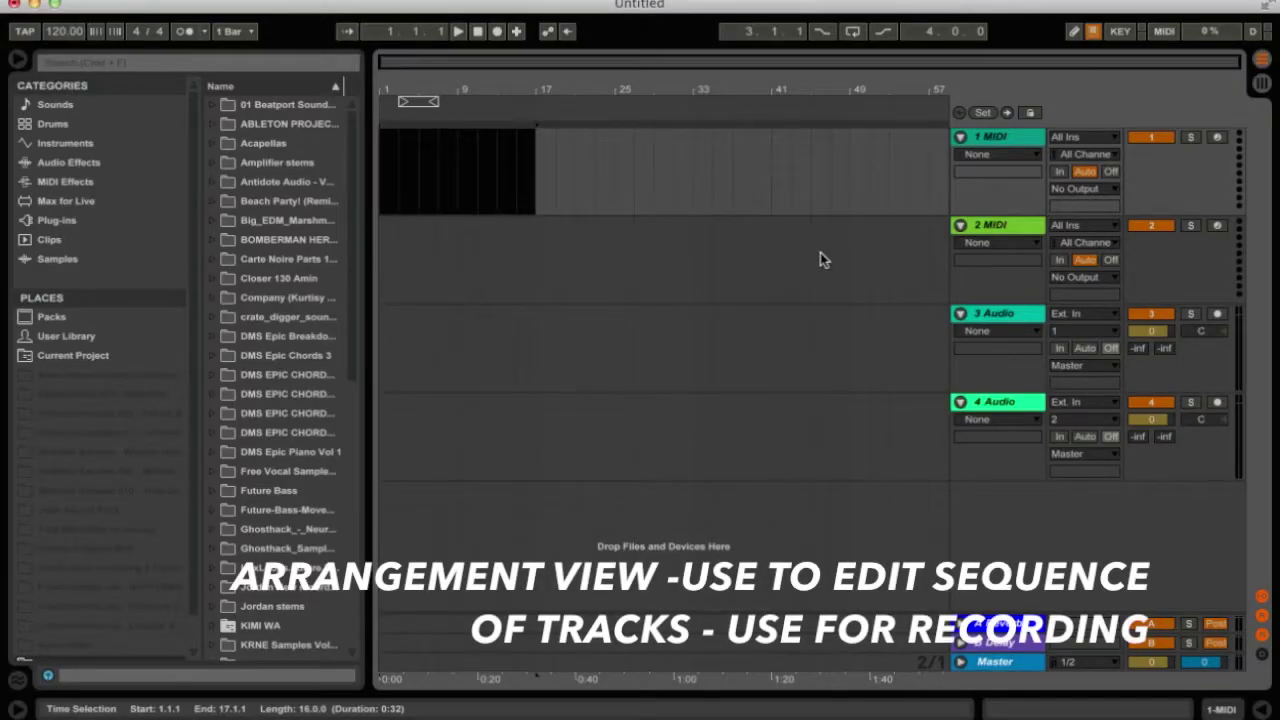
pyautogui.click(534, 255)
pyautogui.click(384, 261)
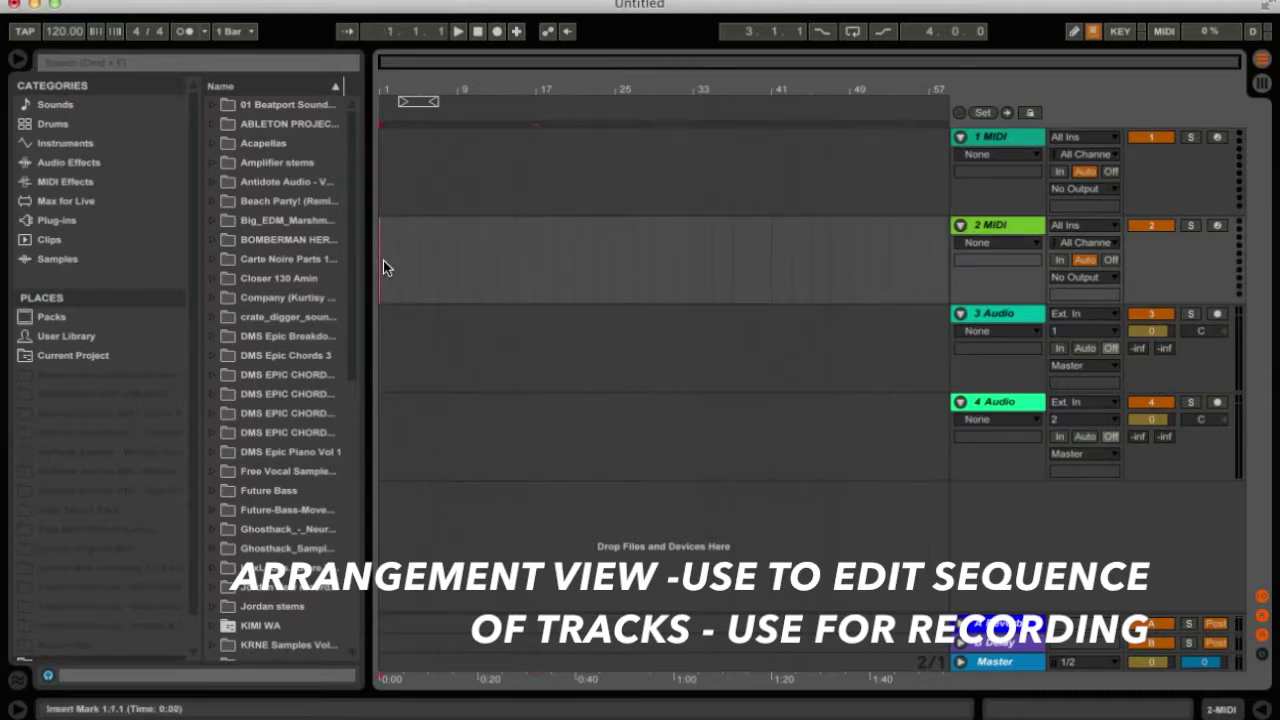
# Place an A-Conga Low Ring sample at bar 1 and an A-Conga Low Slap at bar 5 on track 2, and A-Ping Ride 1.aif at bar 7 on track 1.
pyautogui.click(55, 259)
pyautogui.click(285, 258)
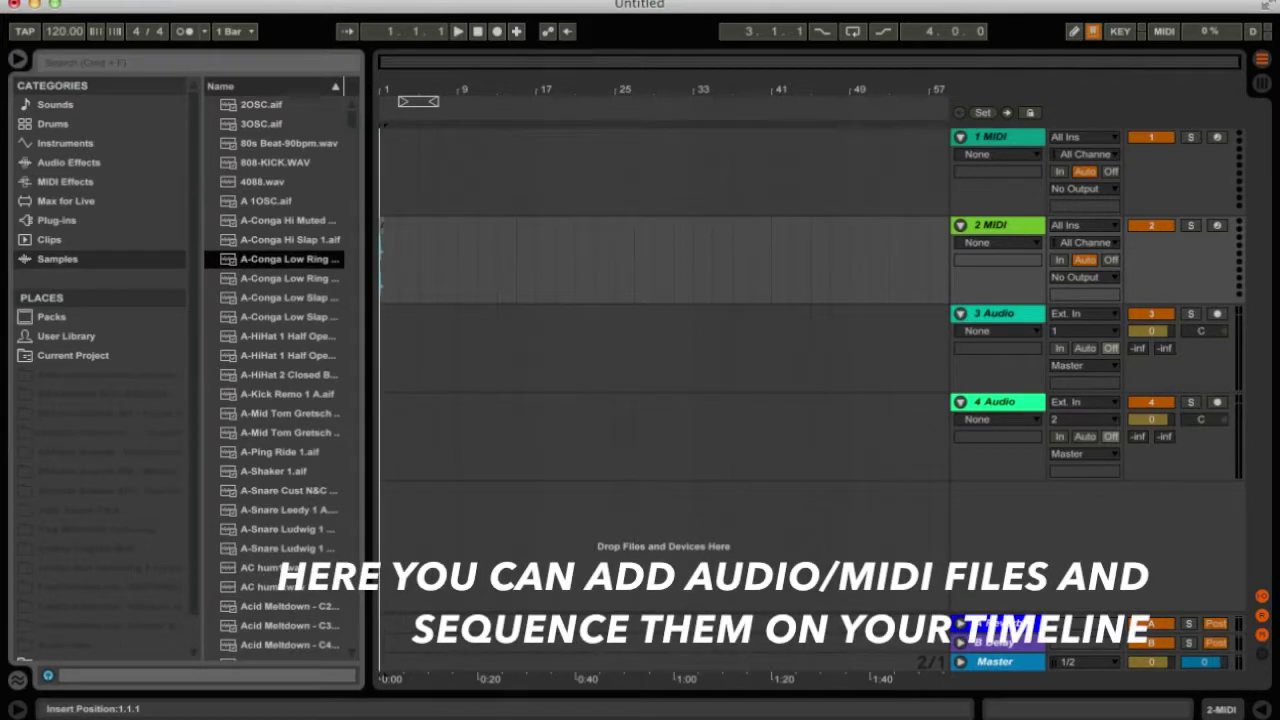
pyautogui.moveTo(382, 258); pyautogui.dragTo(383, 258)
pyautogui.moveTo(258, 316); pyautogui.dragTo(421, 260)
pyautogui.moveTo(280, 451); pyautogui.dragTo(445, 185)
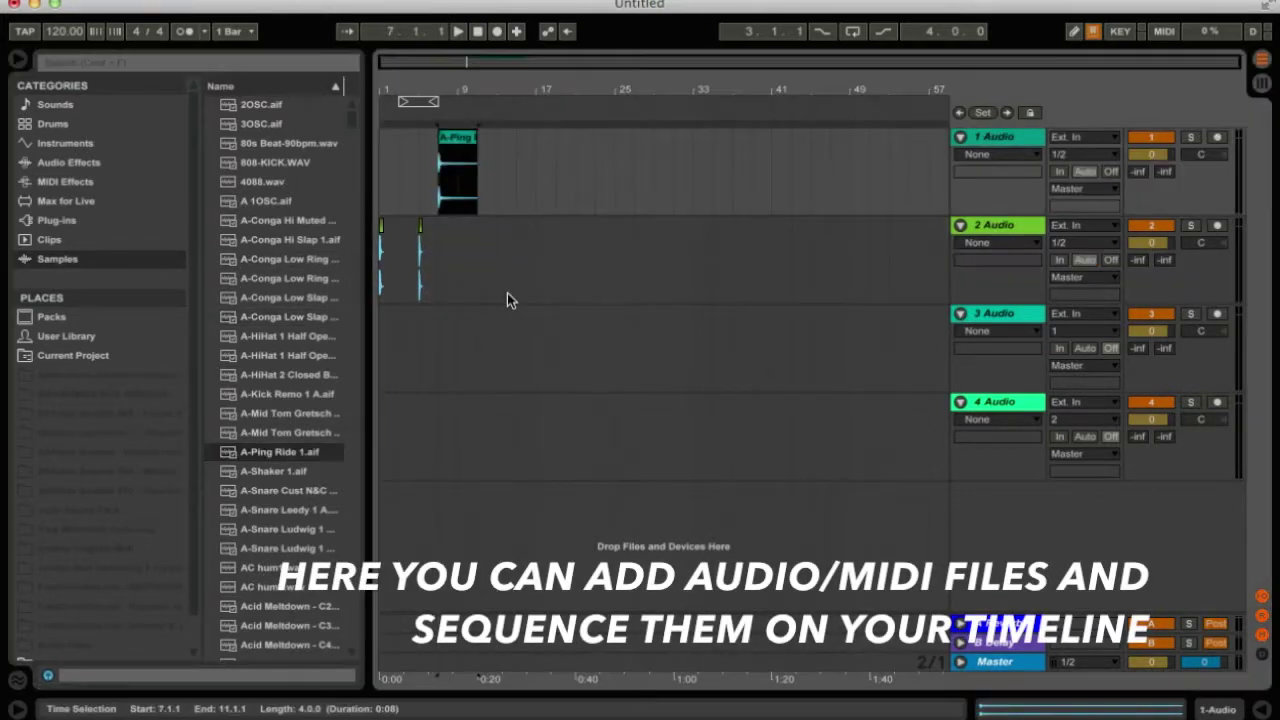
# Set the arrangement loop to start at bar 1 with a length of 8 bars and play it.
pyautogui.click(383, 177)
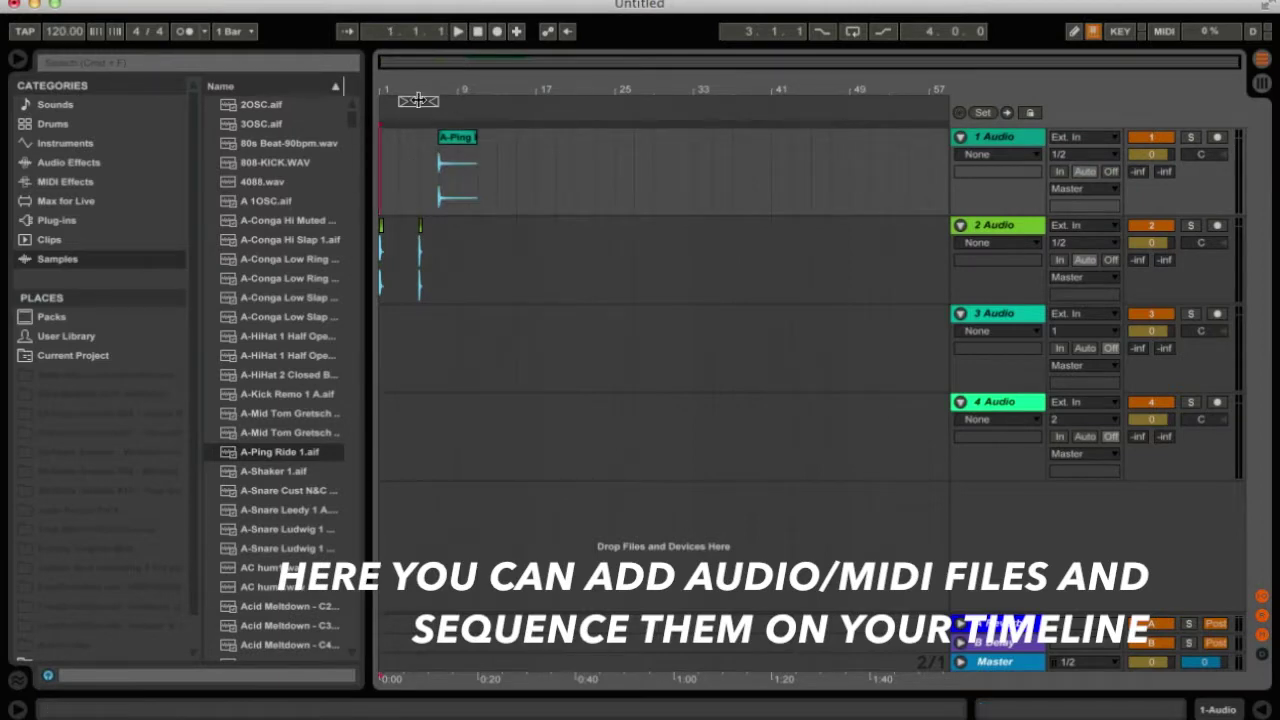
pyautogui.moveTo(399, 101); pyautogui.dragTo(452, 100)
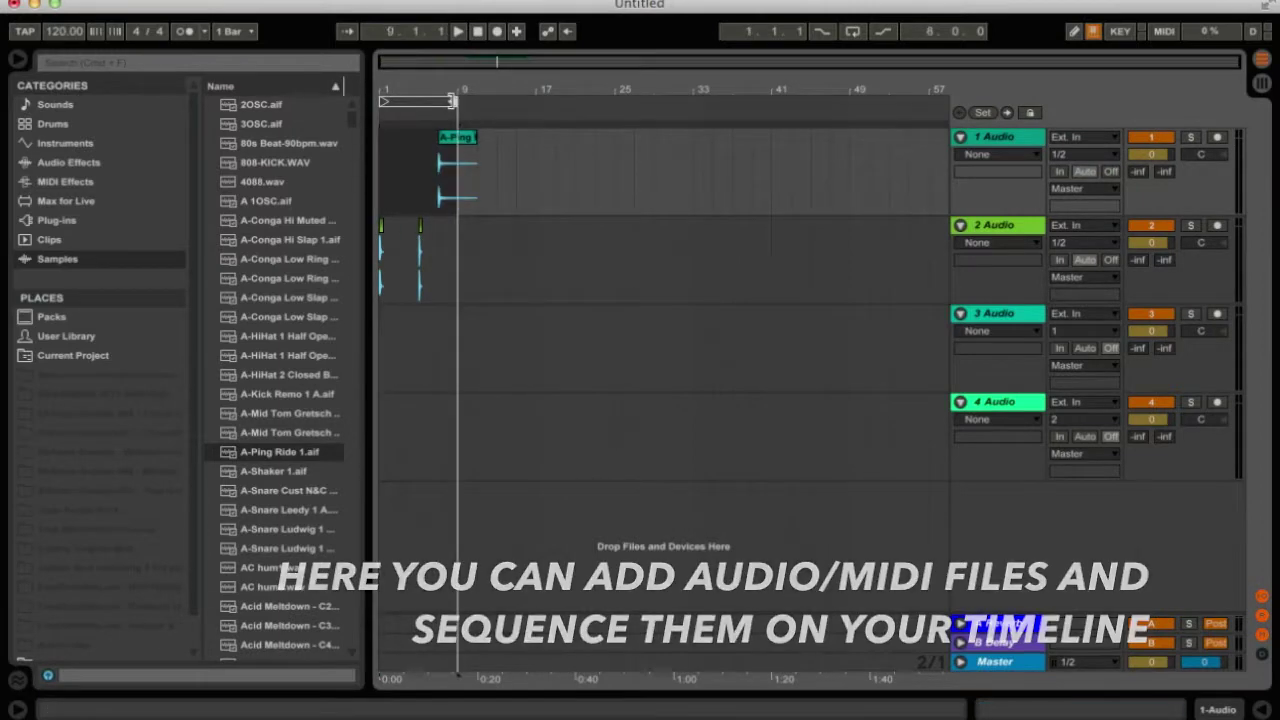
pyautogui.press('space')
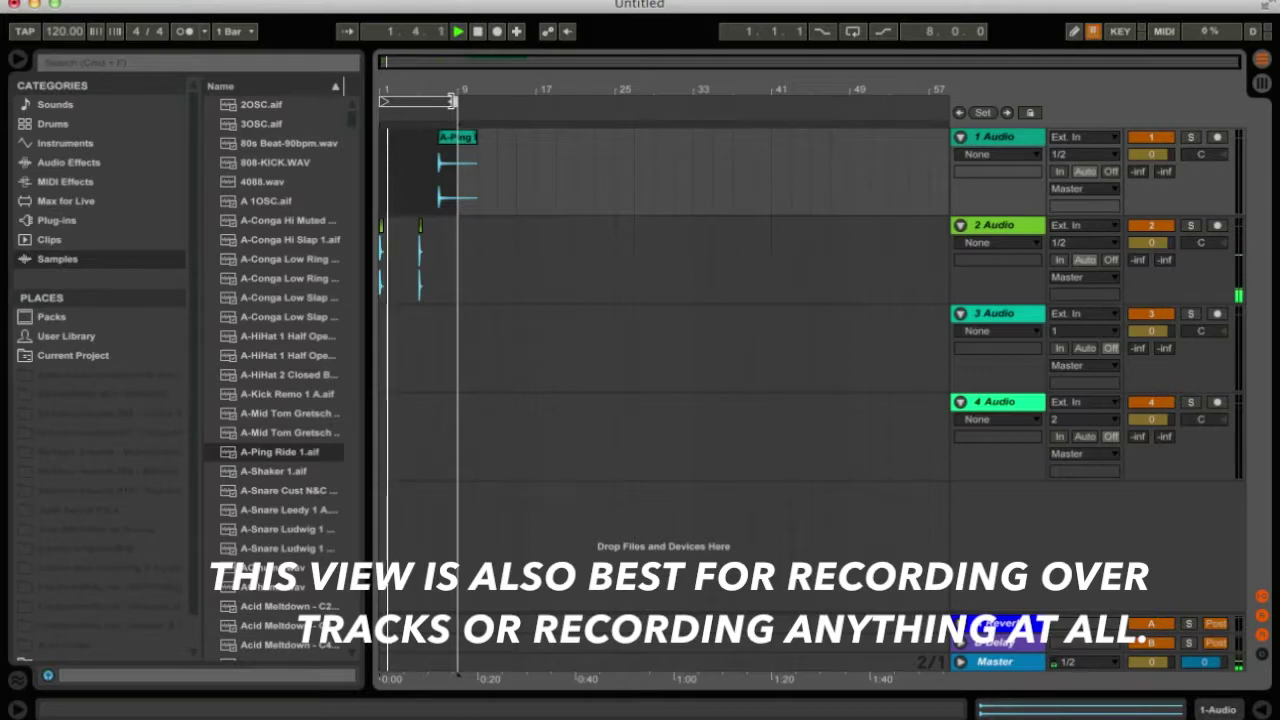
# Stop playback and delete the sample clips within bars 1 to 11 on the first three tracks.
pyautogui.moveTo(477, 345); pyautogui.dragTo(296, 175)
pyautogui.press('space')
pyautogui.press('Delete')
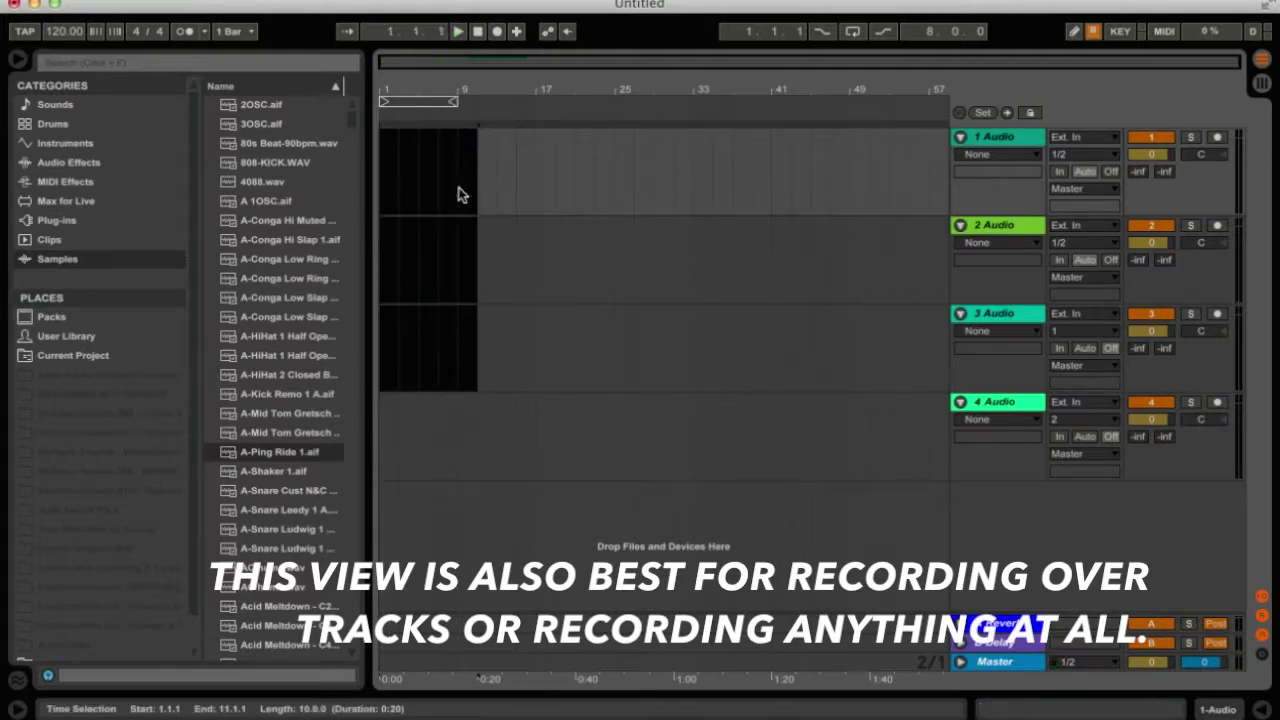
pyautogui.click(380, 175)
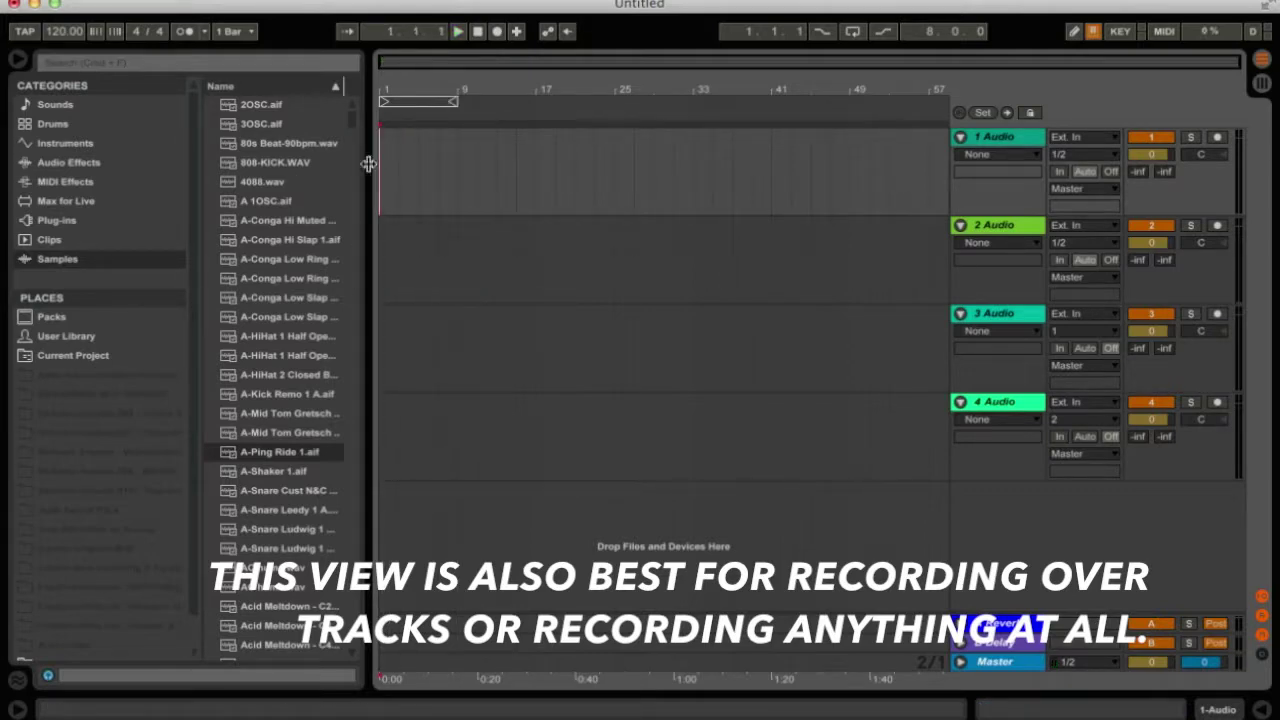
# Compare the empty tracks in Session View and Arrangement View by alternating between them, ending on the arrangement.
pyautogui.press('Tab')
pyautogui.press('Tab')
pyautogui.press('Tab')
pyautogui.press('Tab')
pyautogui.press('Tab')
pyautogui.press('Tab')
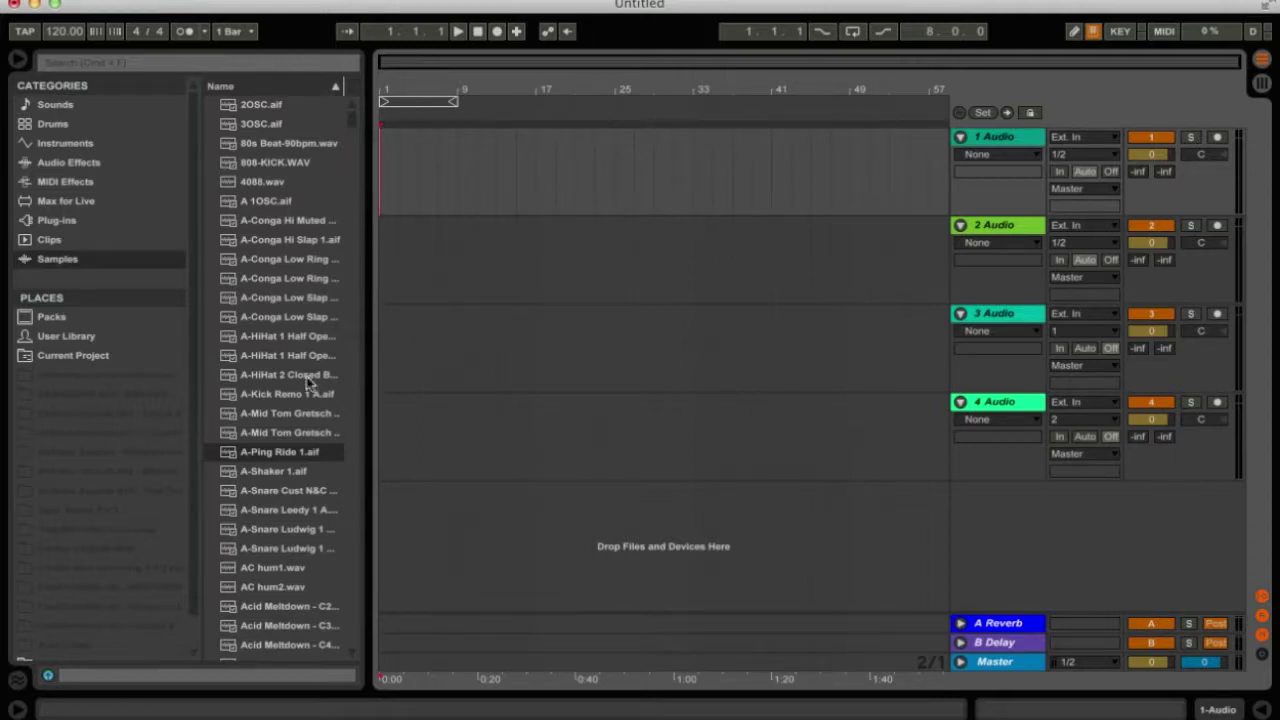
# Search the samples for "loop" and add Copyshop Loop.wav at the start of track 1 Audio.
pyautogui.scroll(-10, 244, 462)
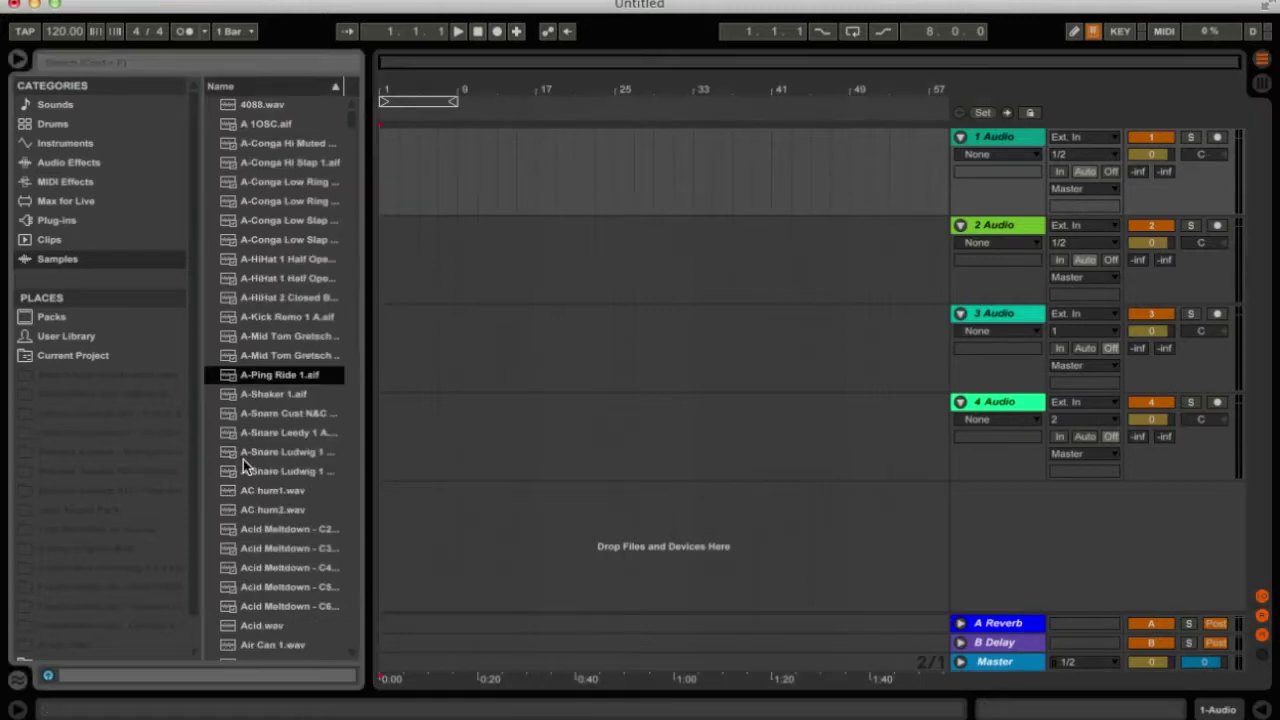
pyautogui.click(224, 68)
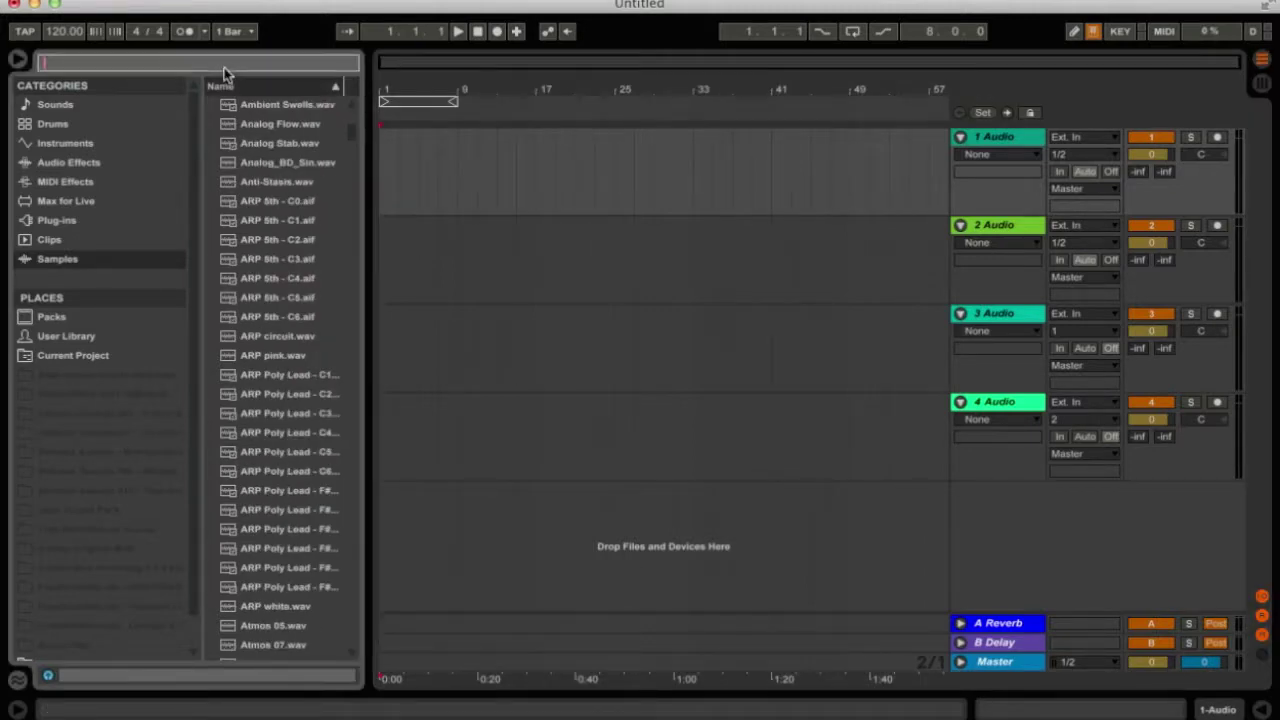
pyautogui.write('loop')
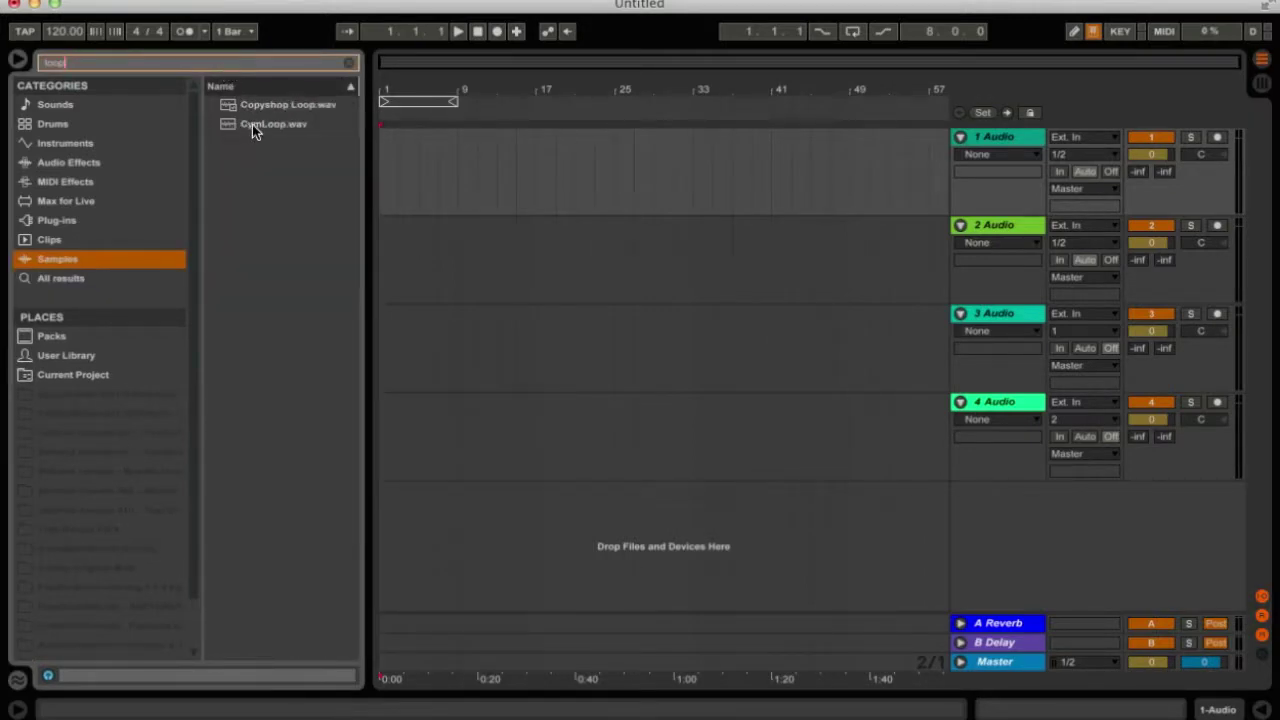
pyautogui.doubleClick(273, 105)
pyautogui.click(415, 150)
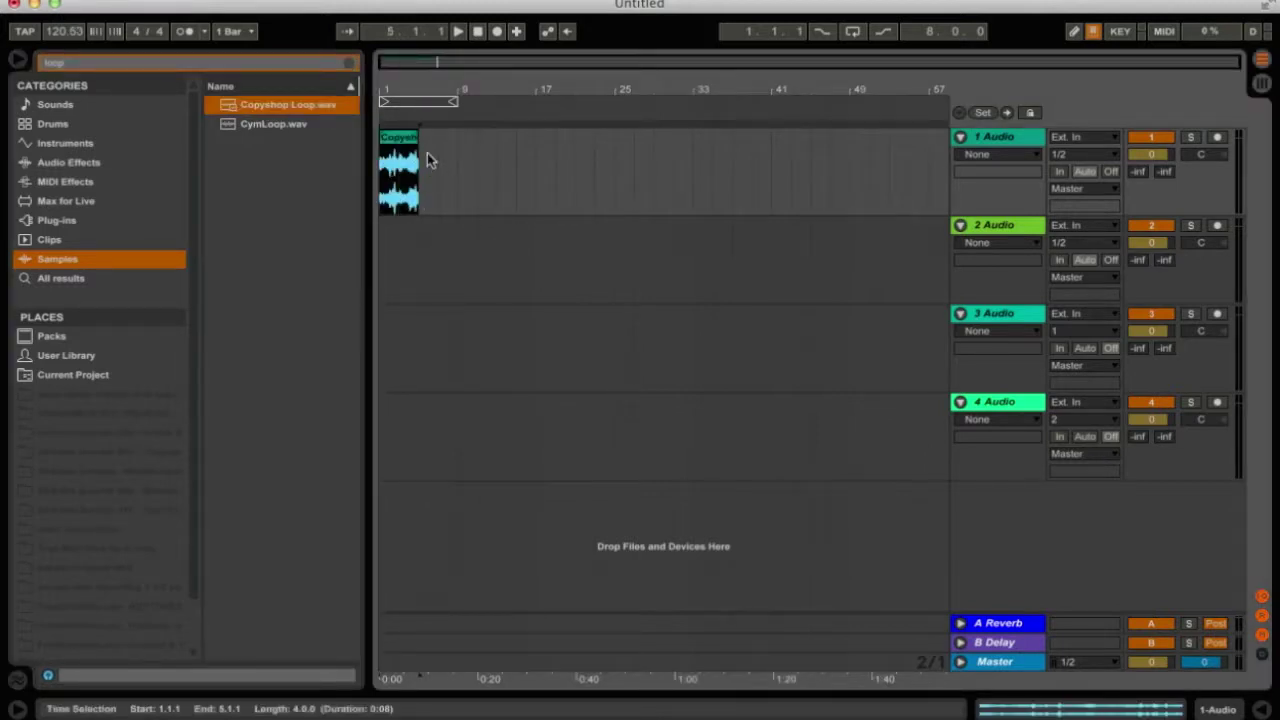
# Extend the arrangement loop to 16 bars and place the insert marker at the start of track 2 Audio.
pyautogui.moveTo(456, 101); pyautogui.dragTo(535, 90)
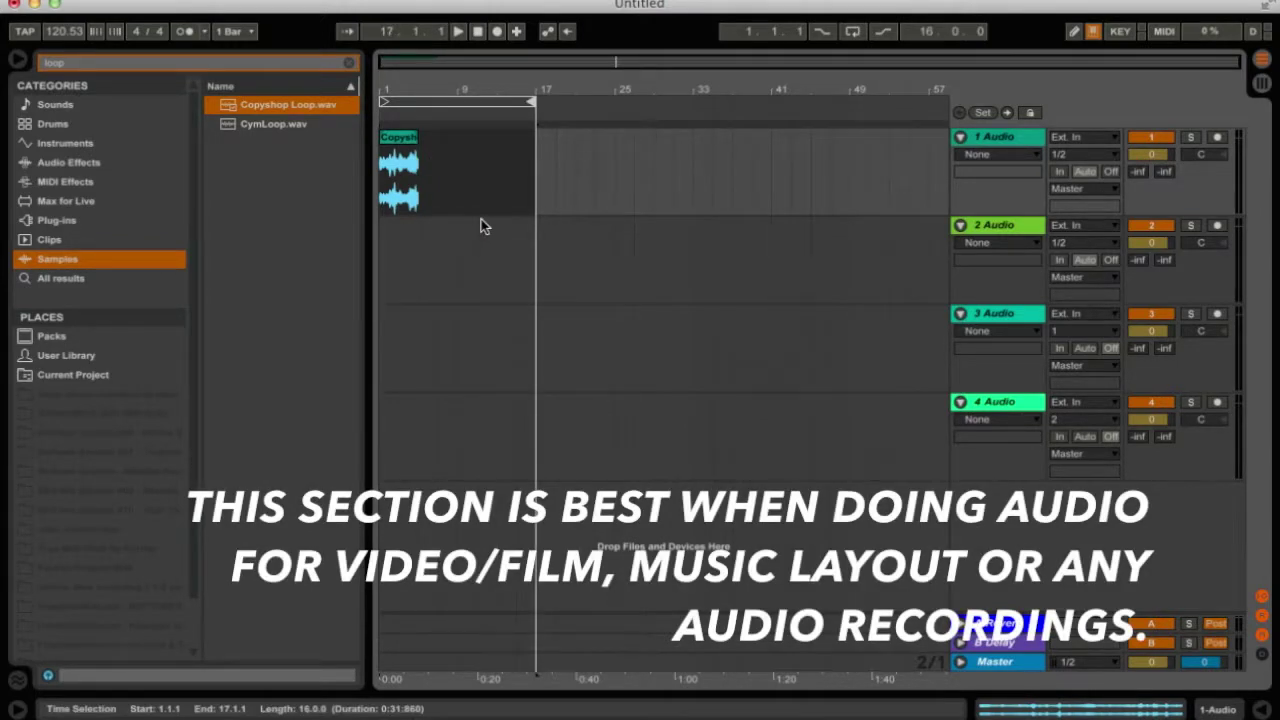
pyautogui.click(430, 219)
pyautogui.click(381, 238)
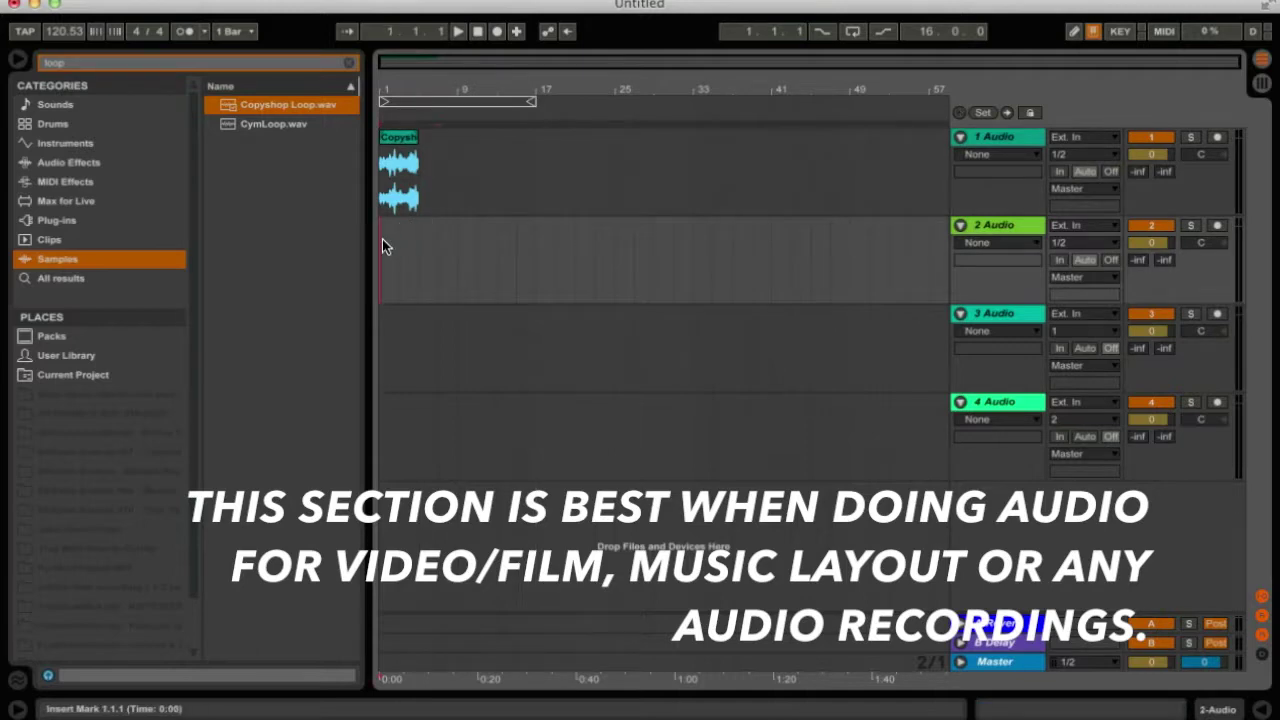
# Duplicate the Copyshop Loop clip twice along track 1 Audio and play the arrangement from the start.
pyautogui.click(411, 140)
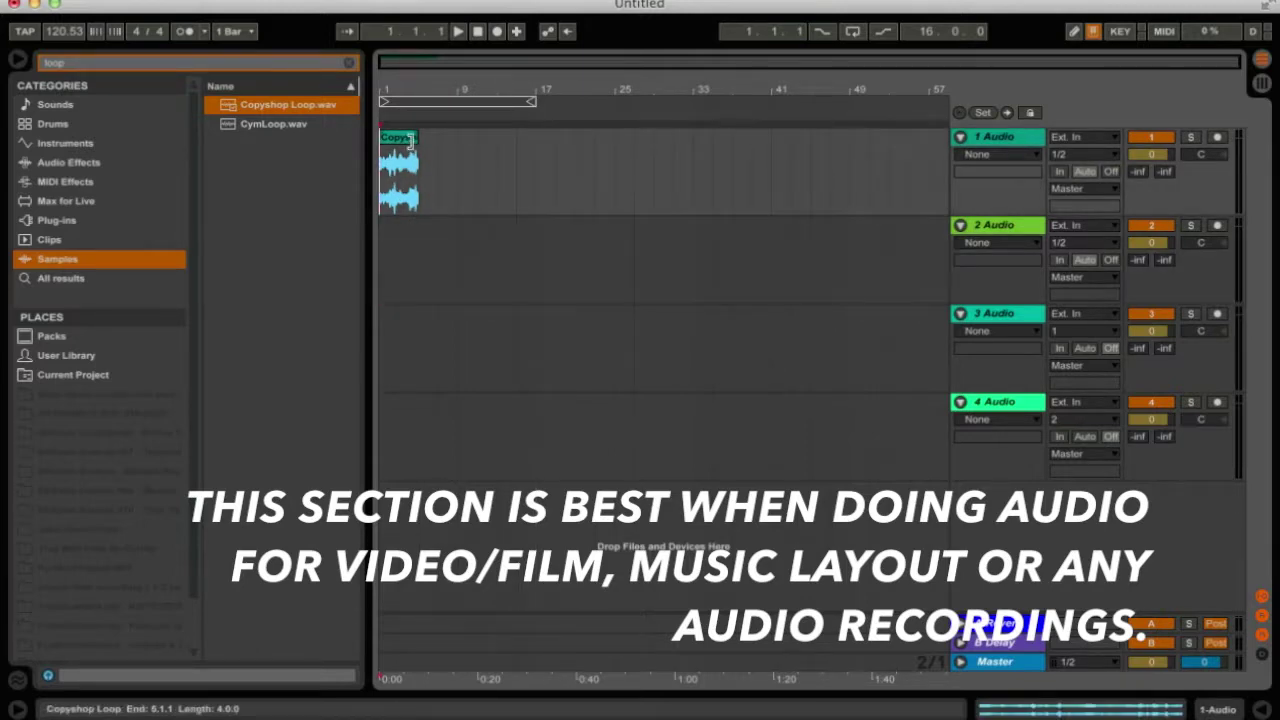
pyautogui.press('super+d')
pyautogui.press('super+d')
pyautogui.click(390, 170)
pyautogui.click(382, 179)
pyautogui.press('space')
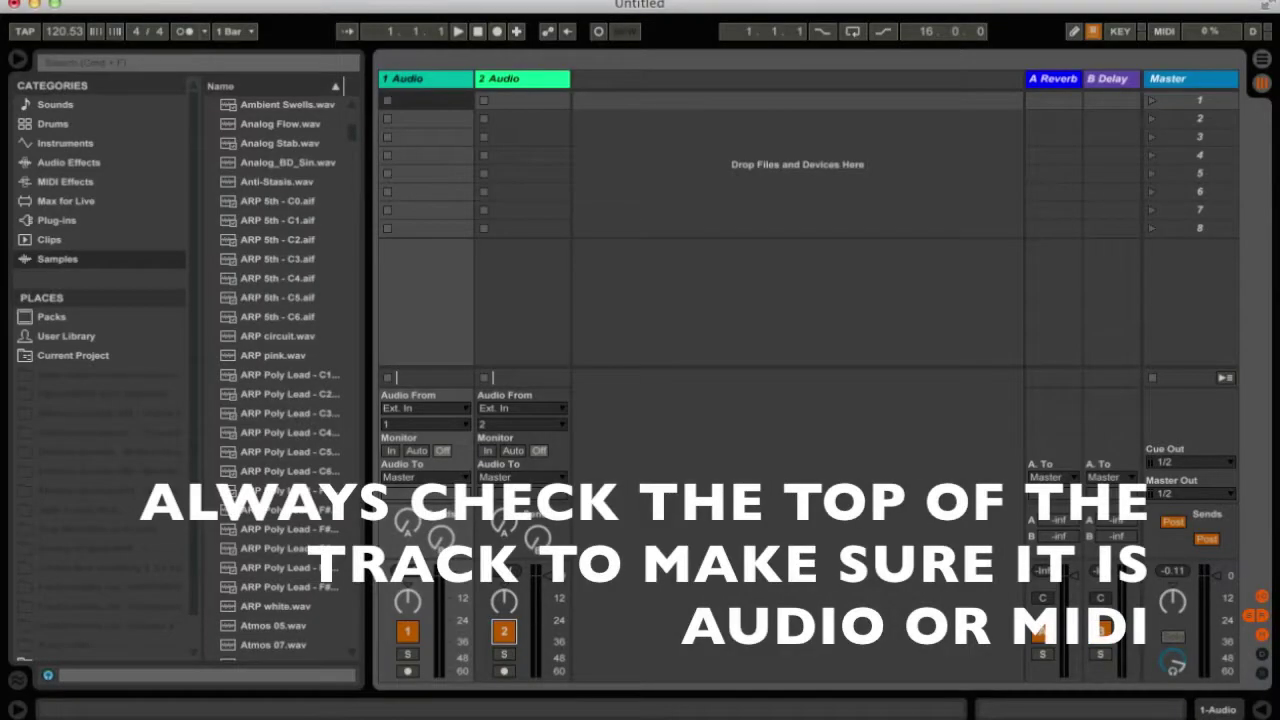
# Insert a MIDI track after 1 Audio and select the track titles in turn to check audio versus MIDI.
pyautogui.press('super+shift+t')
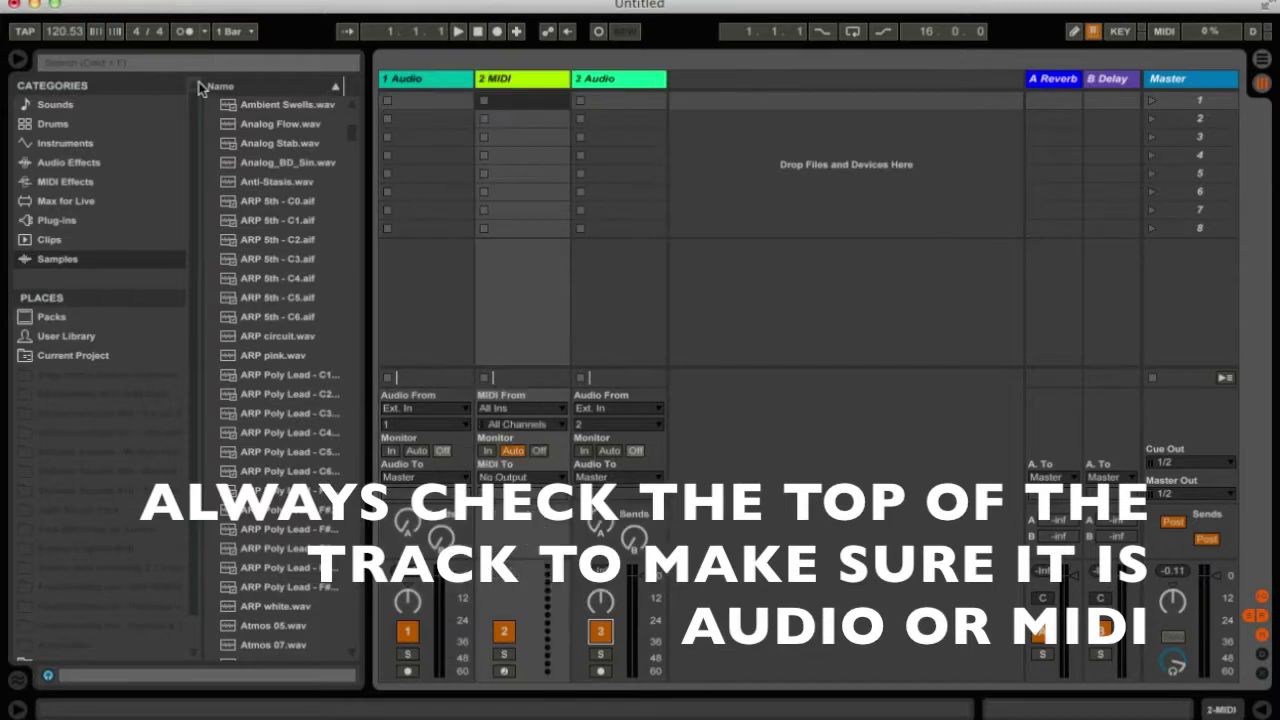
pyautogui.click(424, 82)
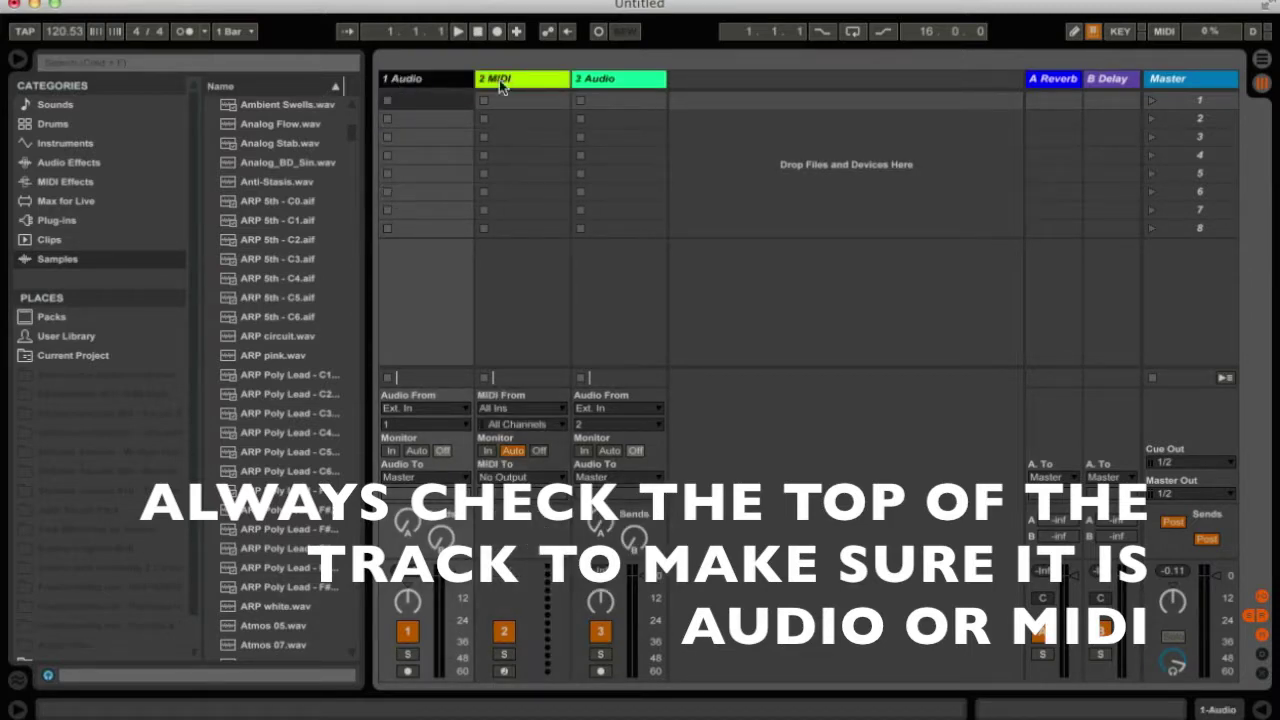
pyautogui.click(500, 85)
pyautogui.click(404, 82)
pyautogui.click(501, 80)
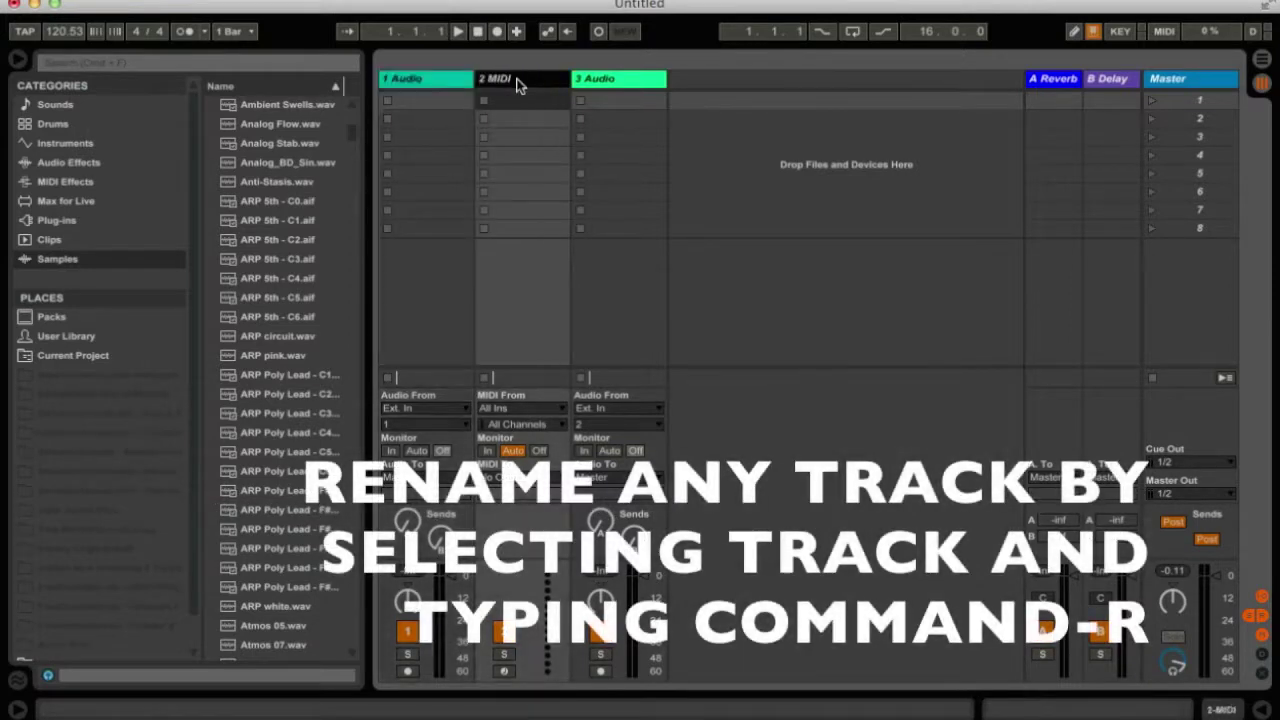
pyautogui.click(418, 101)
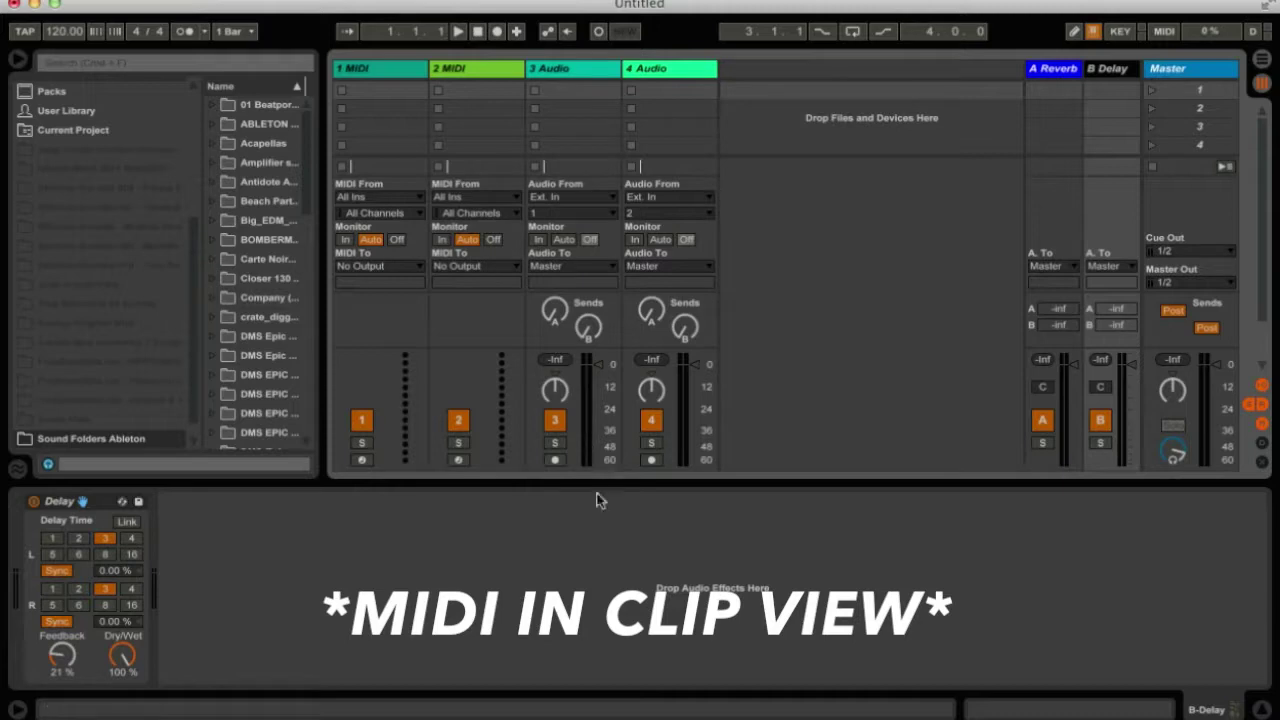
# Create empty MIDI clips in the first slots of tracks 1 MIDI and 2 MIDI and try out the note grid.
pyautogui.doubleClick(380, 94)
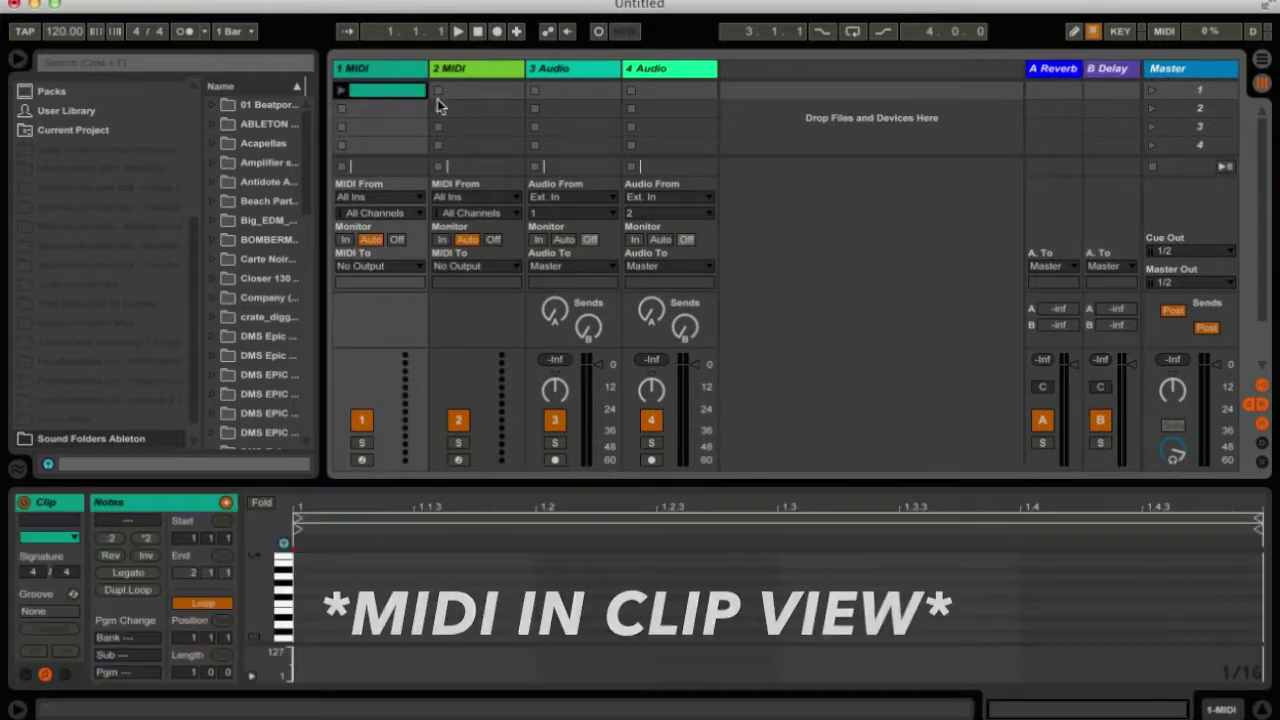
pyautogui.doubleClick(476, 94)
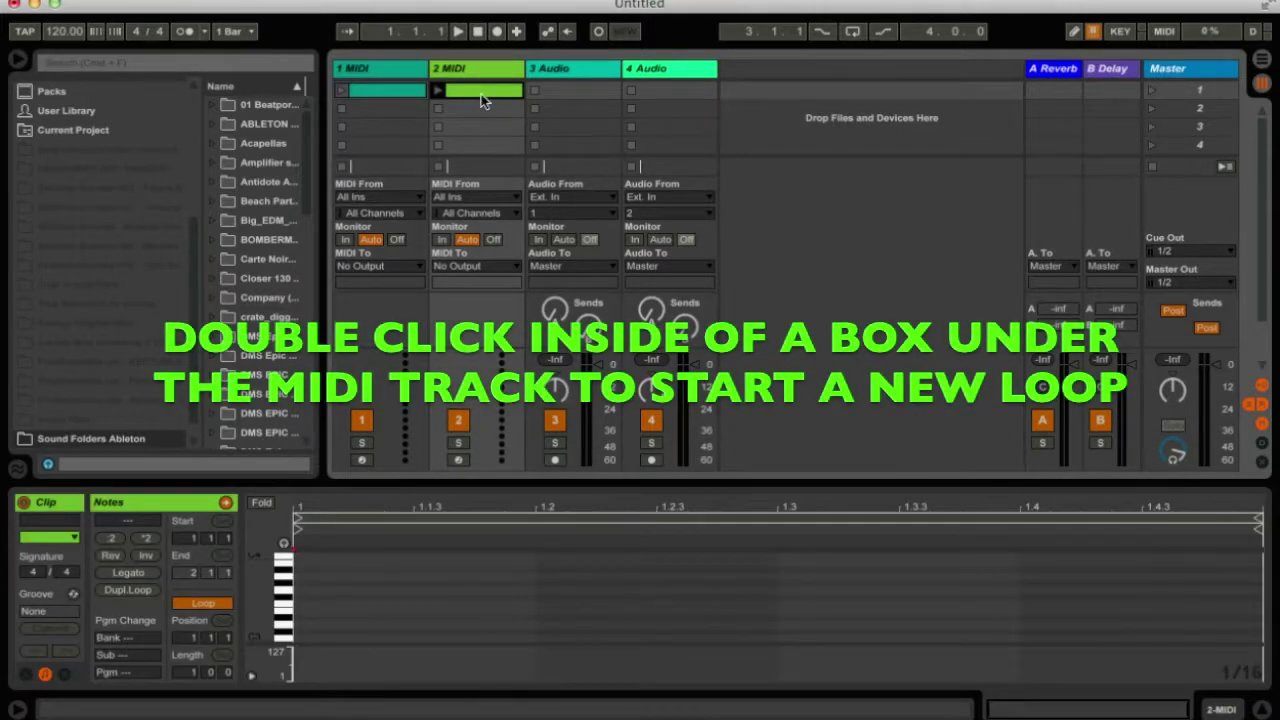
pyautogui.moveTo(323, 616); pyautogui.dragTo(404, 615)
pyautogui.click(505, 604)
pyautogui.click(807, 590)
pyautogui.click(657, 592)
pyautogui.click(660, 593)
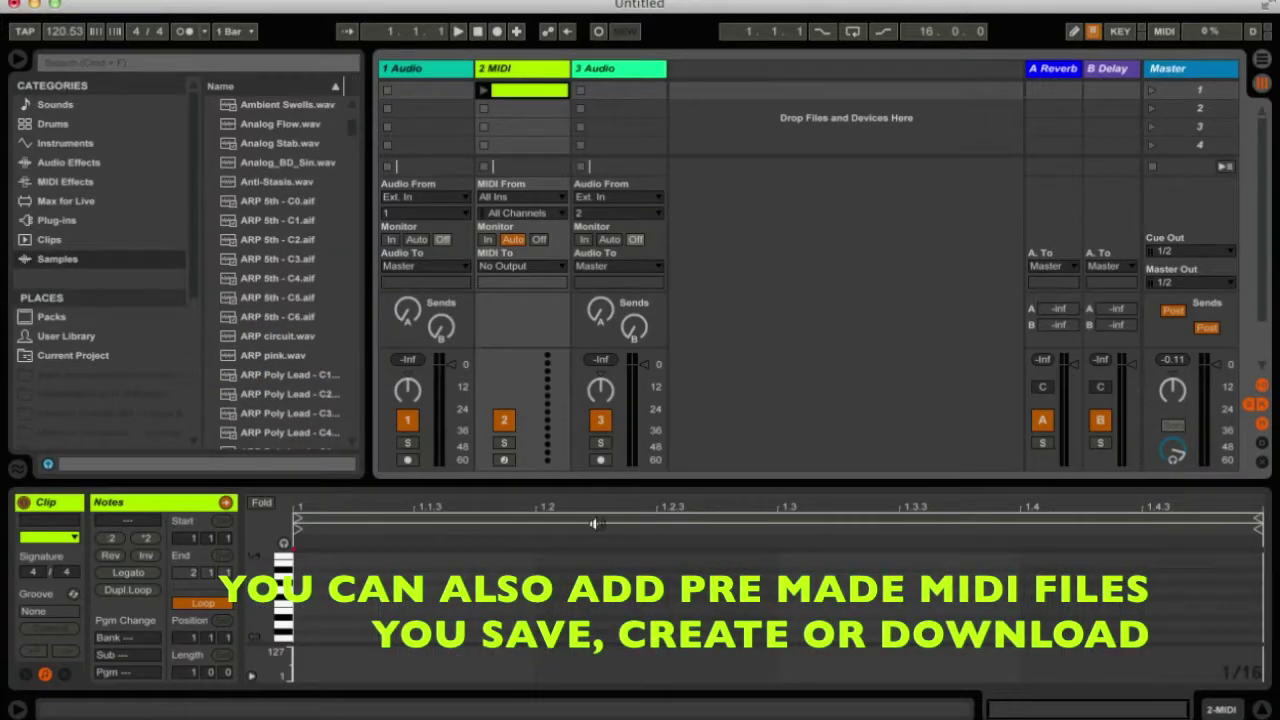
# Enlarge the note editor and add notes at 1, 1.2, 1.3, 1.3.4 and 1.4.2 in the 2 MIDI clip.
pyautogui.moveTo(608, 478); pyautogui.dragTo(608, 296)
pyautogui.doubleClick(335, 448)
pyautogui.doubleClick(560, 469)
pyautogui.click(633, 562)
pyautogui.doubleClick(797, 511)
pyautogui.click(902, 475)
pyautogui.click(981, 458)
pyautogui.doubleClick(988, 455)
pyautogui.doubleClick(1120, 454)
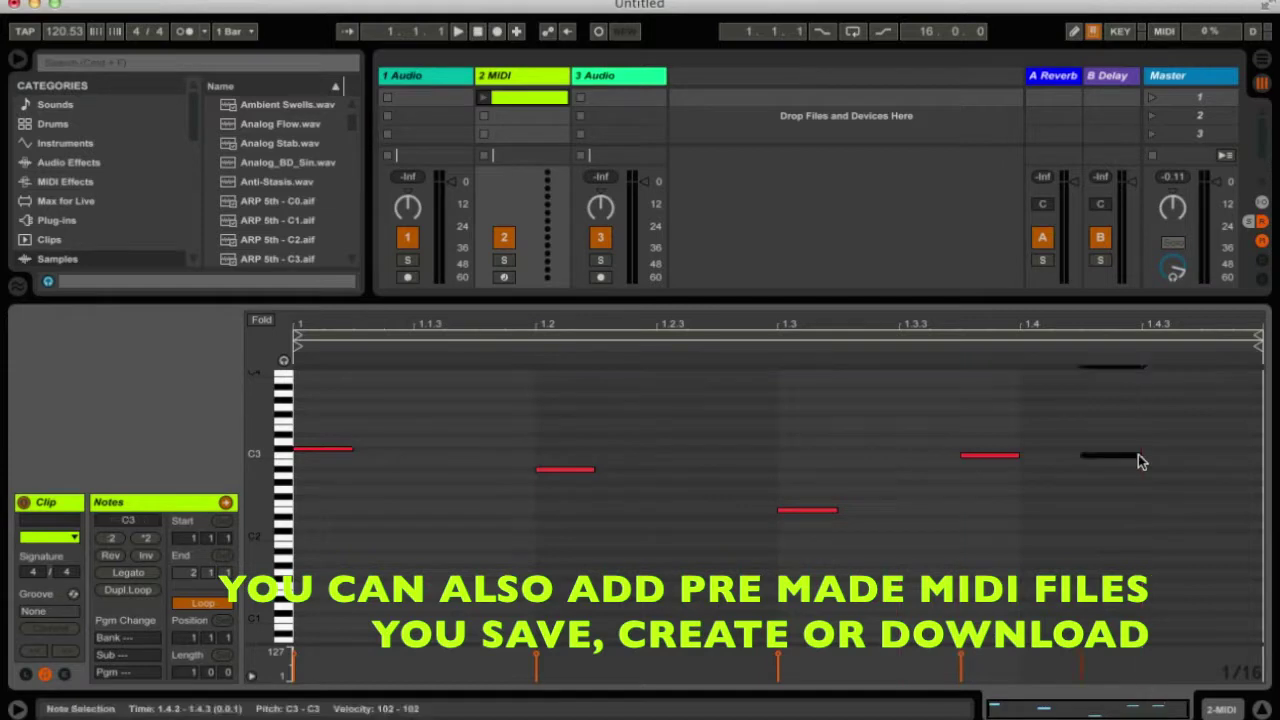
# Reduce the note editor's height and delete the notes in the 2 MIDI clip.
pyautogui.moveTo(483, 297); pyautogui.dragTo(486, 377)
pyautogui.moveTo(338, 484); pyautogui.dragTo(1118, 655)
pyautogui.press('Delete')
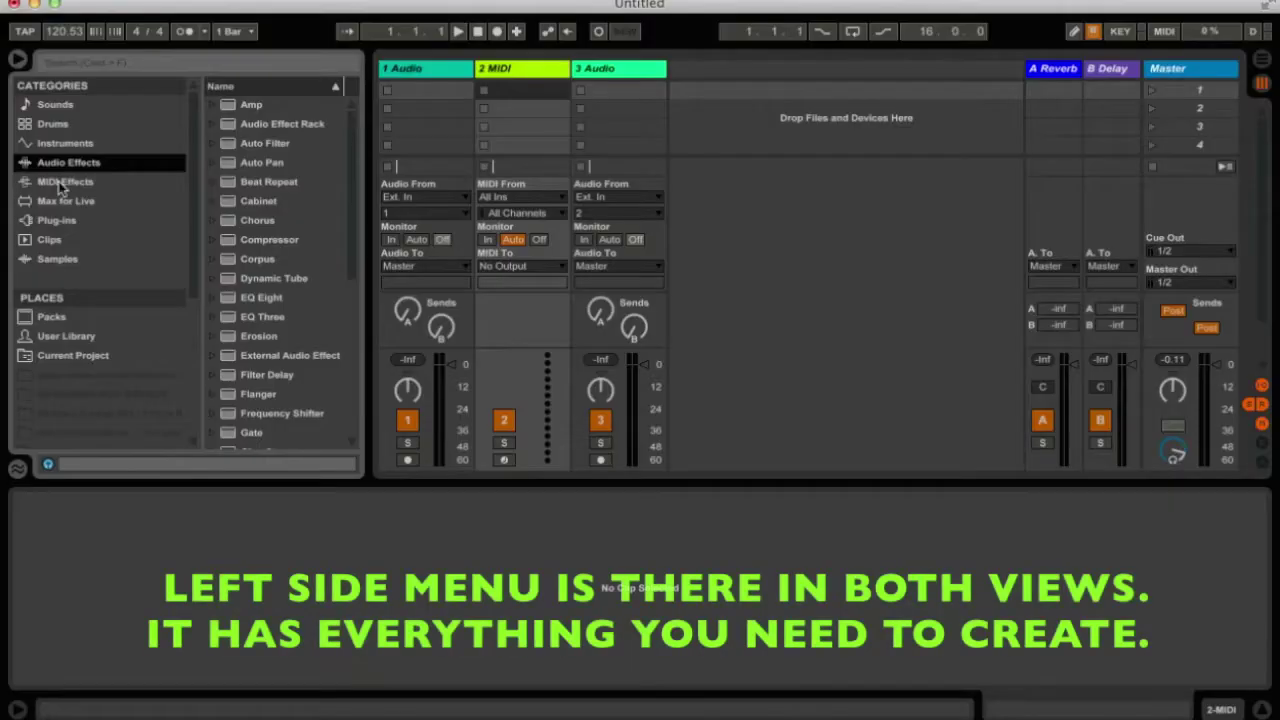
# Browse the Sounds, Drums, Instruments and Audio Effects categories in the library.
pyautogui.click(53, 107)
pyautogui.click(53, 125)
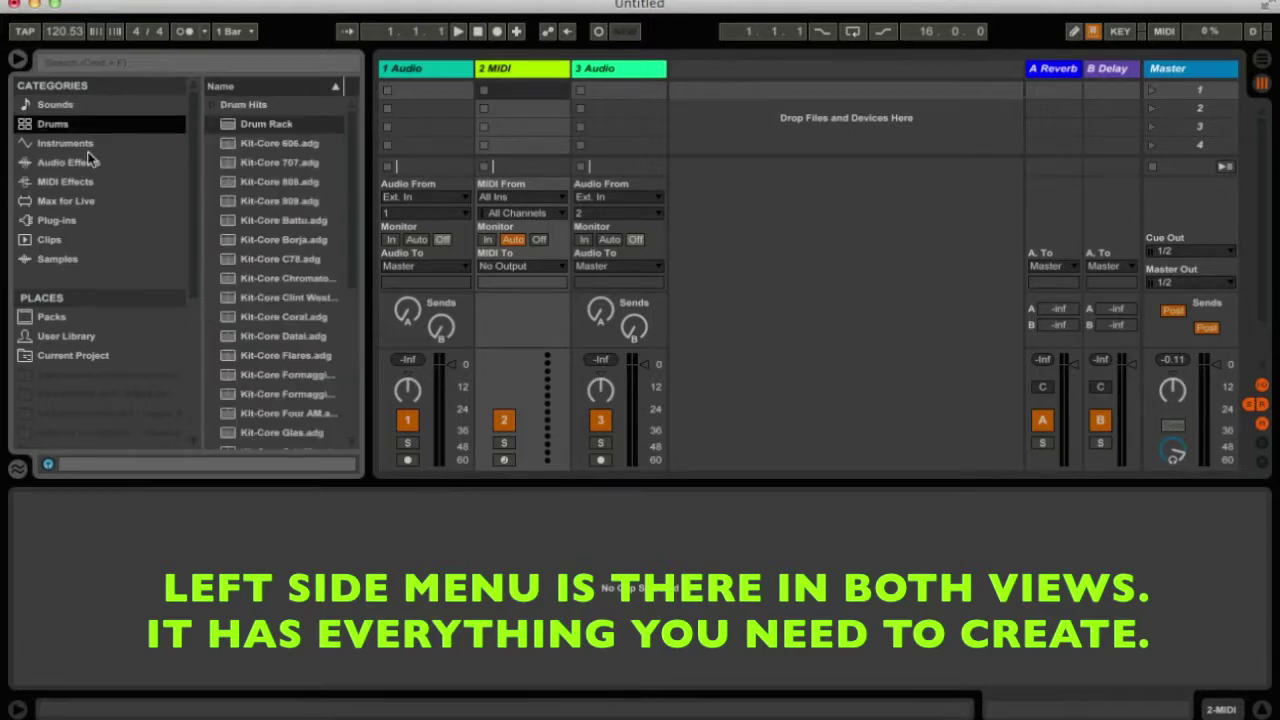
pyautogui.click(75, 146)
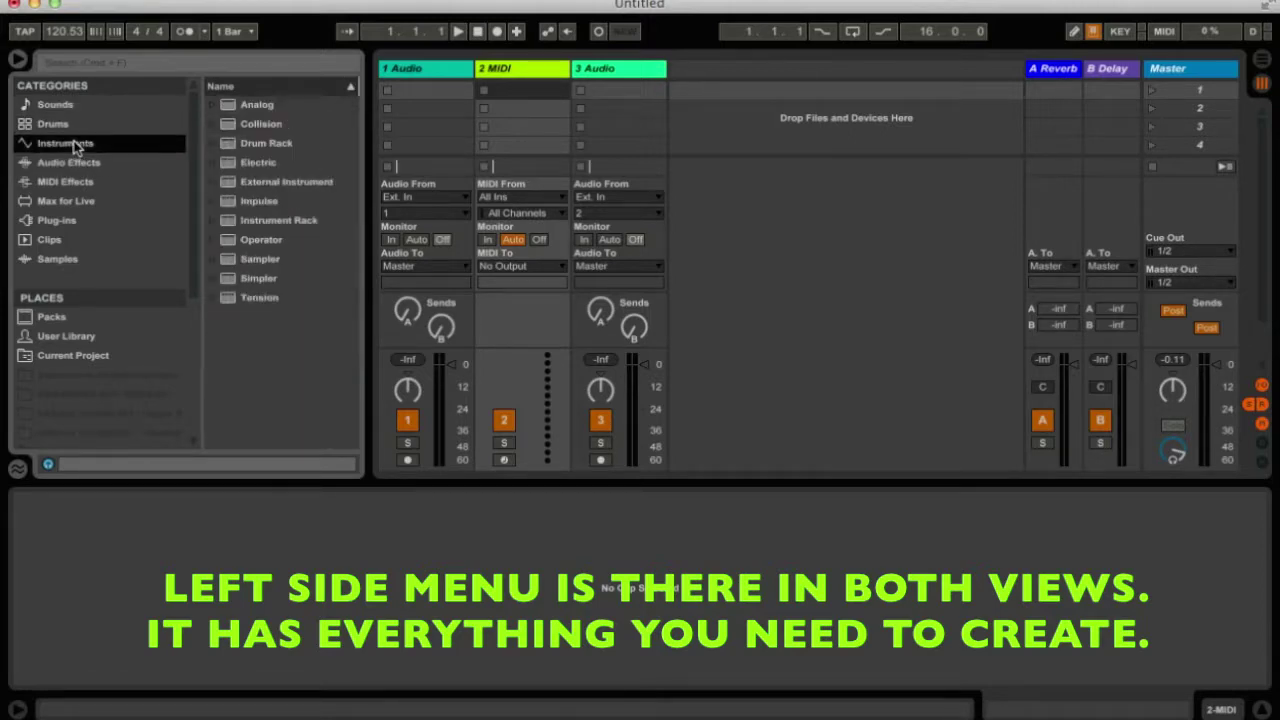
pyautogui.click(90, 163)
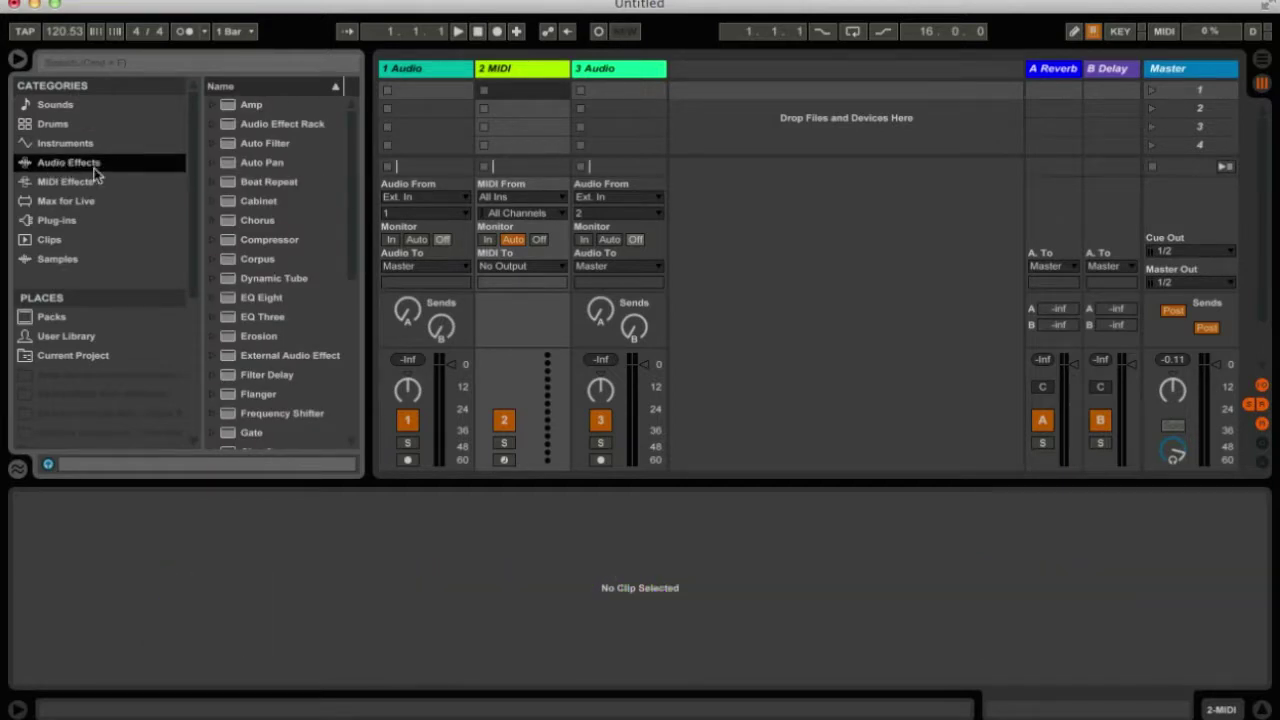
# Browse the MIDI Effects, Plug-ins and Samples categories in the library, looking into the Native Instruments plug-in folder.
pyautogui.click(74, 184)
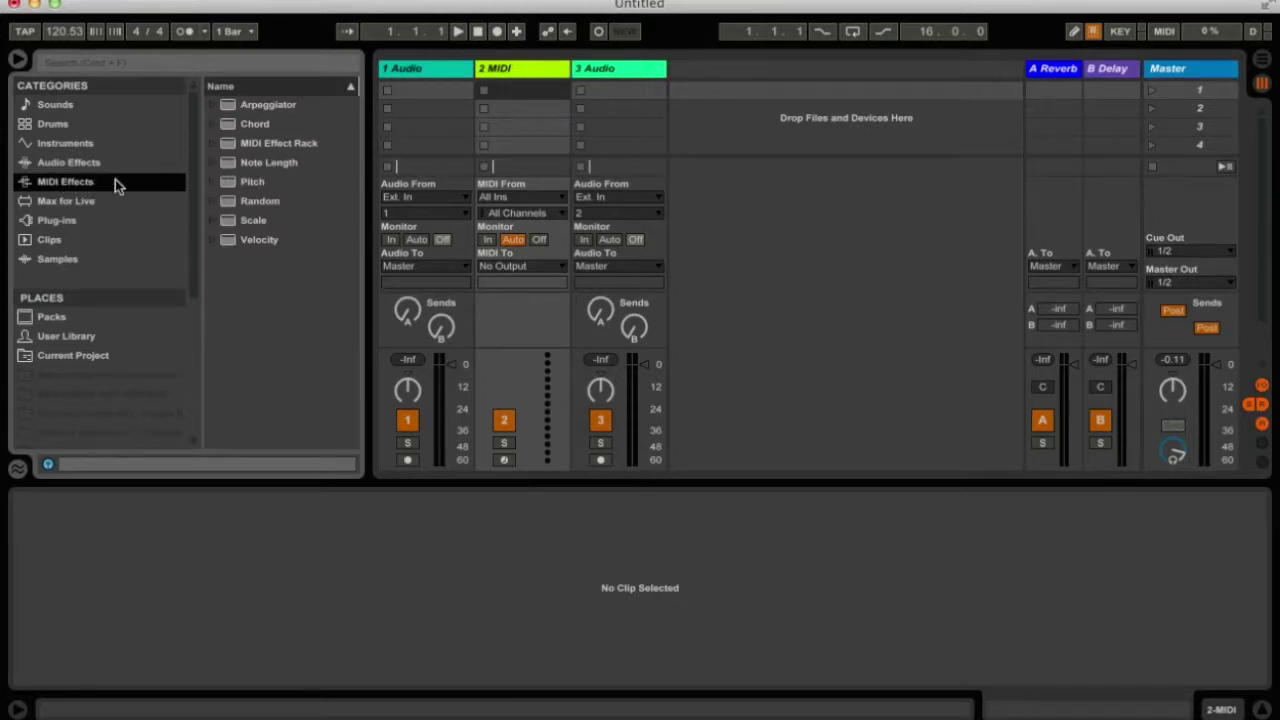
pyautogui.click(64, 164)
pyautogui.click(80, 220)
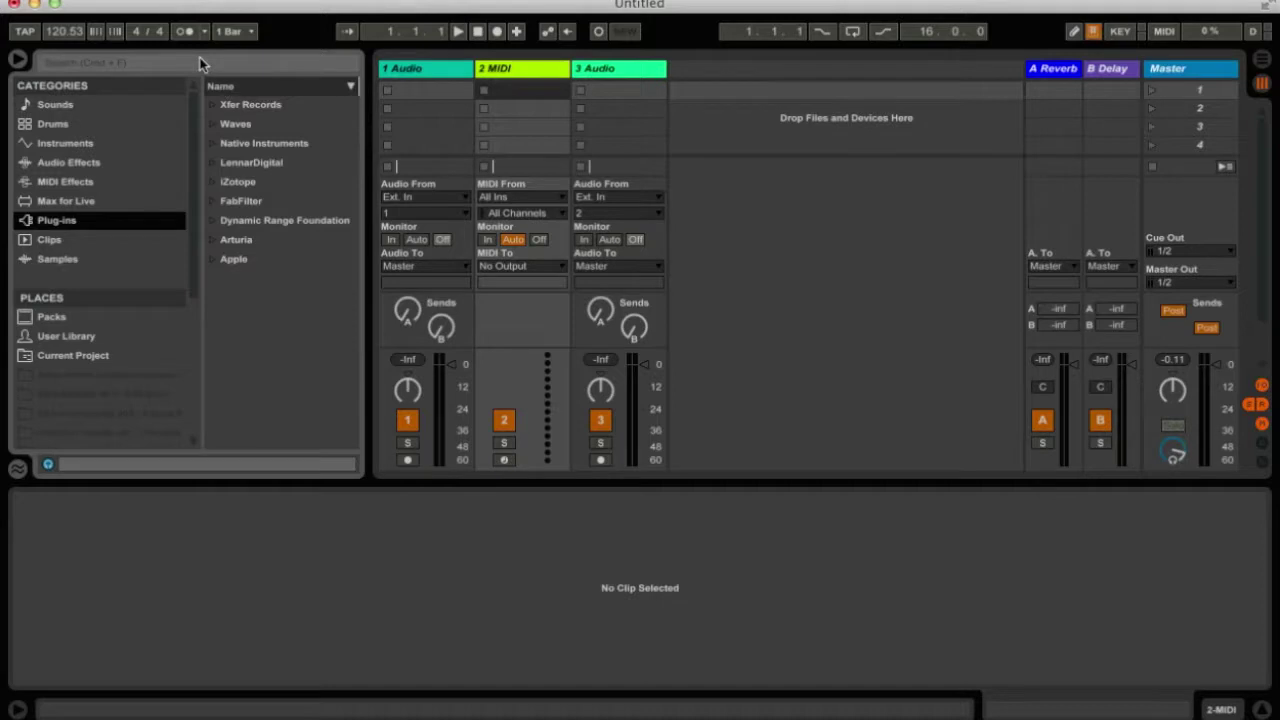
pyautogui.click(214, 144)
pyautogui.click(213, 145)
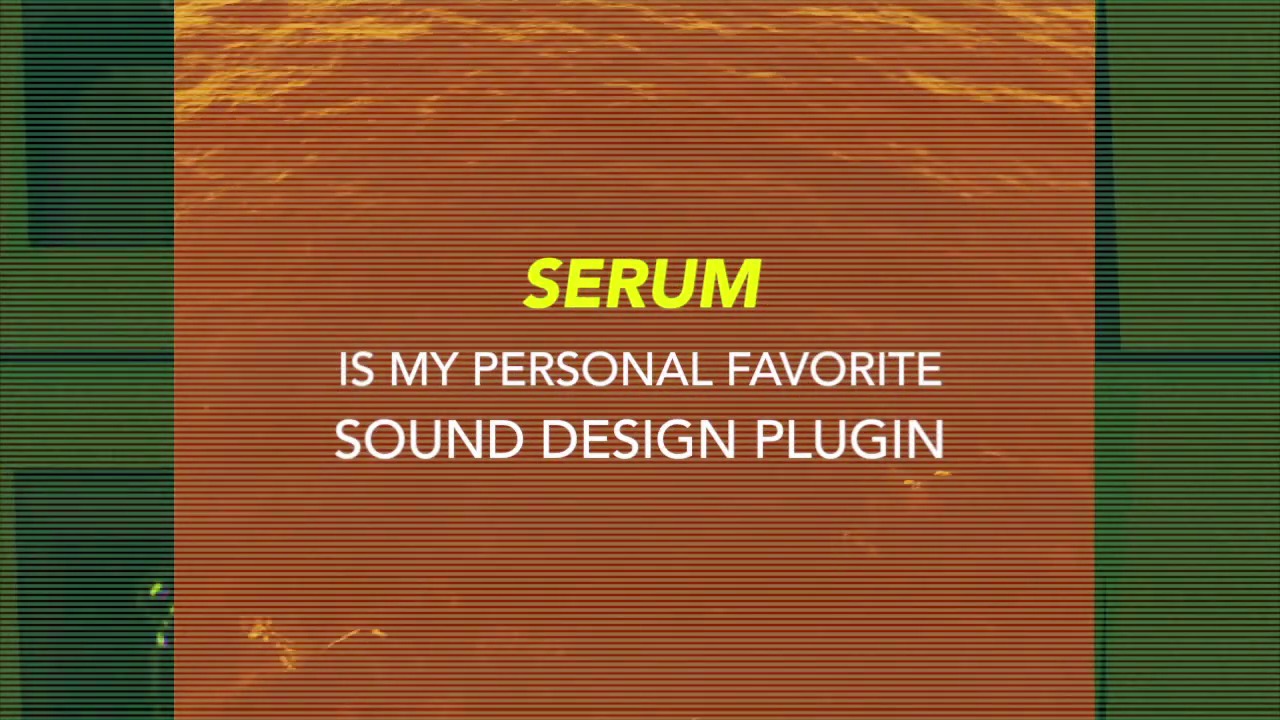
pyautogui.click(58, 260)
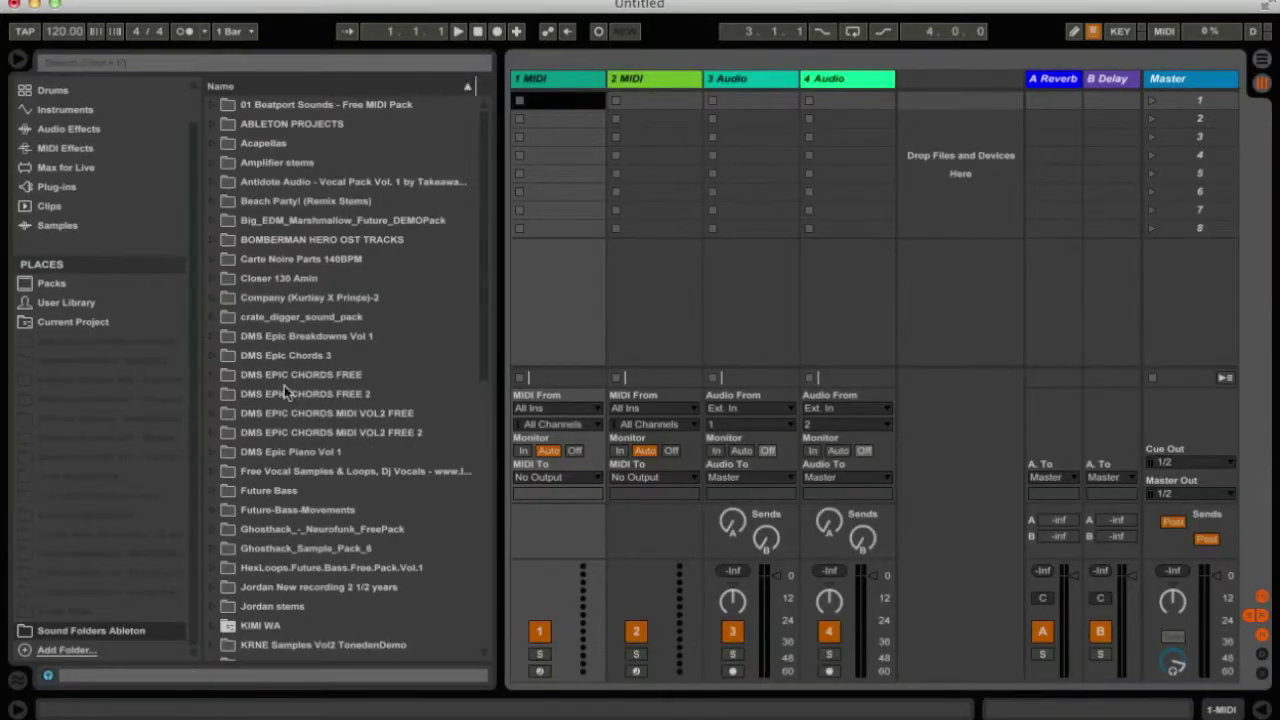
# Look through the list of sample packs in the Sound Folders Ableton place.
pyautogui.scroll(-15, 337, 360)
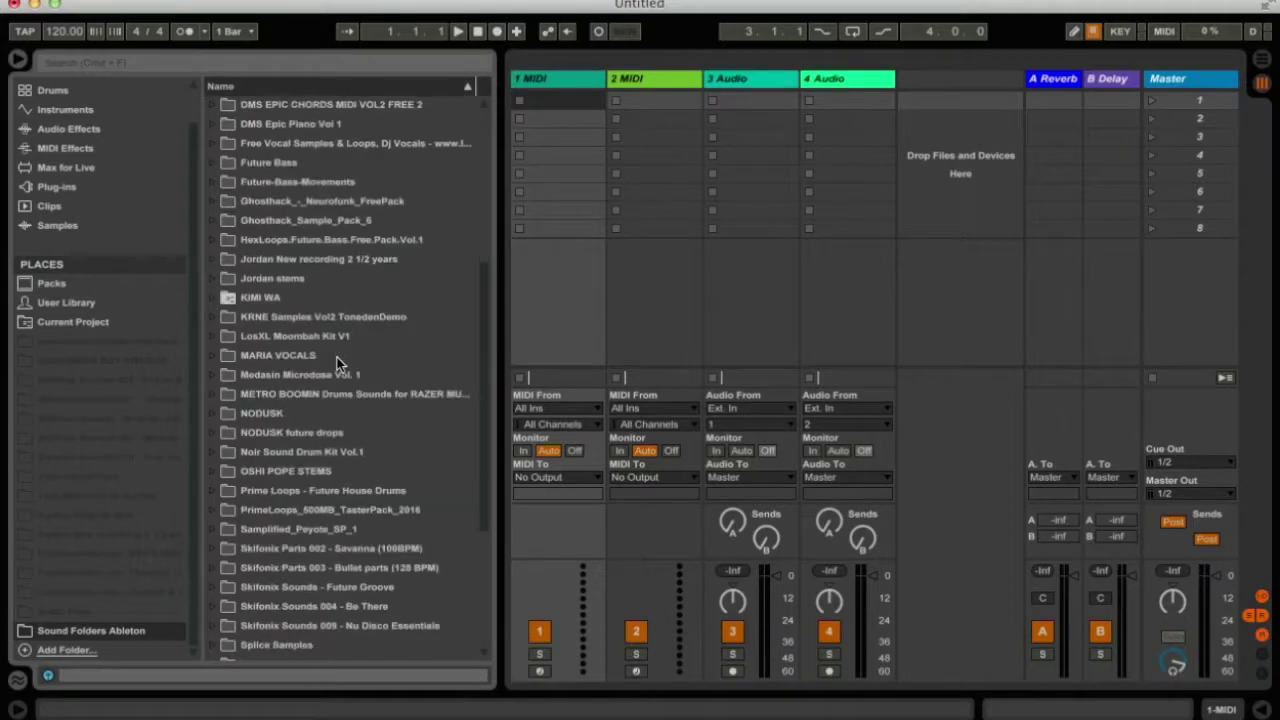
pyautogui.scroll(15, 337, 360)
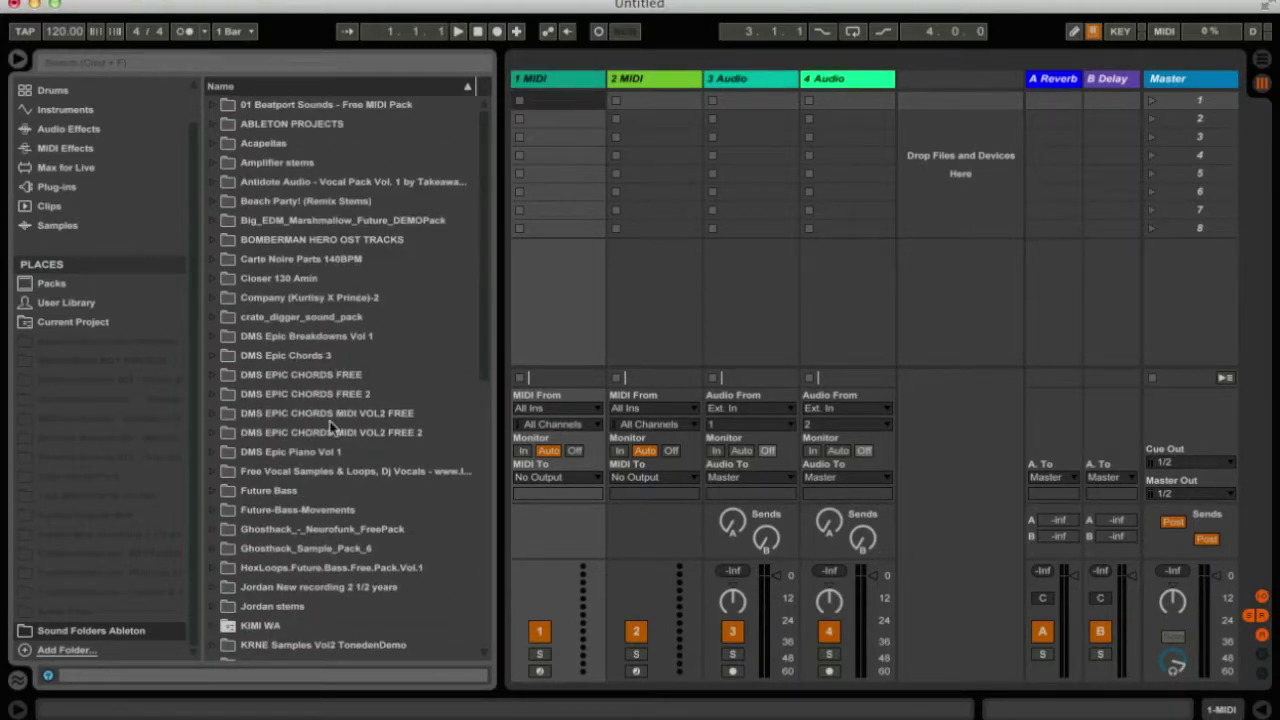
pyautogui.scroll(-15, 291, 342)
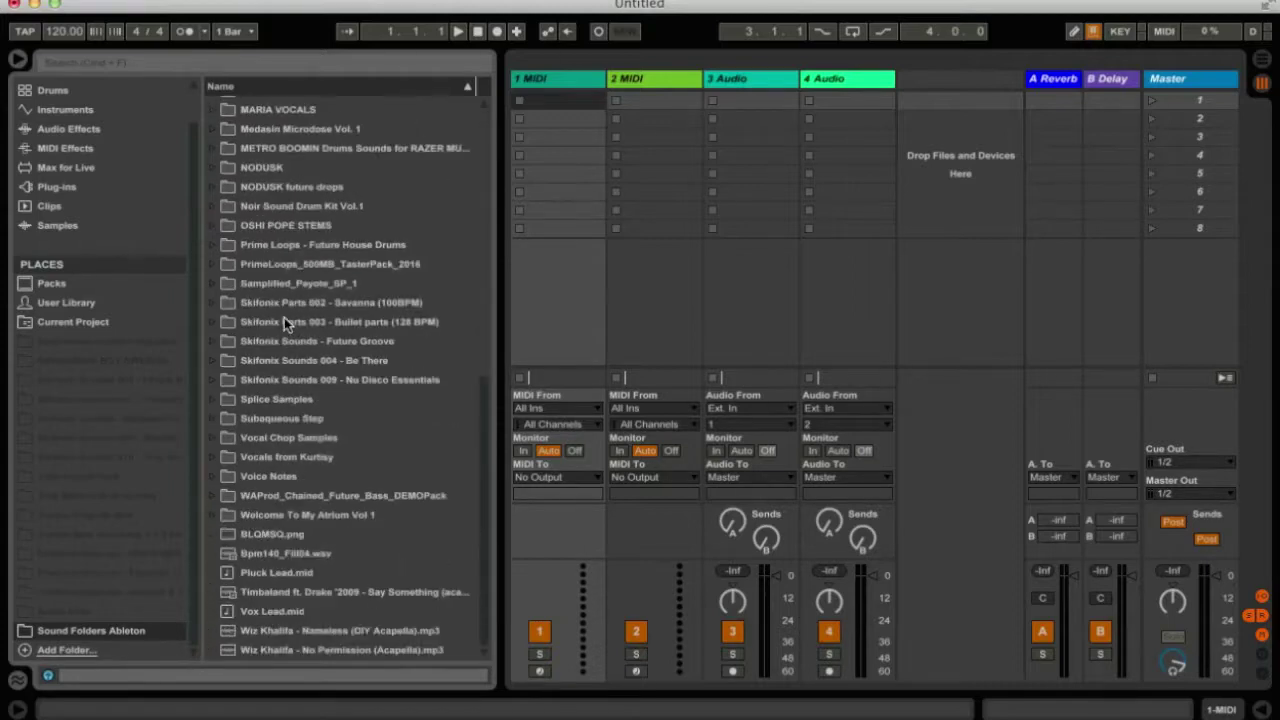
pyautogui.scroll(7, 284, 317)
pyautogui.scroll(6, 284, 317)
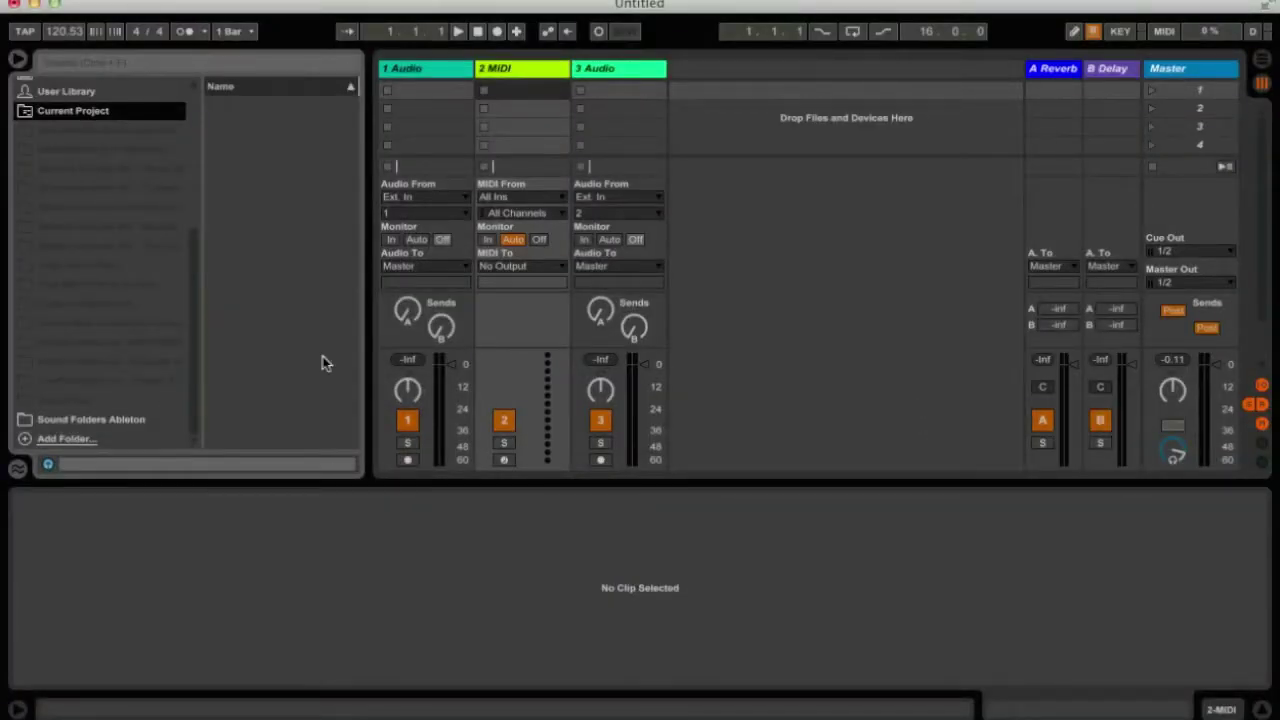
# Open Sound Folders Ableton, widen the browser and examine the packs inside the Splice Samples folder before collapsing it.
pyautogui.click(82, 421)
pyautogui.moveTo(380, 193); pyautogui.dragTo(470, 190)
pyautogui.scroll(-12, 289, 171)
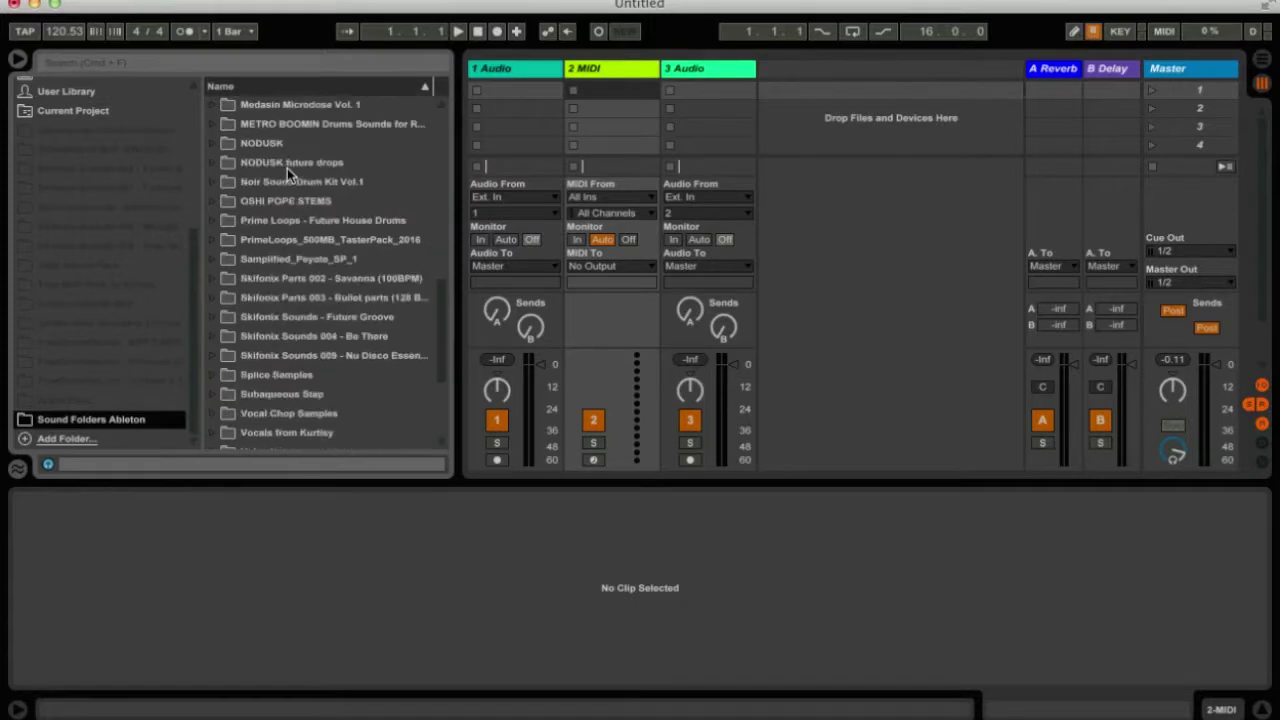
pyautogui.scroll(-3, 287, 172)
pyautogui.click(212, 188)
pyautogui.click(224, 207)
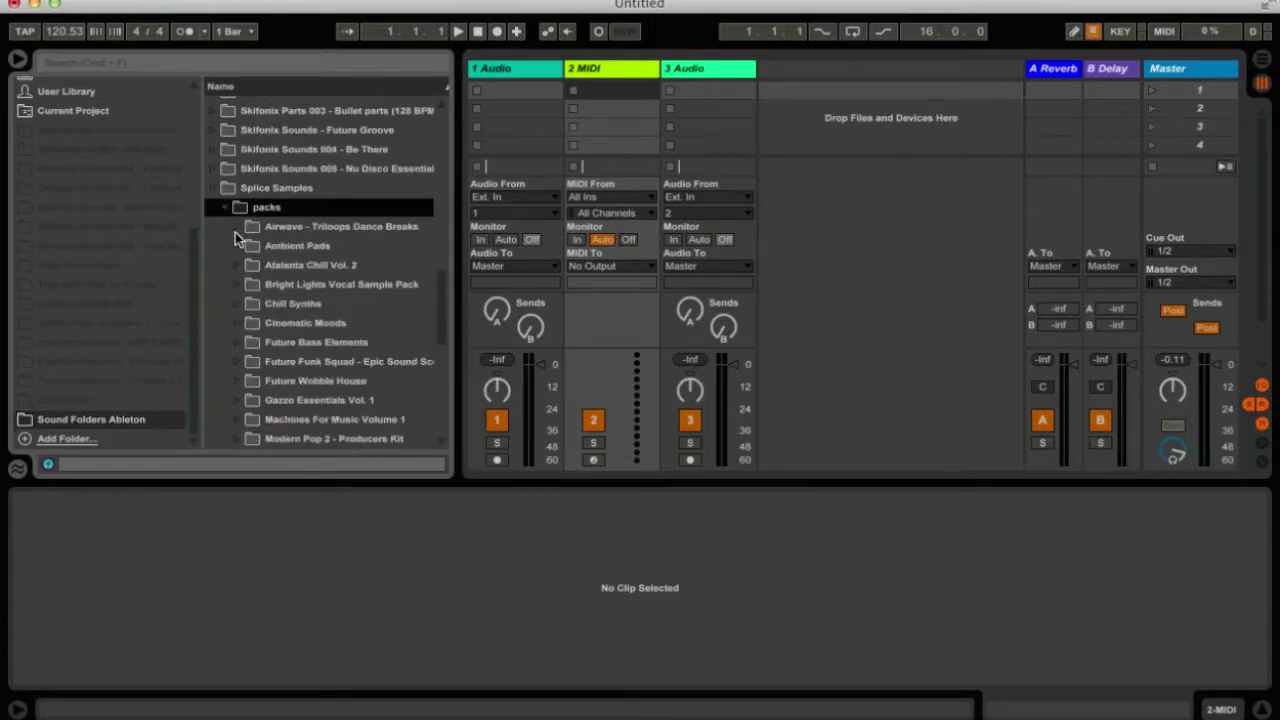
pyautogui.scroll(-5, 265, 248)
pyautogui.scroll(6, 265, 243)
pyautogui.click(212, 227)
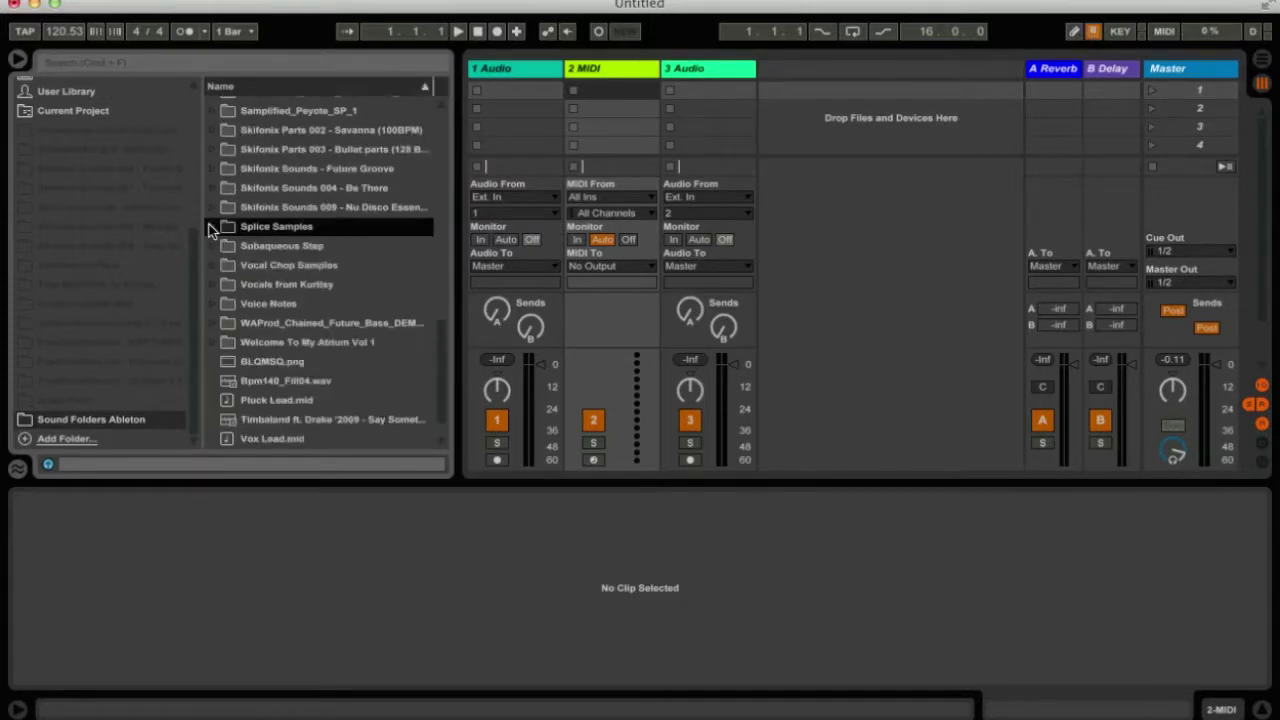
# Examine the Skifonix folders among the sound packs and look over the rest of the folder list.
pyautogui.scroll(-2, 284, 304)
pyautogui.scroll(15, 297, 270)
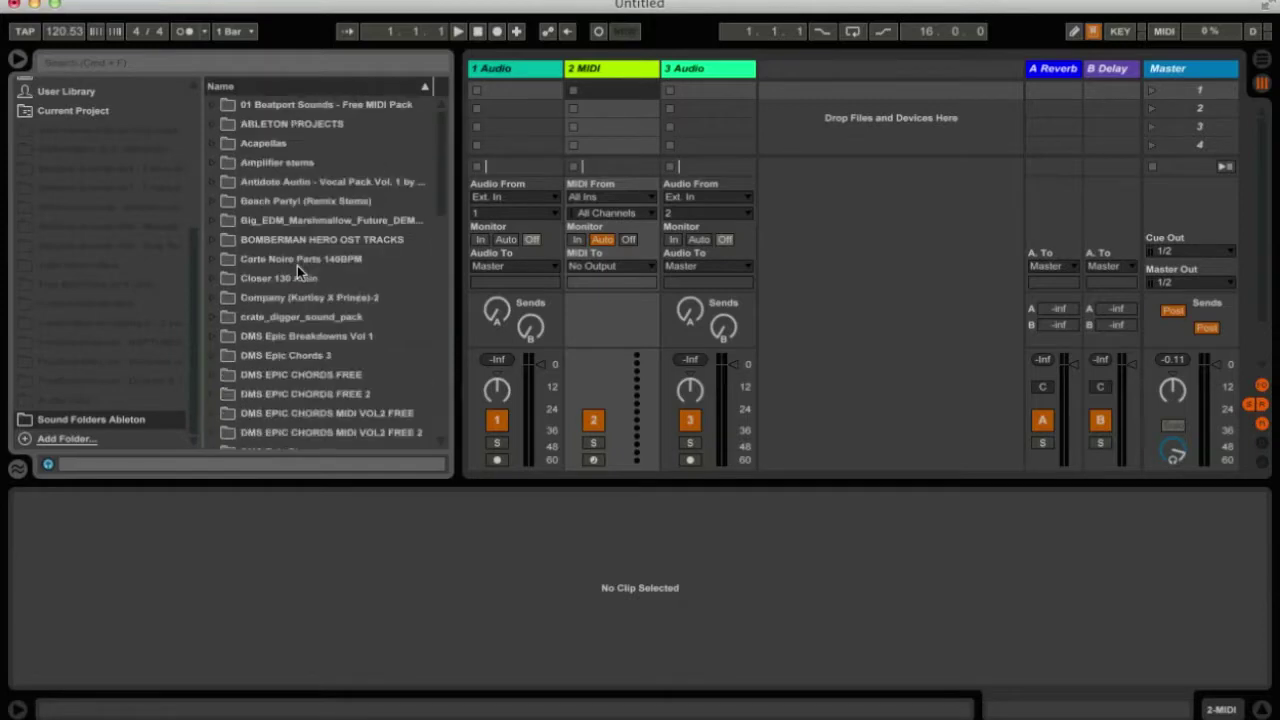
pyautogui.scroll(-12, 299, 263)
pyautogui.click(293, 334)
pyautogui.click(306, 300)
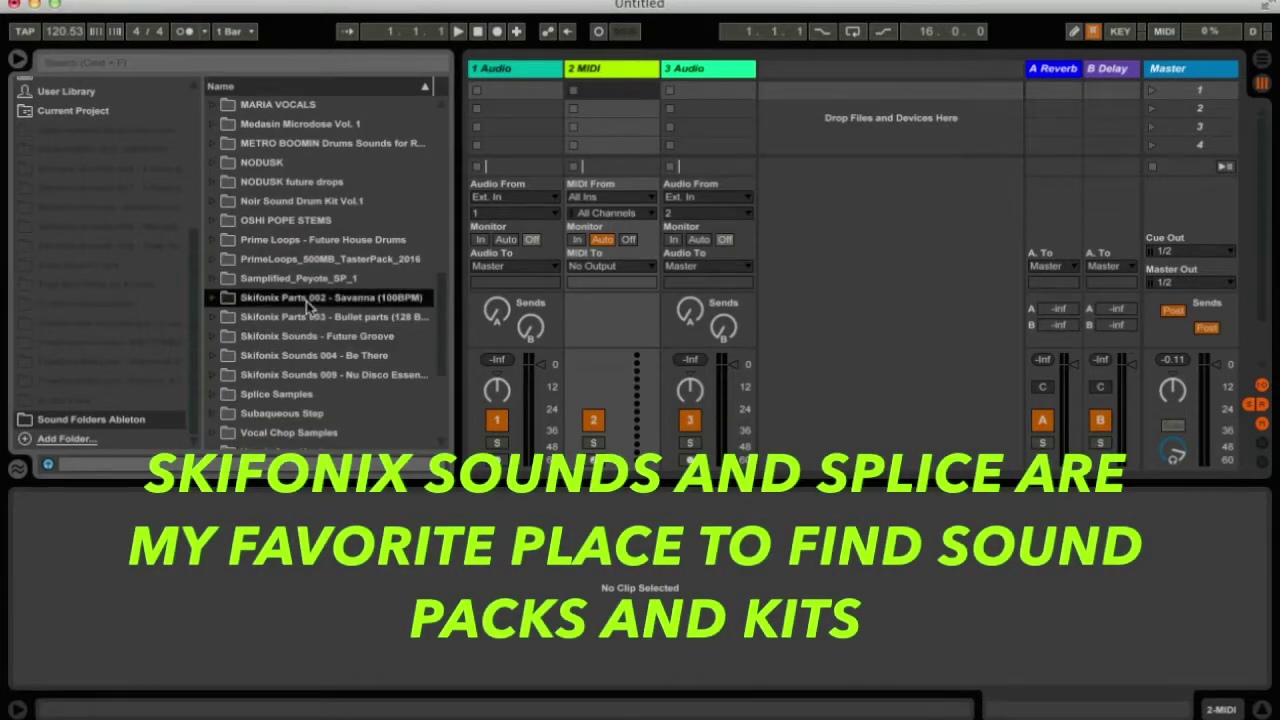
pyautogui.click(307, 372)
pyautogui.click(310, 356)
pyautogui.click(313, 338)
pyautogui.click(313, 317)
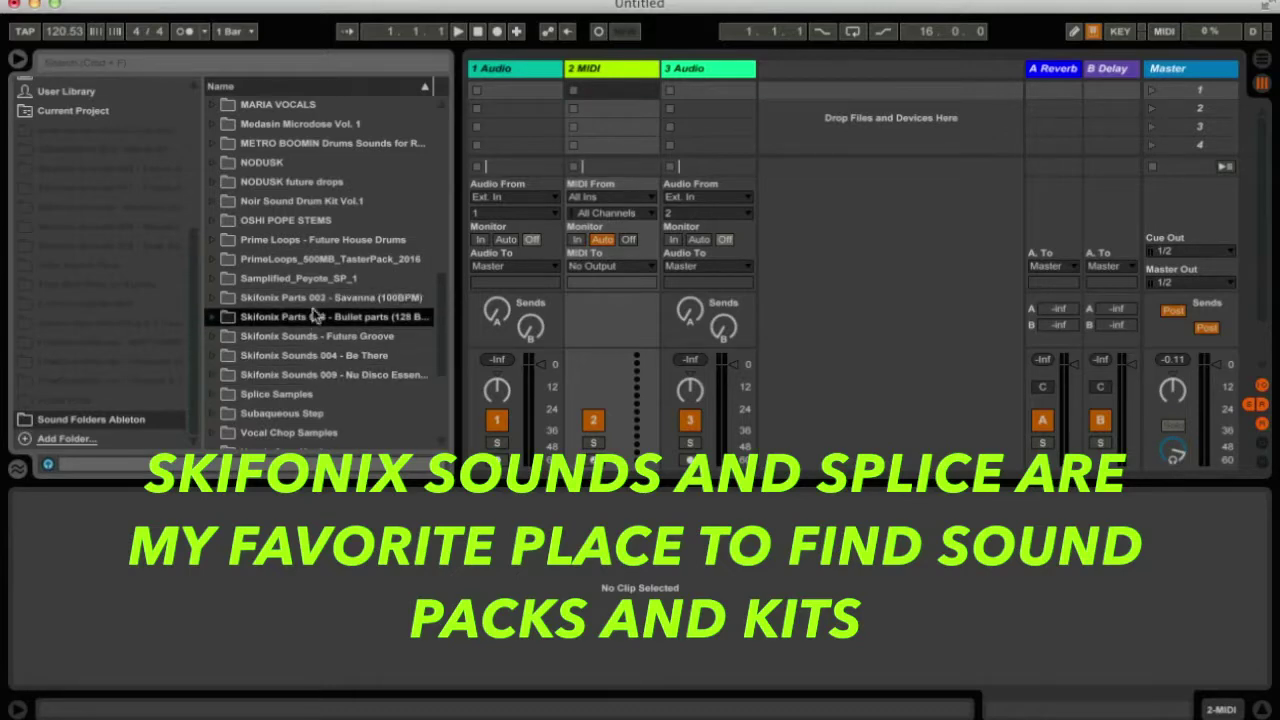
pyautogui.click(314, 300)
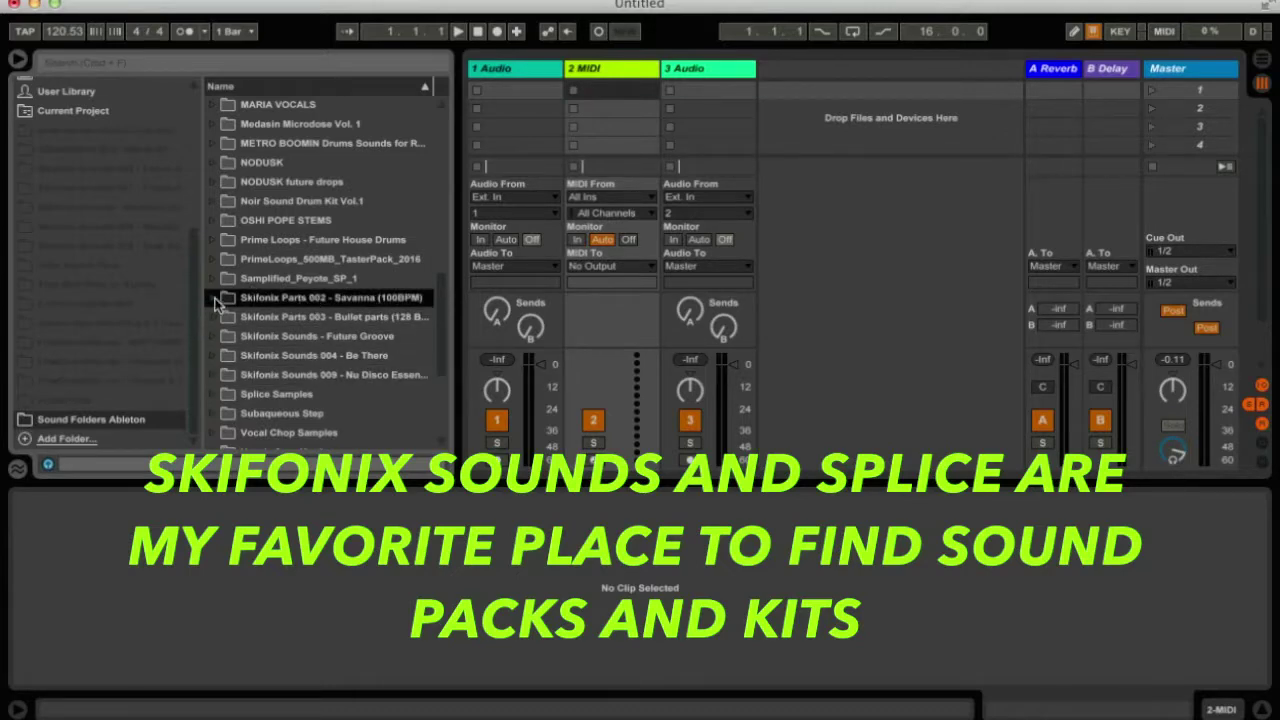
pyautogui.scroll(-6, 230, 246)
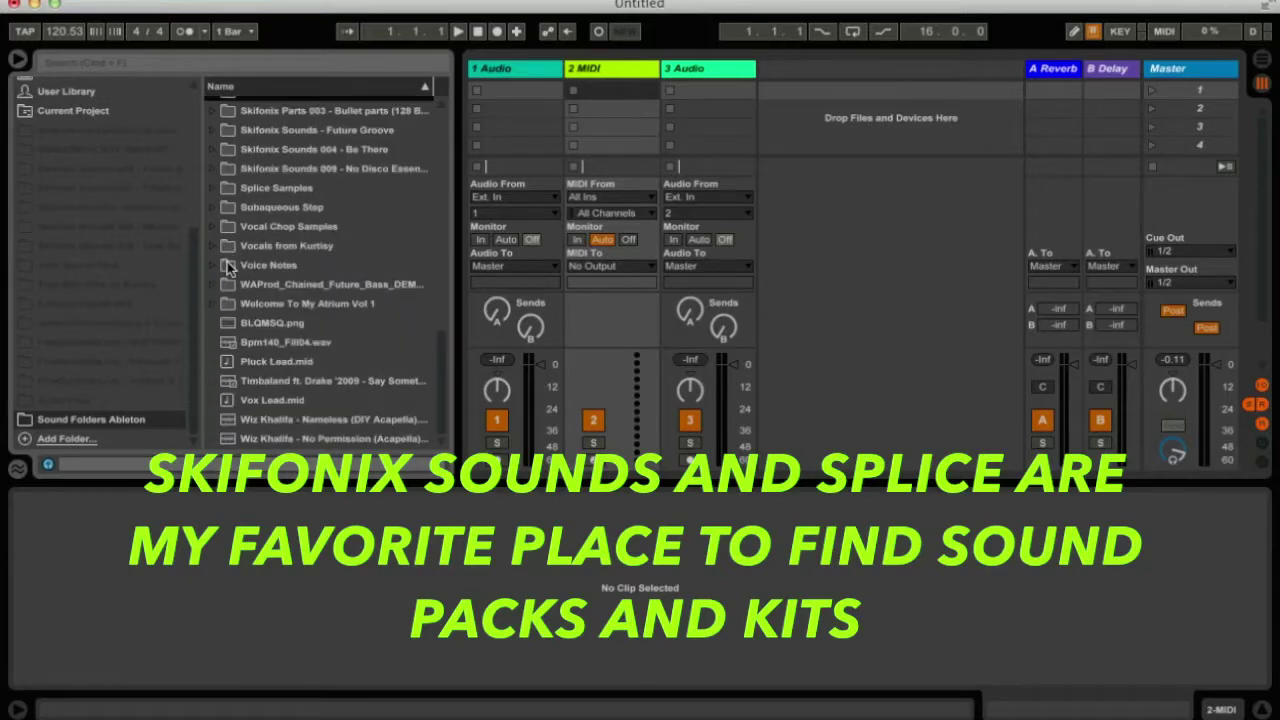
pyautogui.scroll(15, 230, 265)
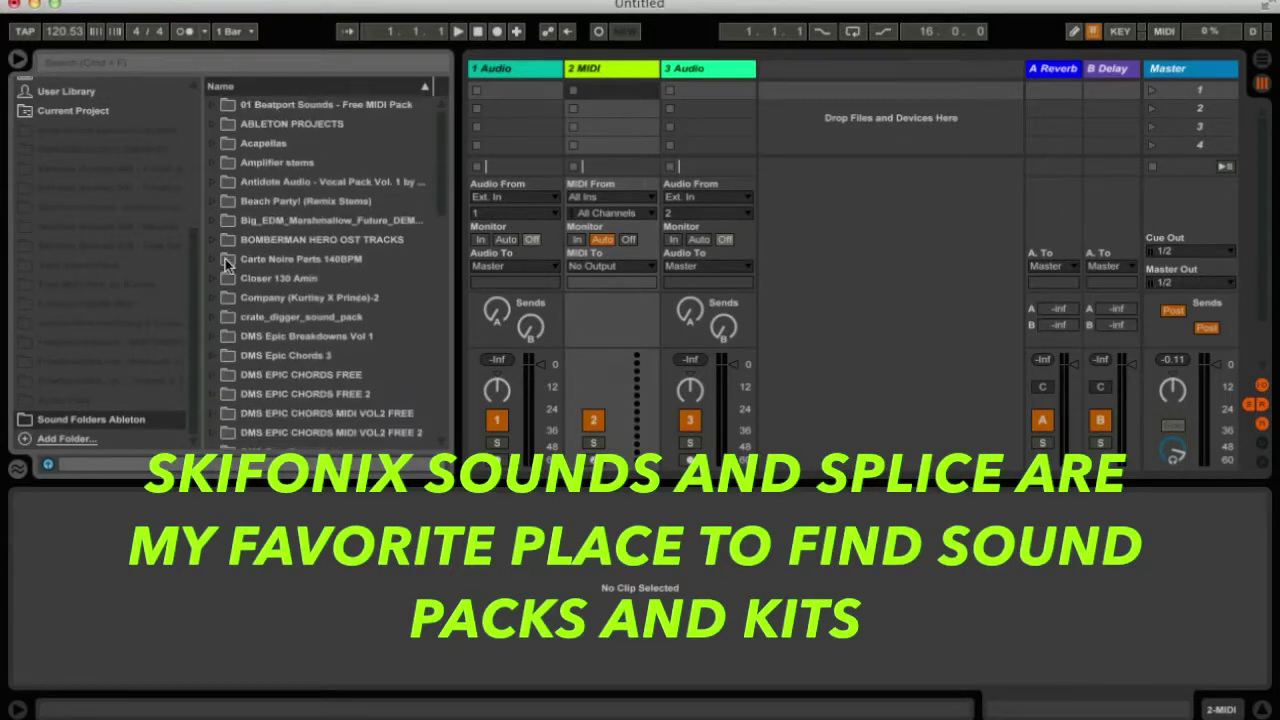
pyautogui.click(216, 146)
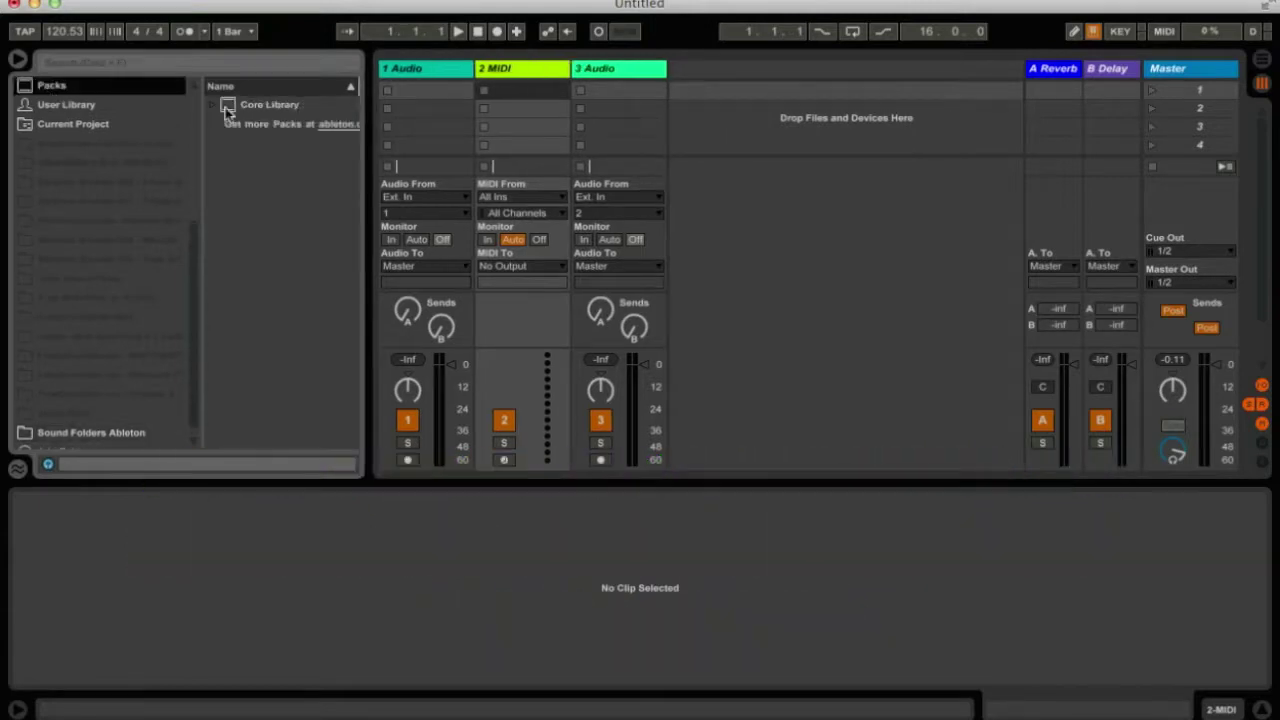
# Look at the Core Library contents under Packs, and view the User Library and Current Project places.
pyautogui.click(213, 106)
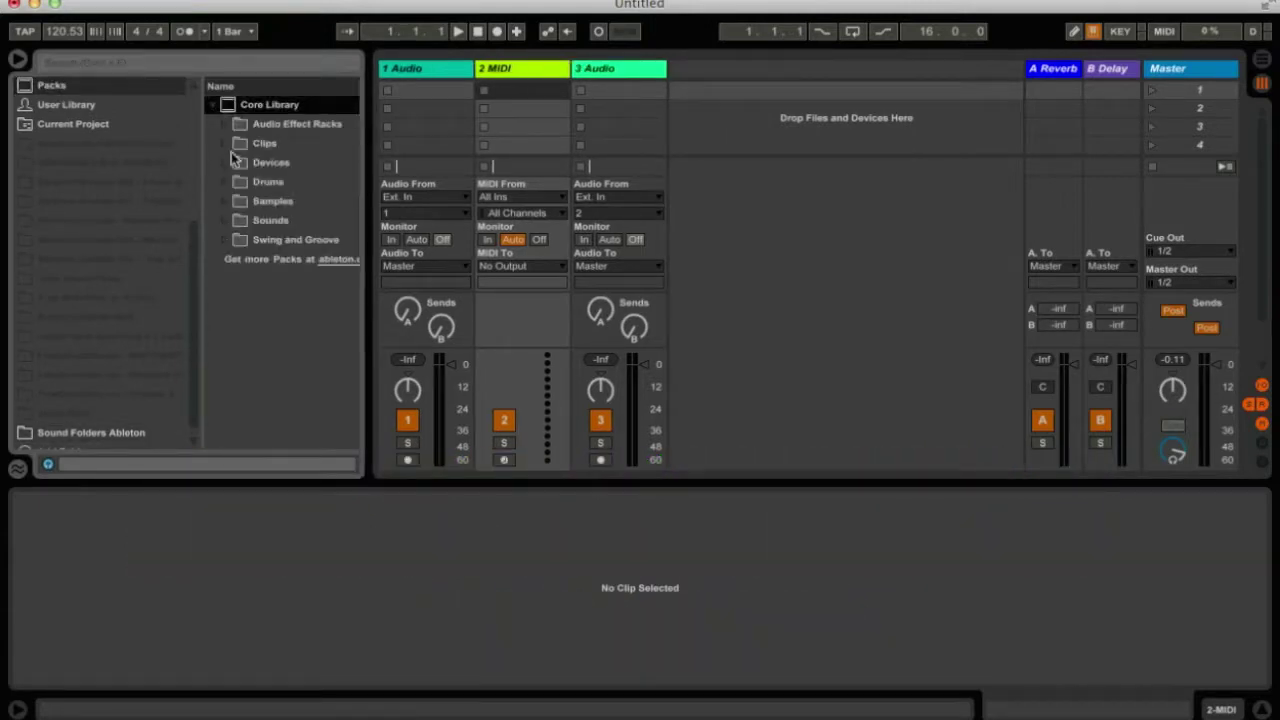
pyautogui.scroll(5, 100, 250)
pyautogui.click(66, 297)
pyautogui.click(100, 317)
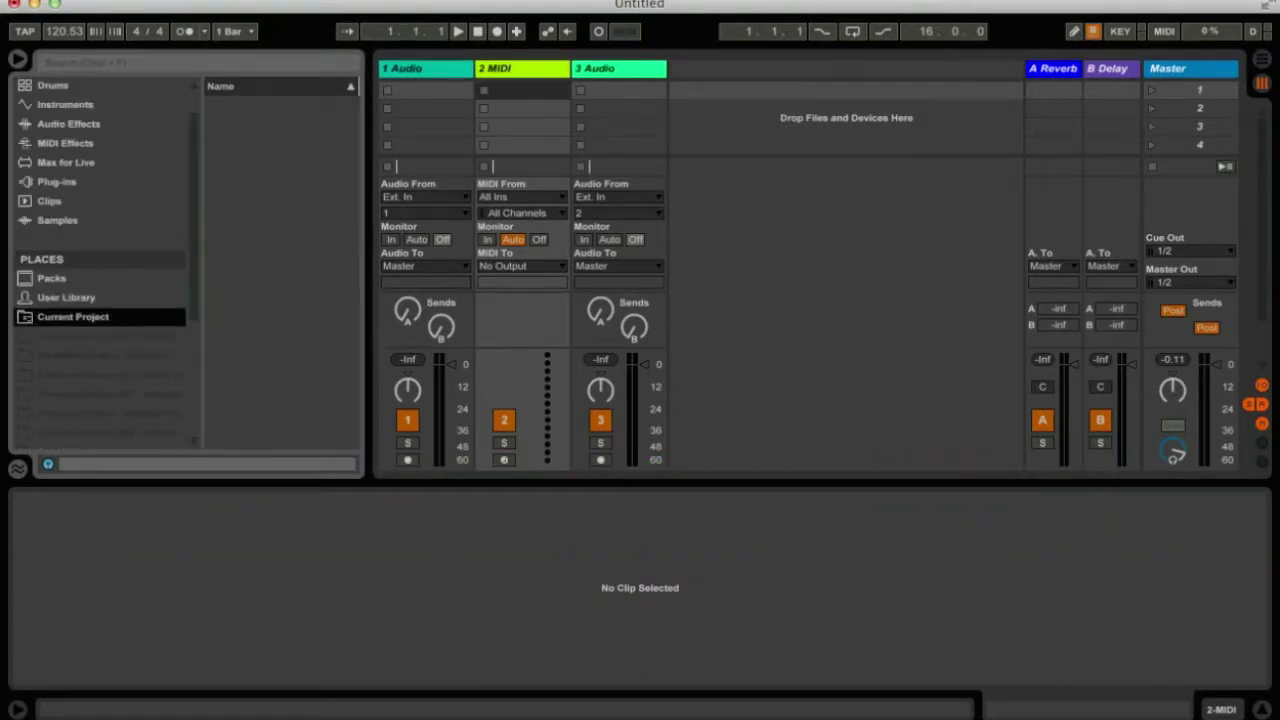
pyautogui.click(47, 282)
pyautogui.click(77, 300)
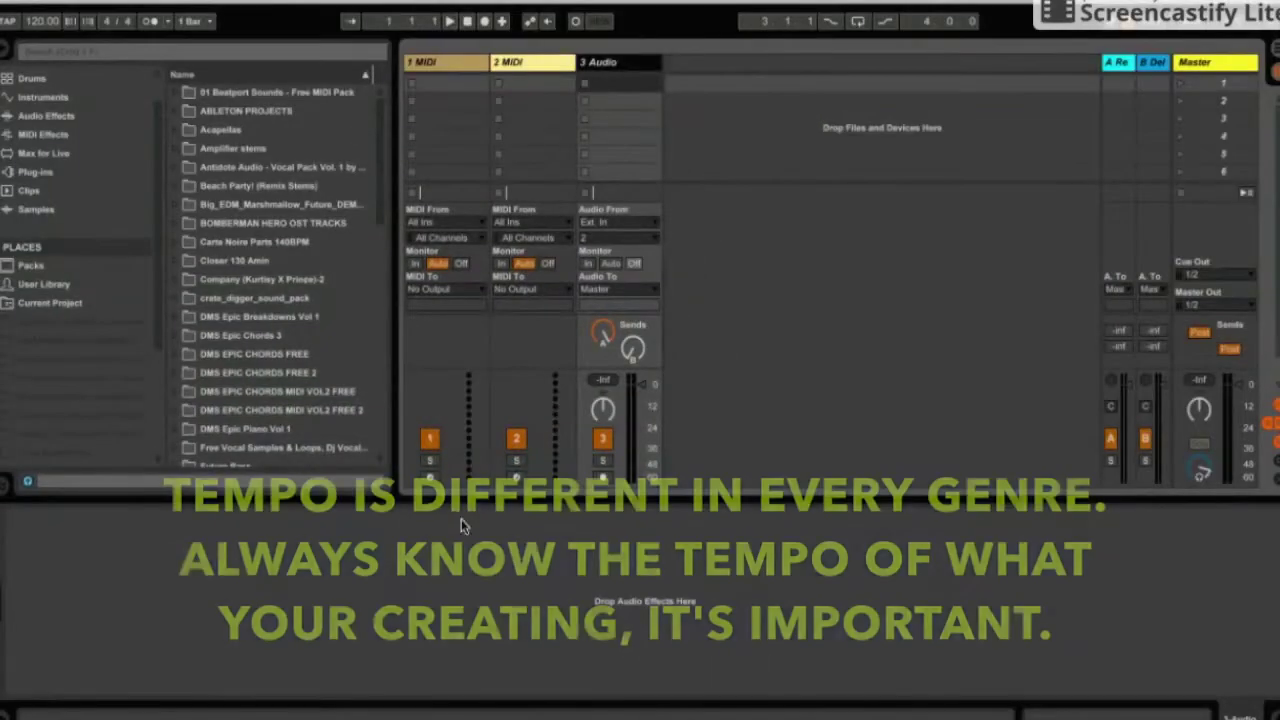
# Create an empty MIDI clip in the first slot of track 1 MIDI and make the note editor slightly taller.
pyautogui.click(35, 25)
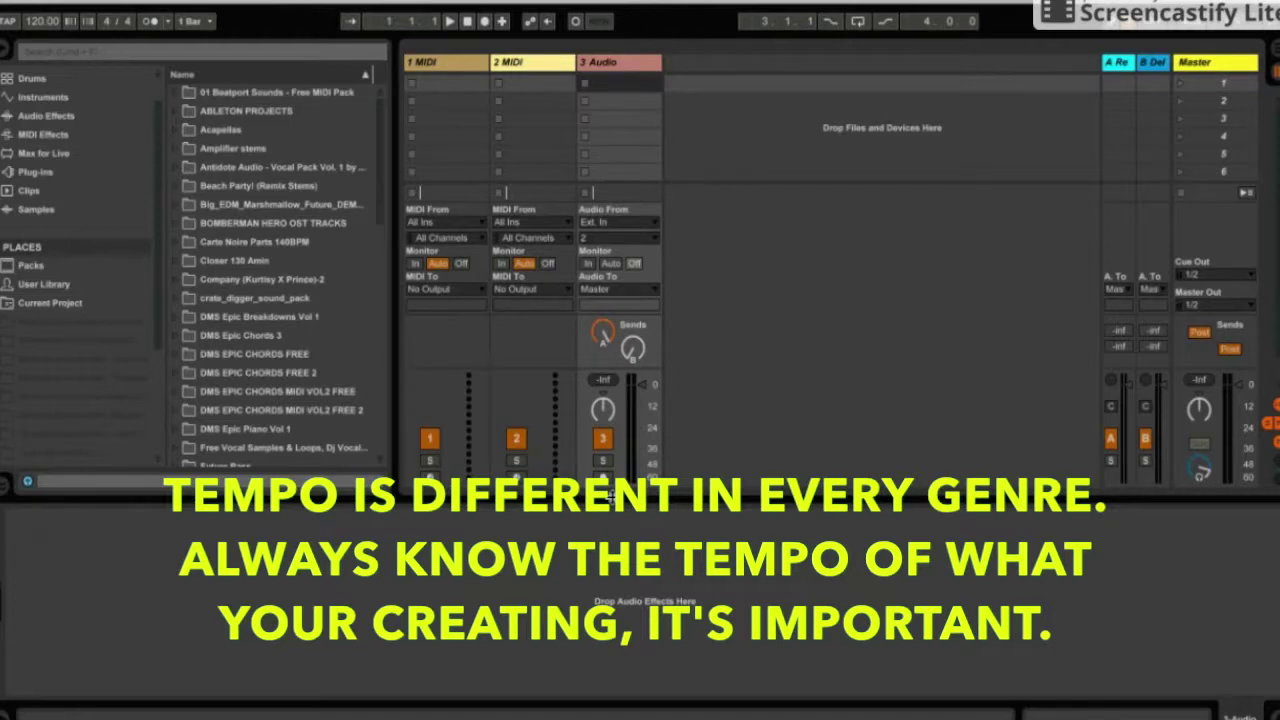
pyautogui.moveTo(611, 496); pyautogui.dragTo(631, 628)
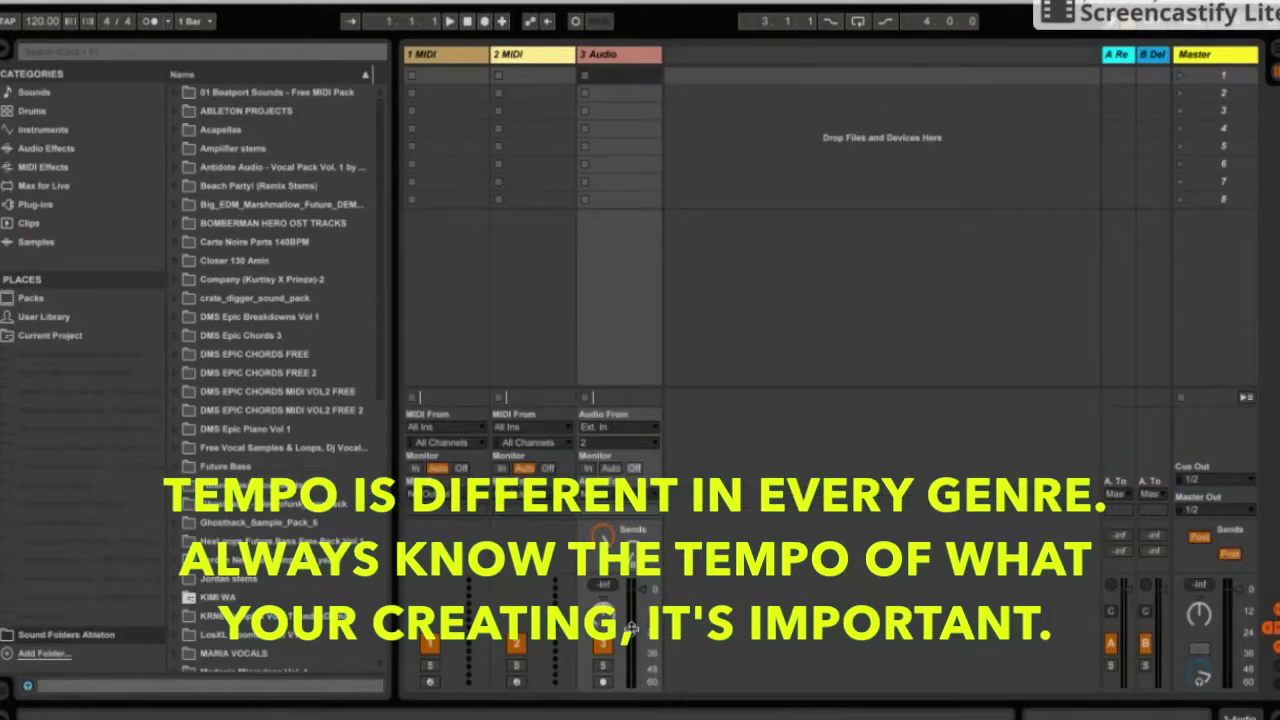
pyautogui.doubleClick(442, 77)
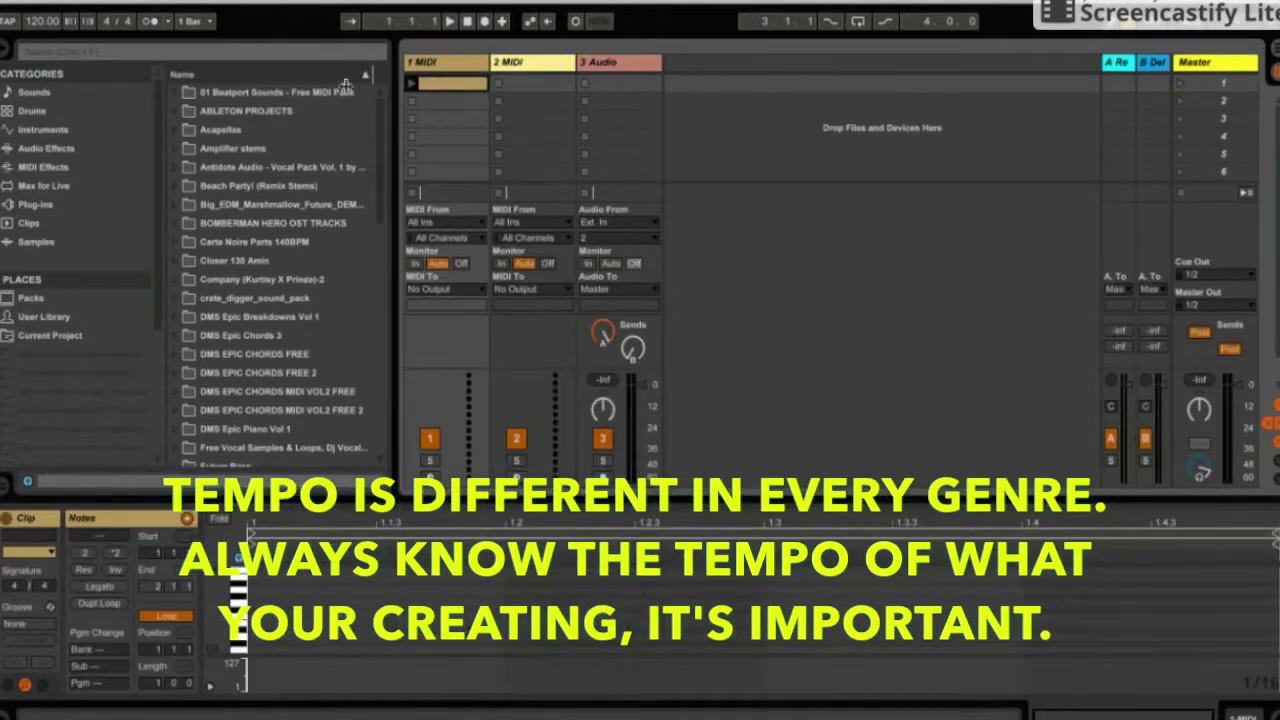
pyautogui.moveTo(518, 490); pyautogui.dragTo(525, 456)
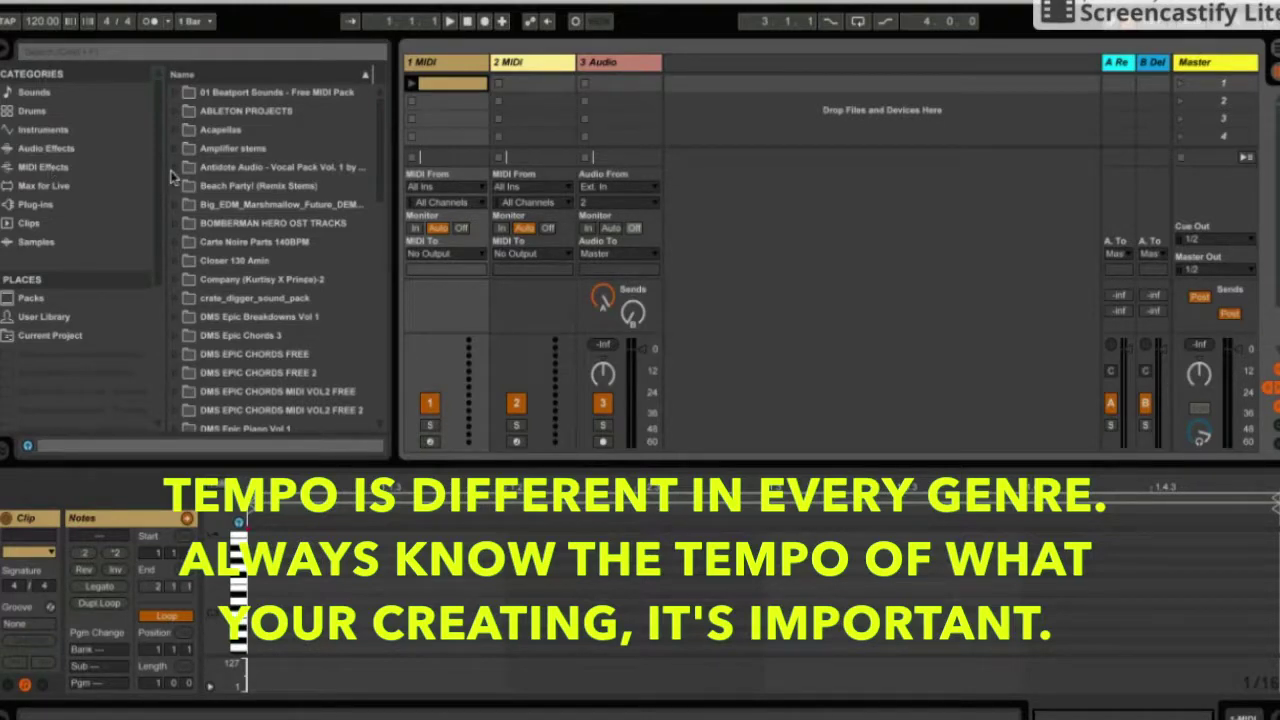
pyautogui.scroll(-15, 232, 182)
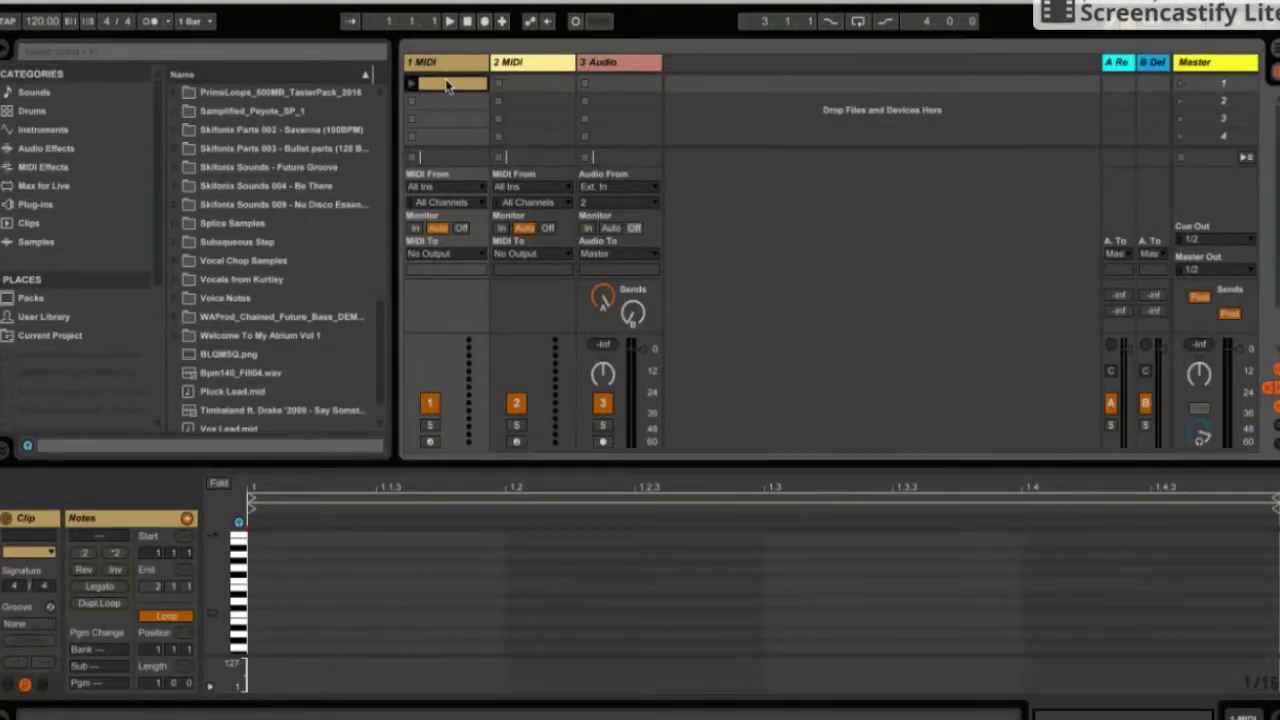
# Add a C3 note from 1 to 1.3, D3 from 1.3 to 1.3.3, D#3 from 1.3.3 to 1.4 and C#3 at 1.4.
pyautogui.doubleClick(258, 614)
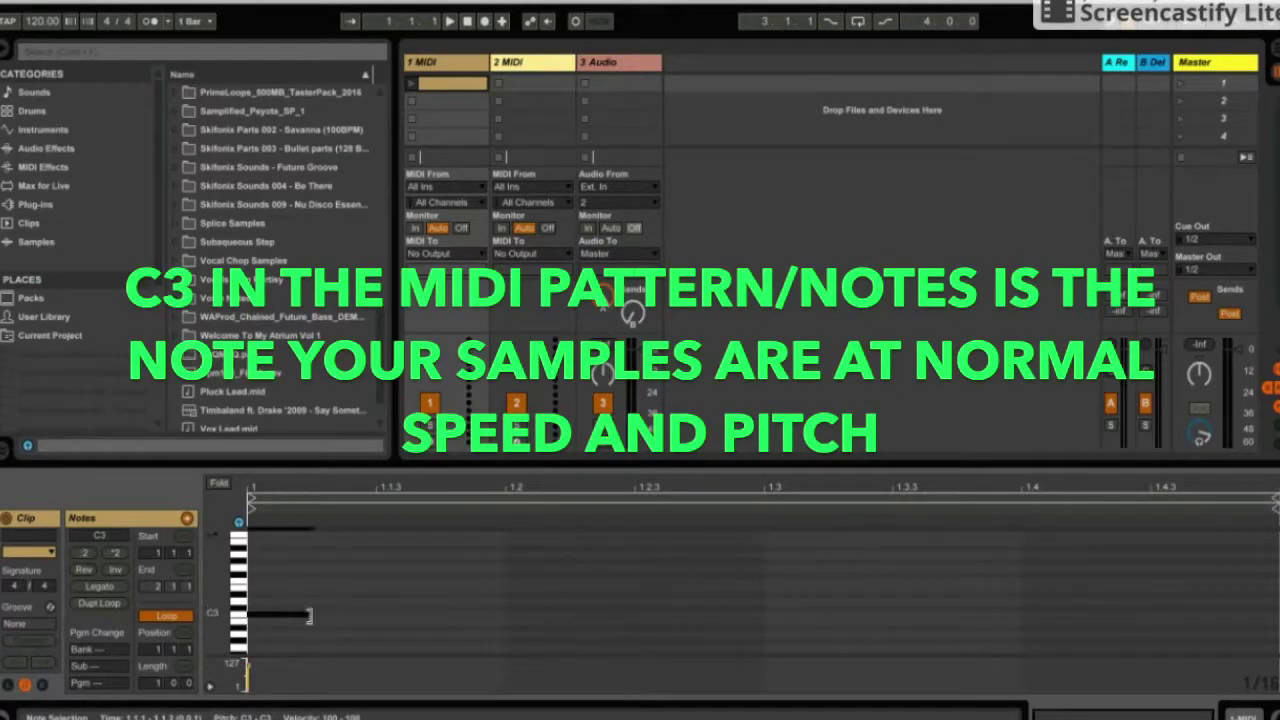
pyautogui.moveTo(309, 616); pyautogui.dragTo(765, 614)
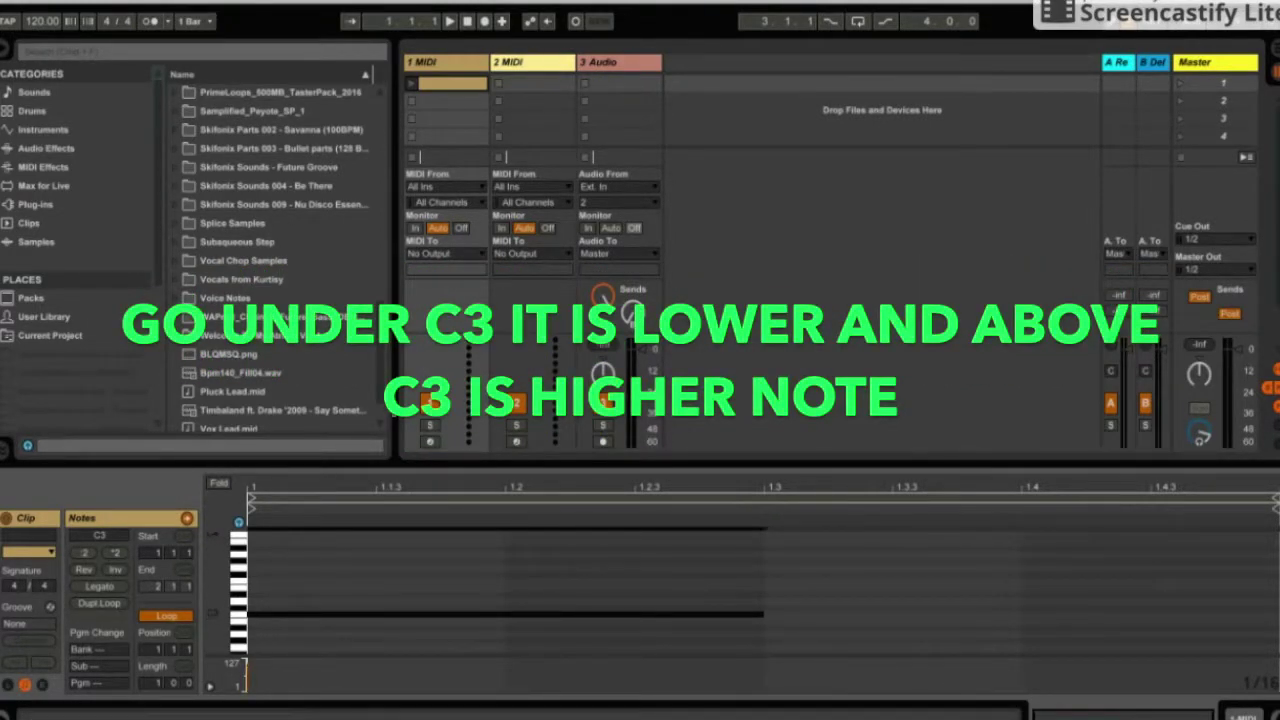
pyautogui.doubleClick(769, 601)
pyautogui.moveTo(826, 603); pyautogui.dragTo(1021, 595)
pyautogui.doubleClick(934, 597)
pyautogui.doubleClick(1036, 607)
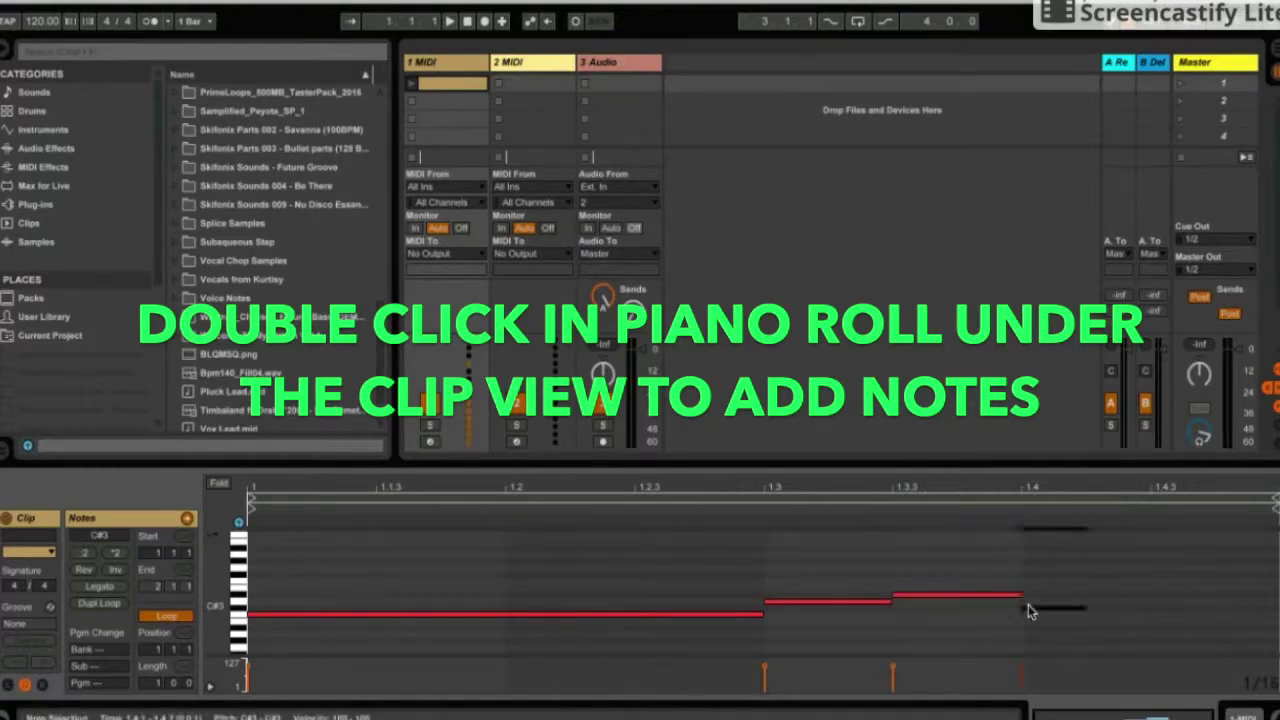
# Shorten the C3 note to end at 1.2 and add a D3 note from 1.2 to 1.3.
pyautogui.doubleClick(268, 602)
pyautogui.doubleClick(270, 603)
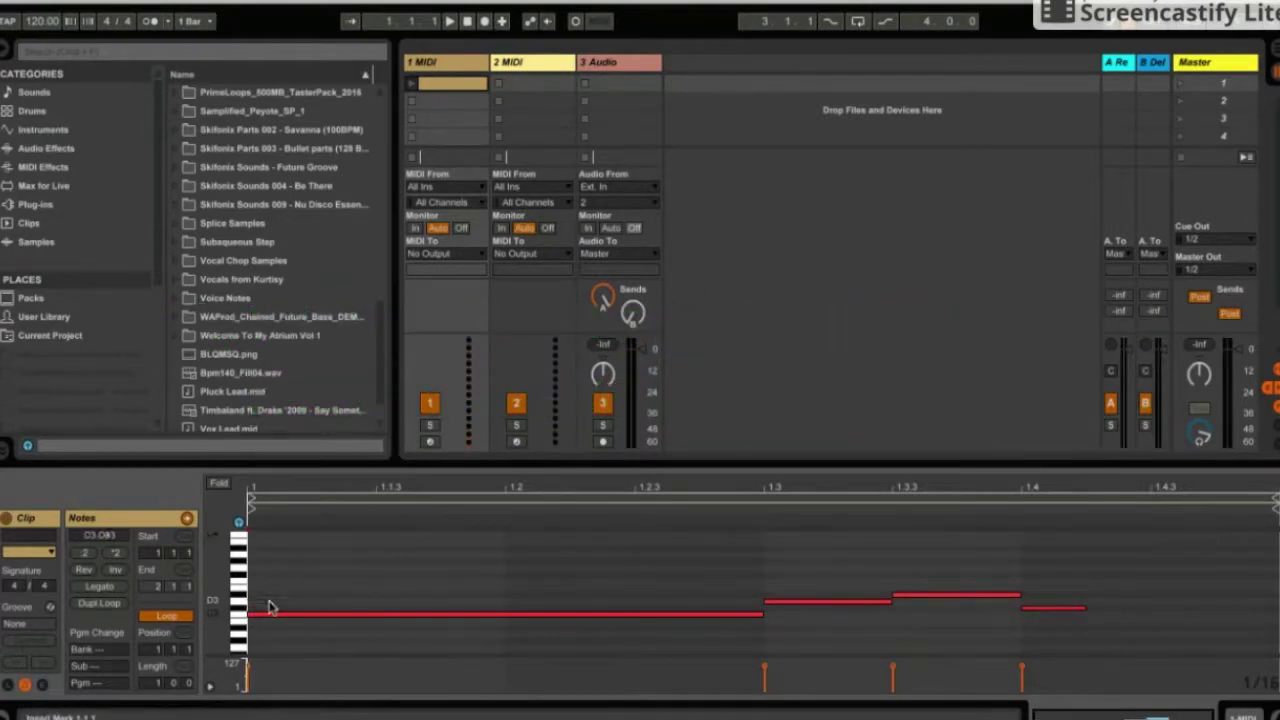
pyautogui.moveTo(762, 614); pyautogui.dragTo(506, 614)
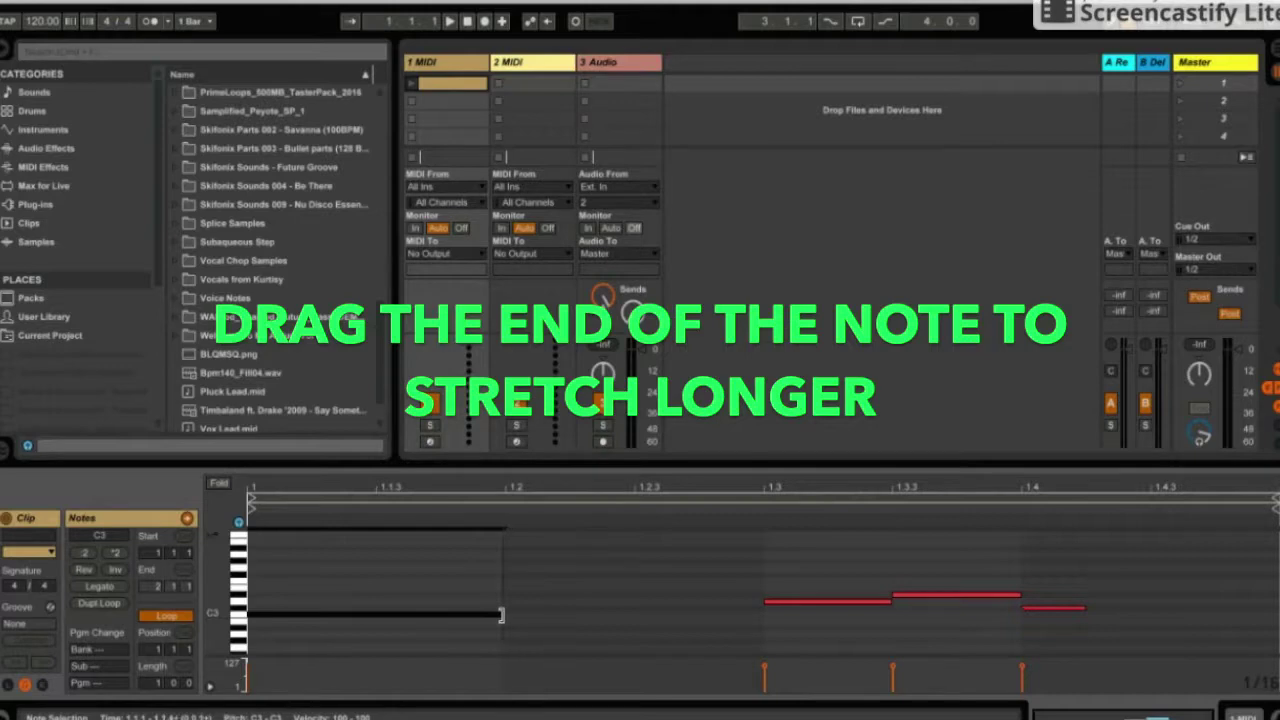
pyautogui.doubleClick(551, 601)
pyautogui.moveTo(571, 603); pyautogui.dragTo(751, 599)
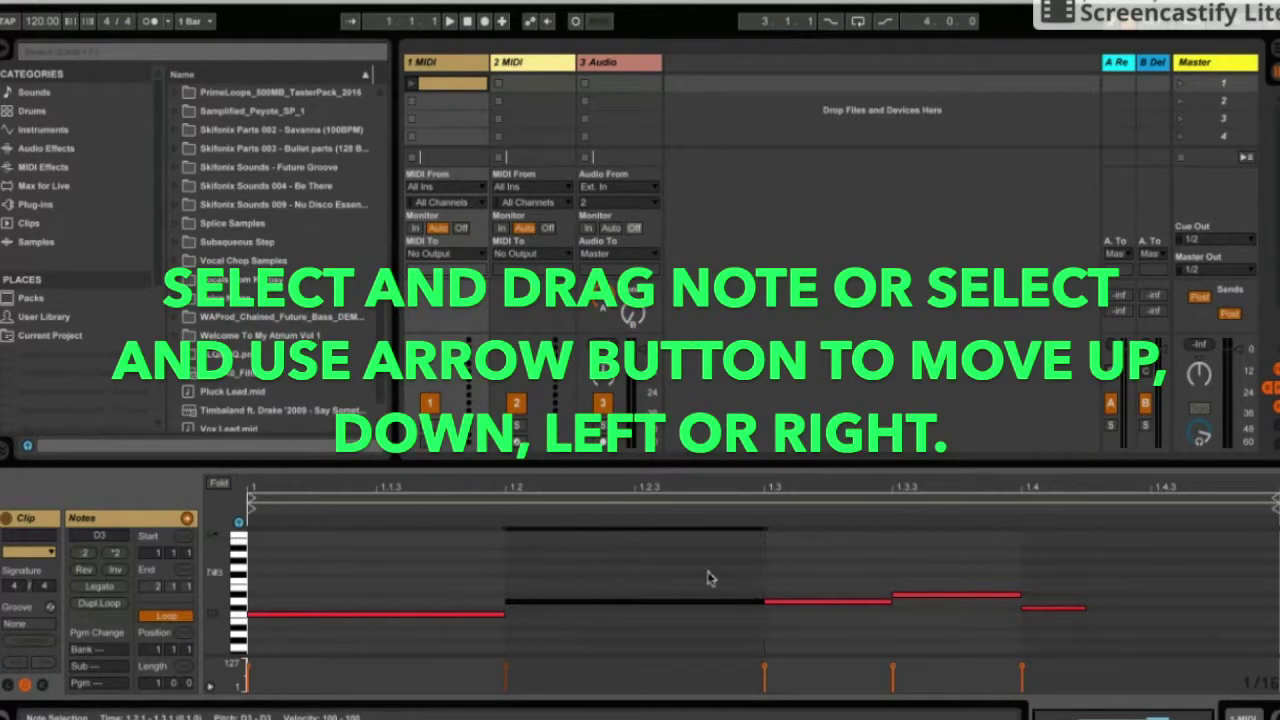
# Raise the note at 1.2 by two semitones to E3 and play the 1 MIDI clip.
pyautogui.press('Up')
pyautogui.press('Up')
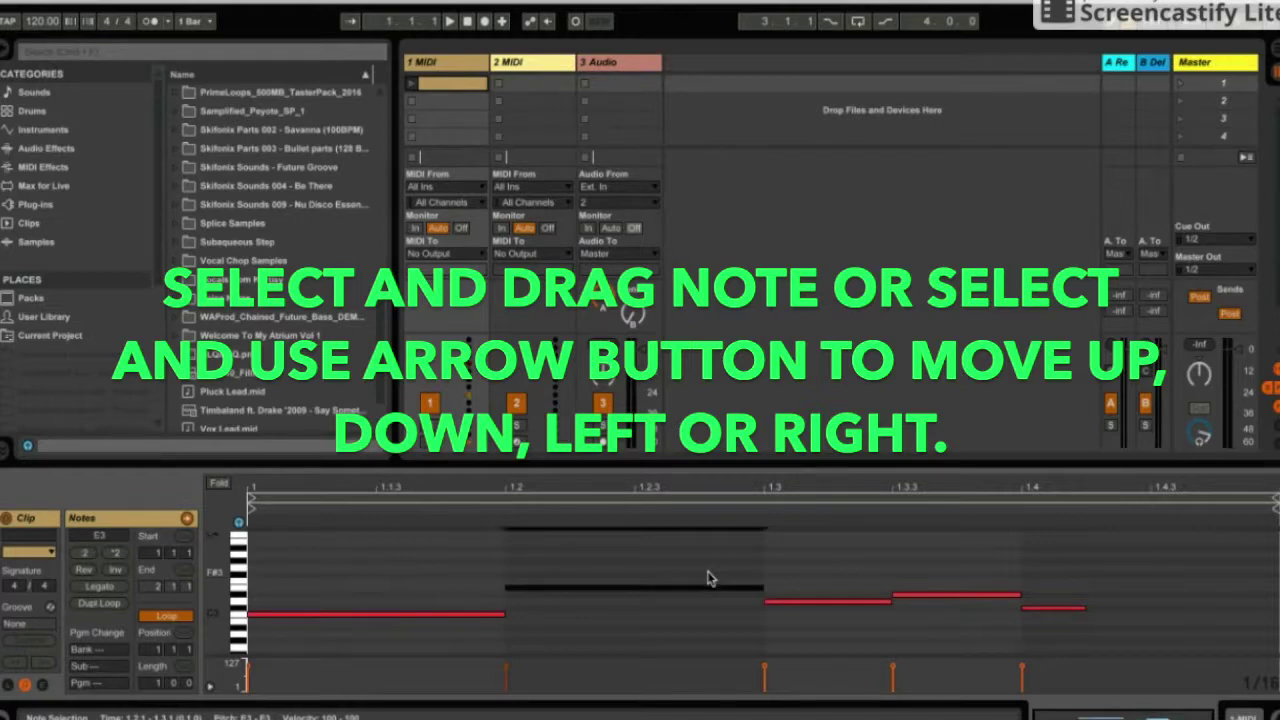
pyautogui.click(447, 88)
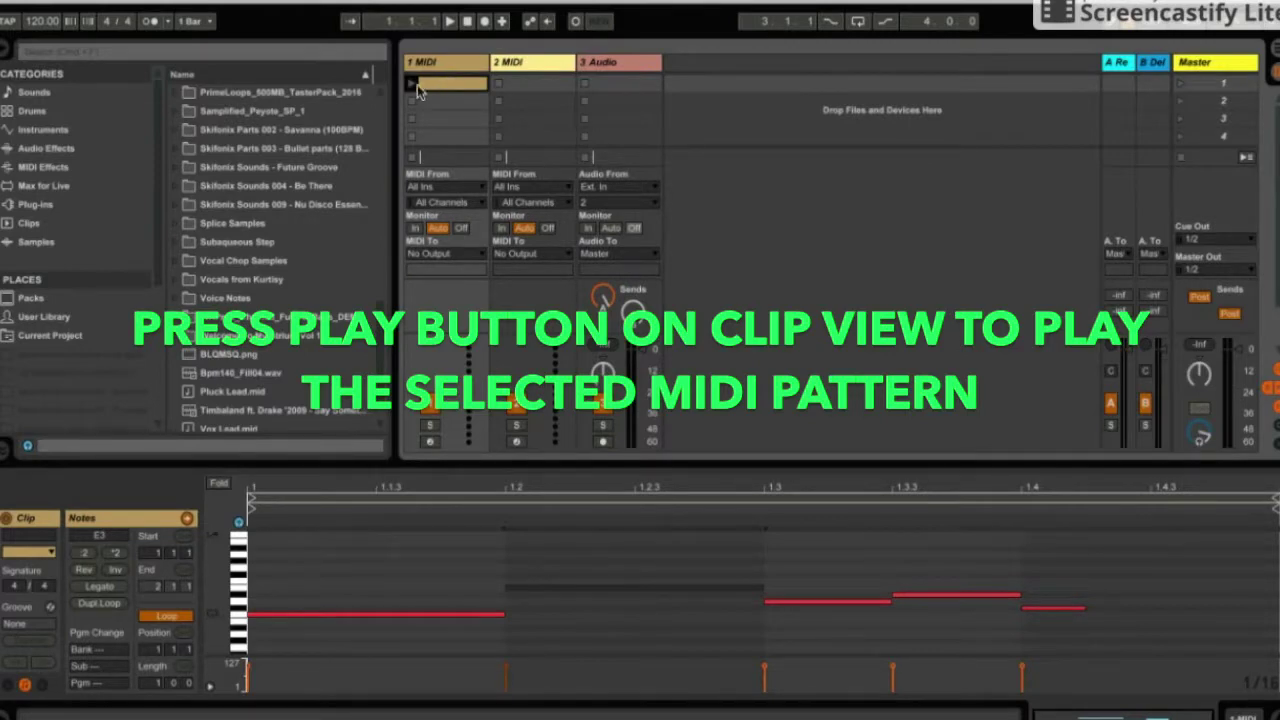
pyautogui.click(411, 84)
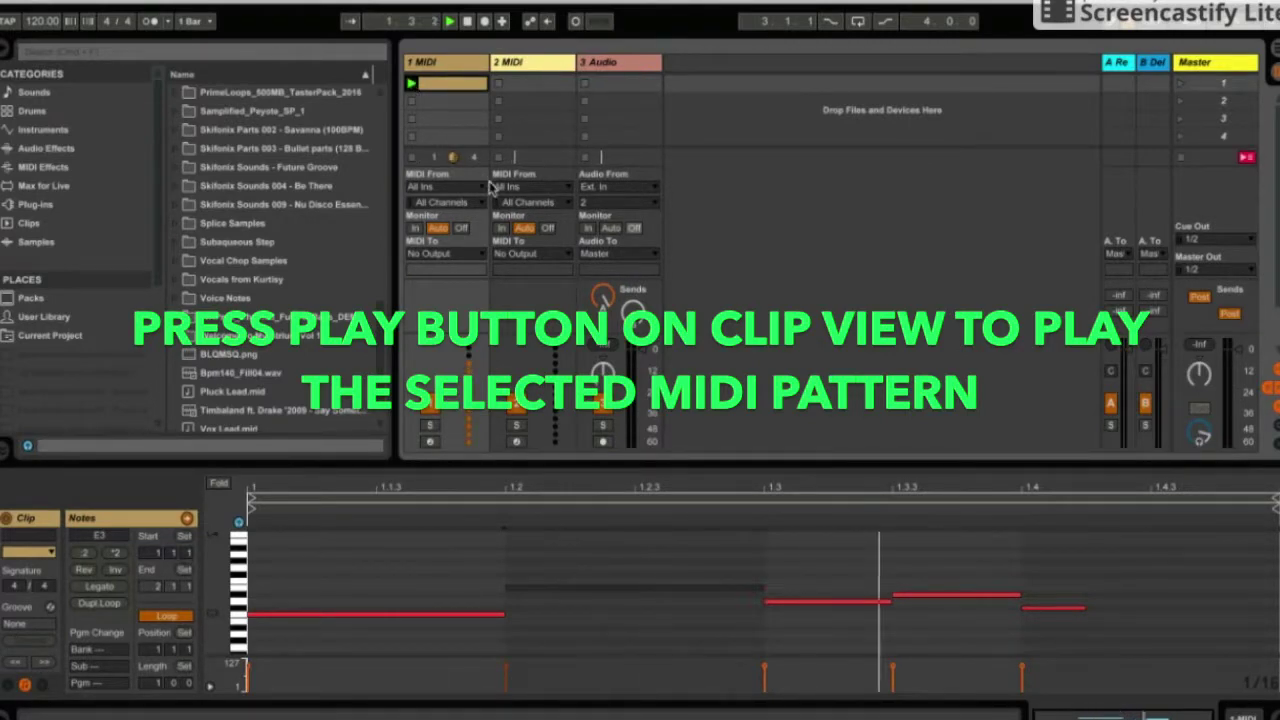
# Extend the C#3 note at 1.4 to the end of the clip and show the 1 MIDI track's device area.
pyautogui.moveTo(1086, 607); pyautogui.dragTo(1236, 598)
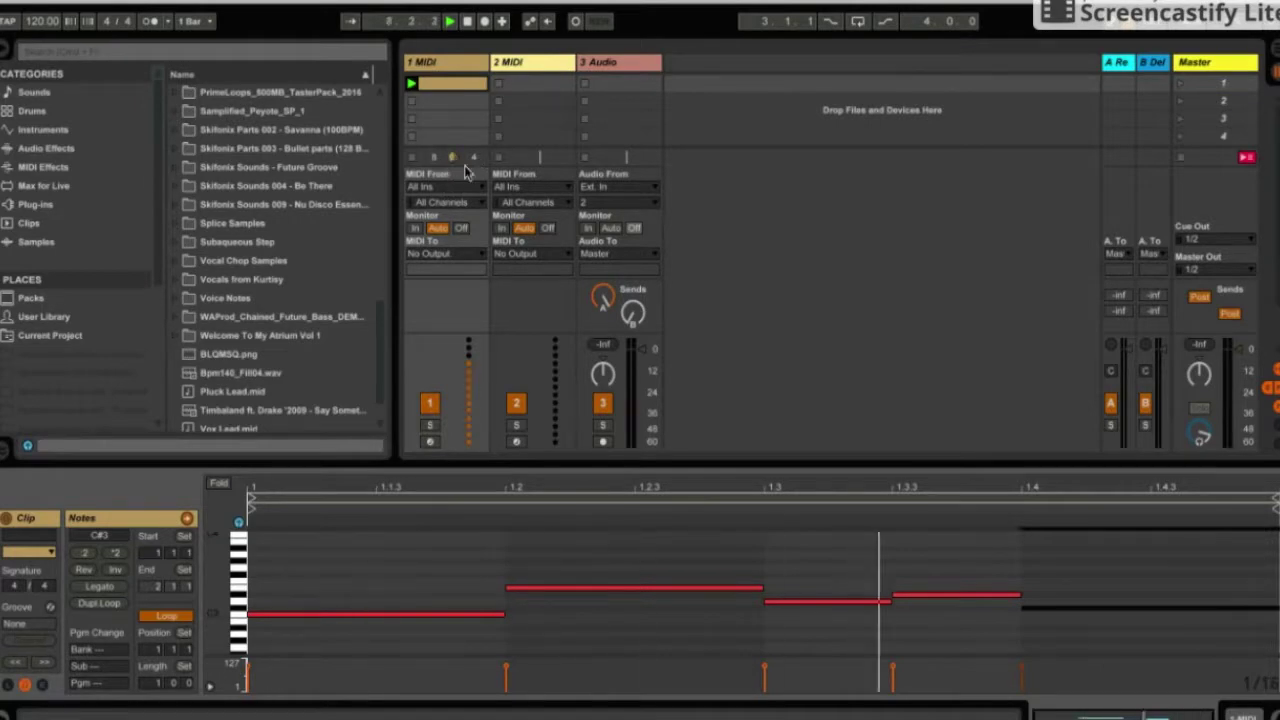
pyautogui.click(449, 64)
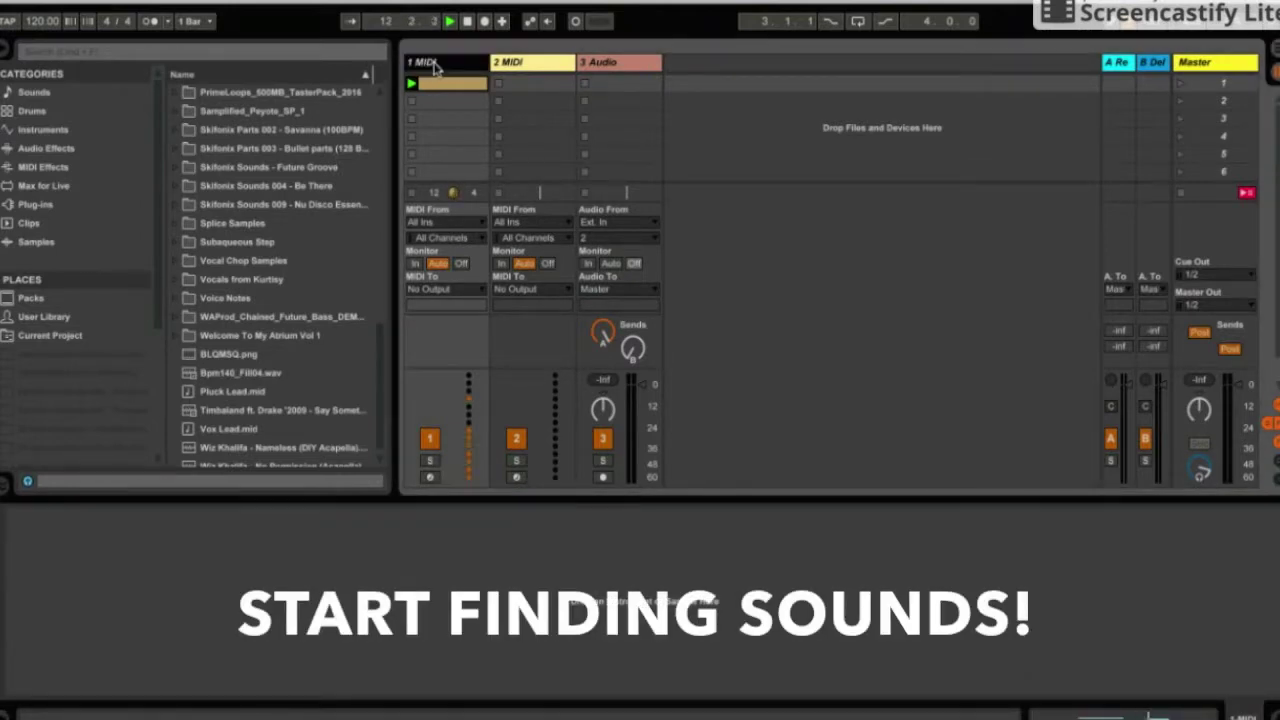
# Expand the Voices folder in the Sounds category and look through its presets for a starting sound.
pyautogui.click(48, 94)
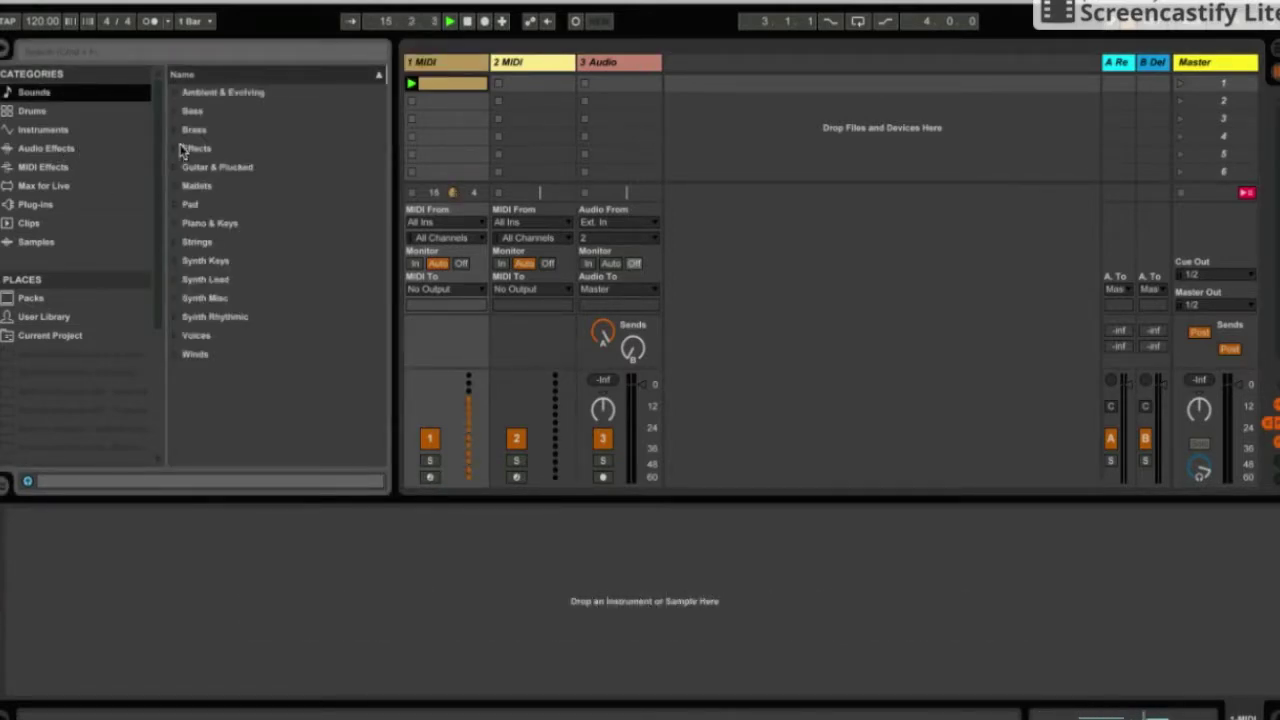
pyautogui.click(175, 339)
pyautogui.scroll(-6, 247, 280)
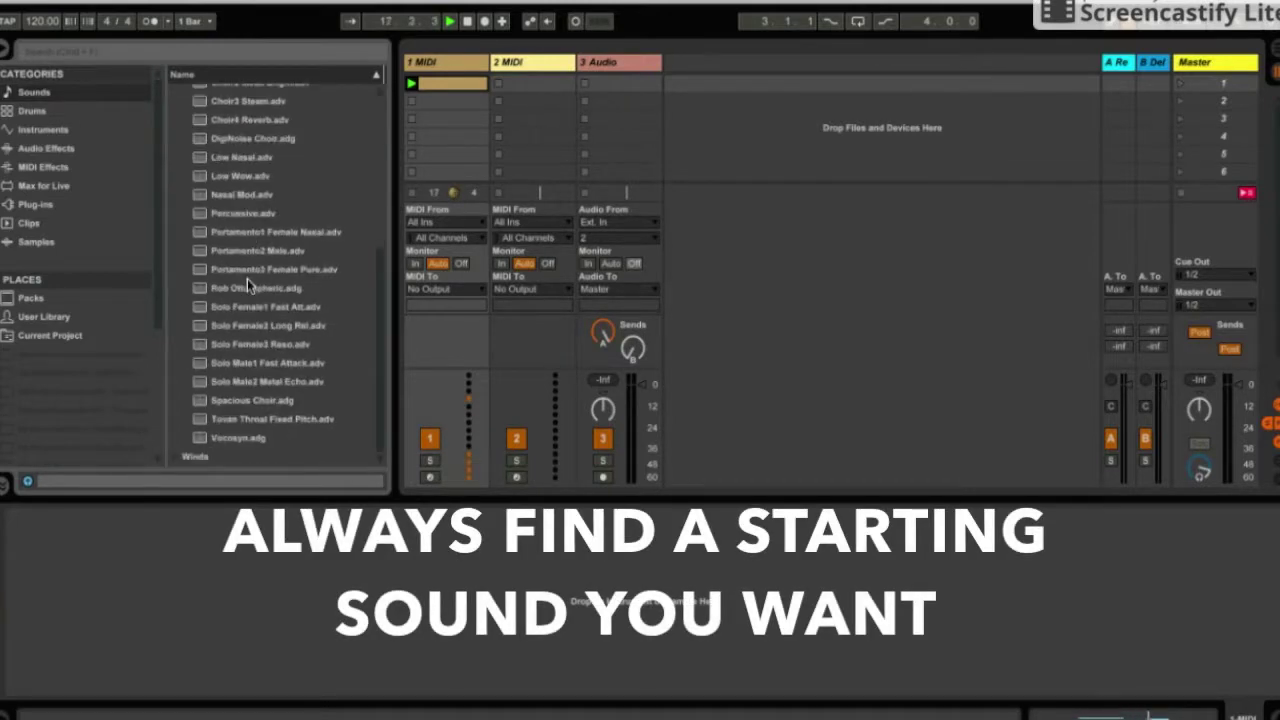
pyautogui.scroll(4, 247, 392)
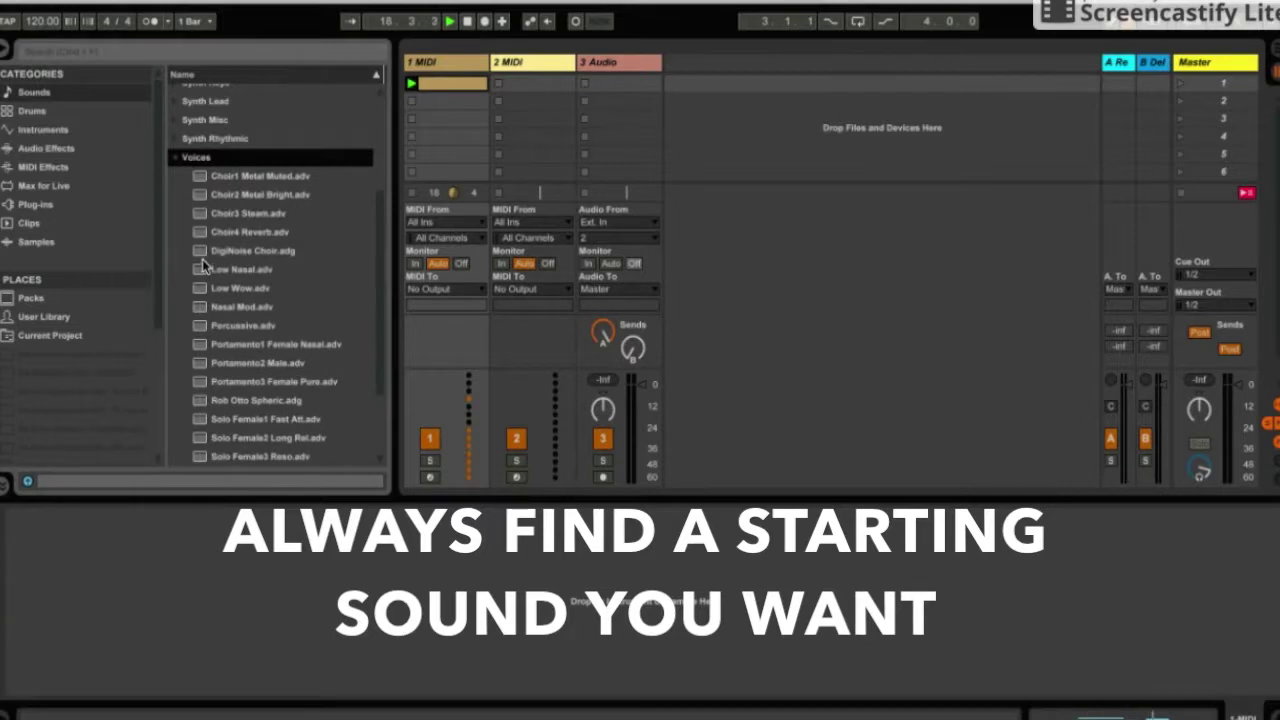
pyautogui.scroll(3, 202, 264)
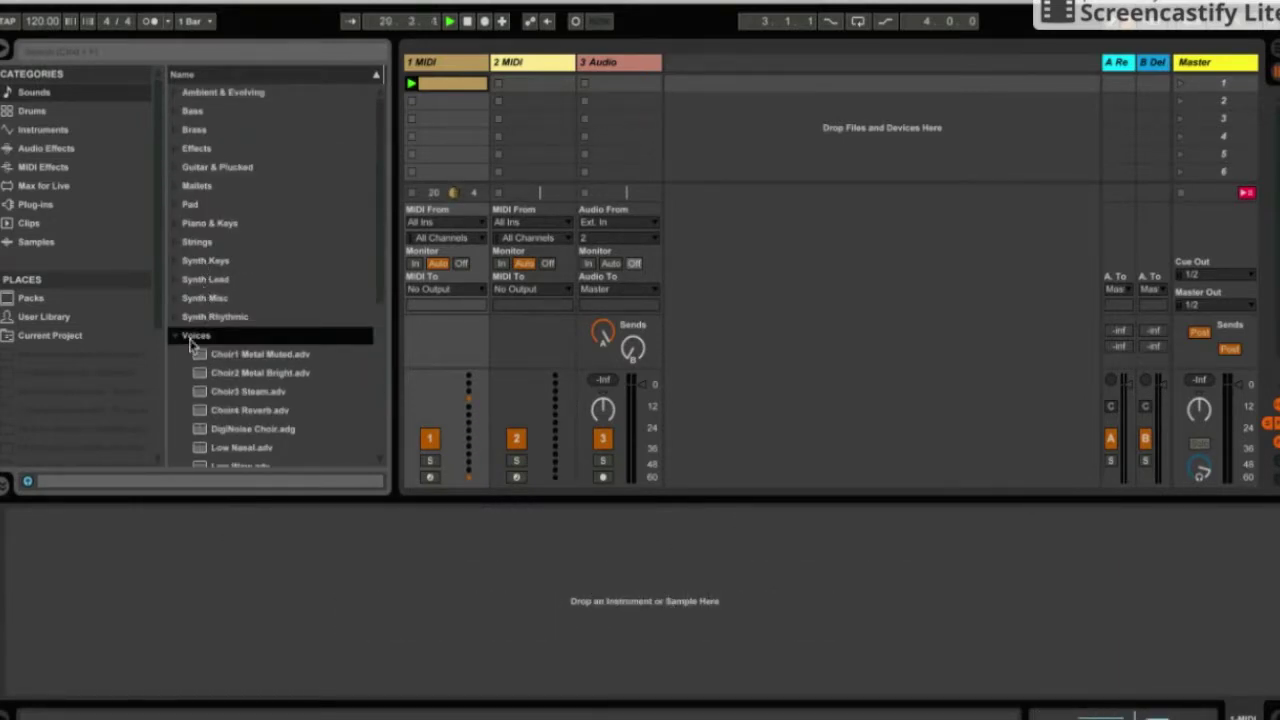
pyautogui.scroll(-5, 190, 340)
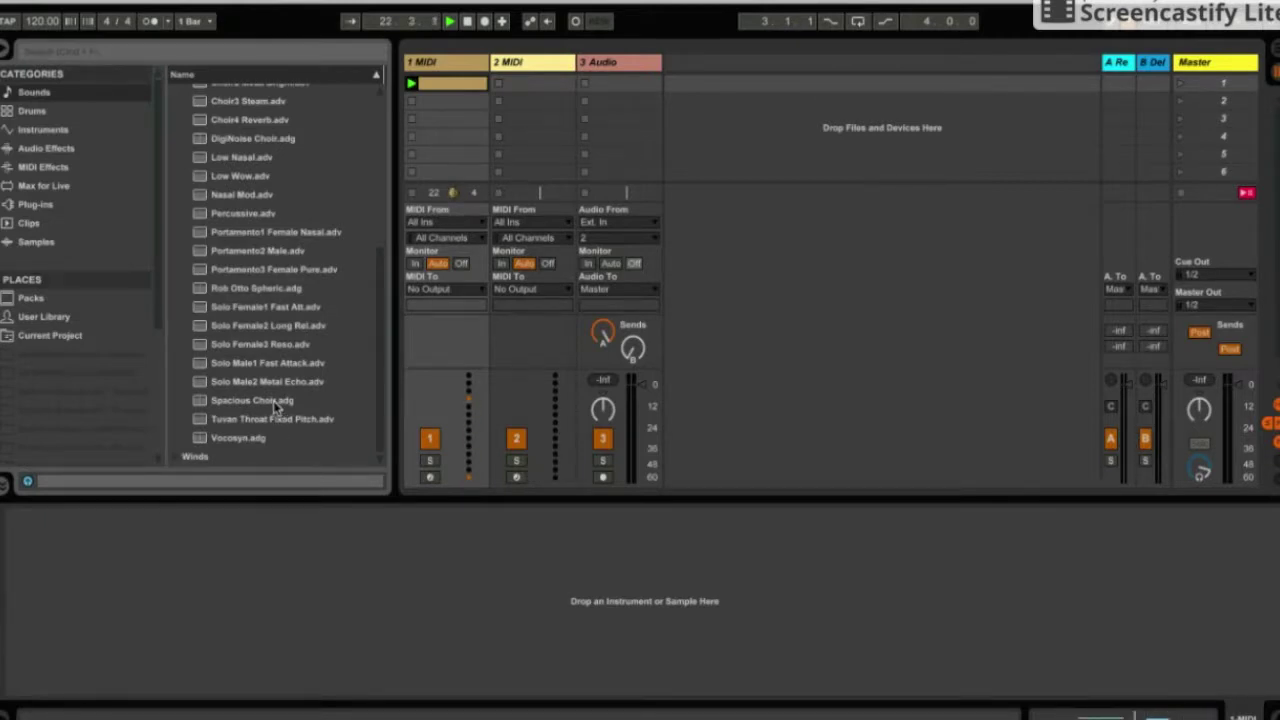
# Preview the Spacious Choir, Solo Female3 Reso, Solo Female2 Long Rel, Solo Female1 Fast Att and Rob Otto Spheric presets.
pyautogui.click(273, 400)
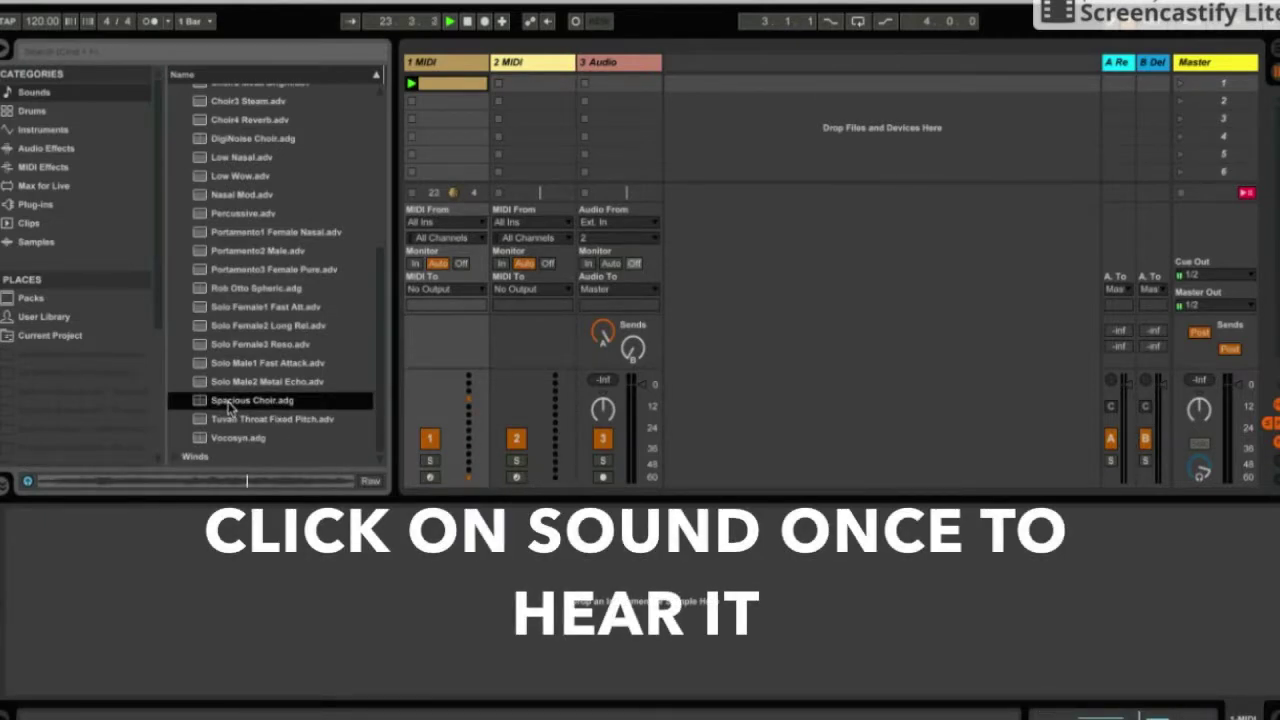
pyautogui.click(240, 344)
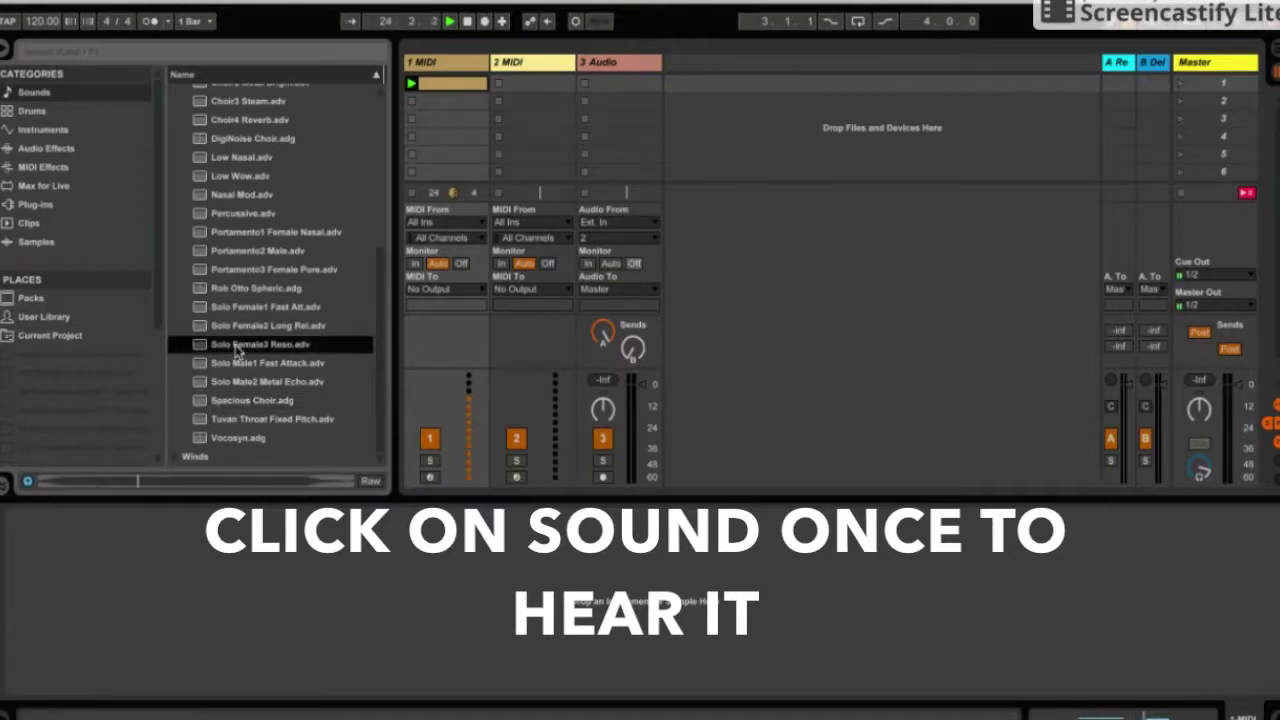
pyautogui.click(256, 325)
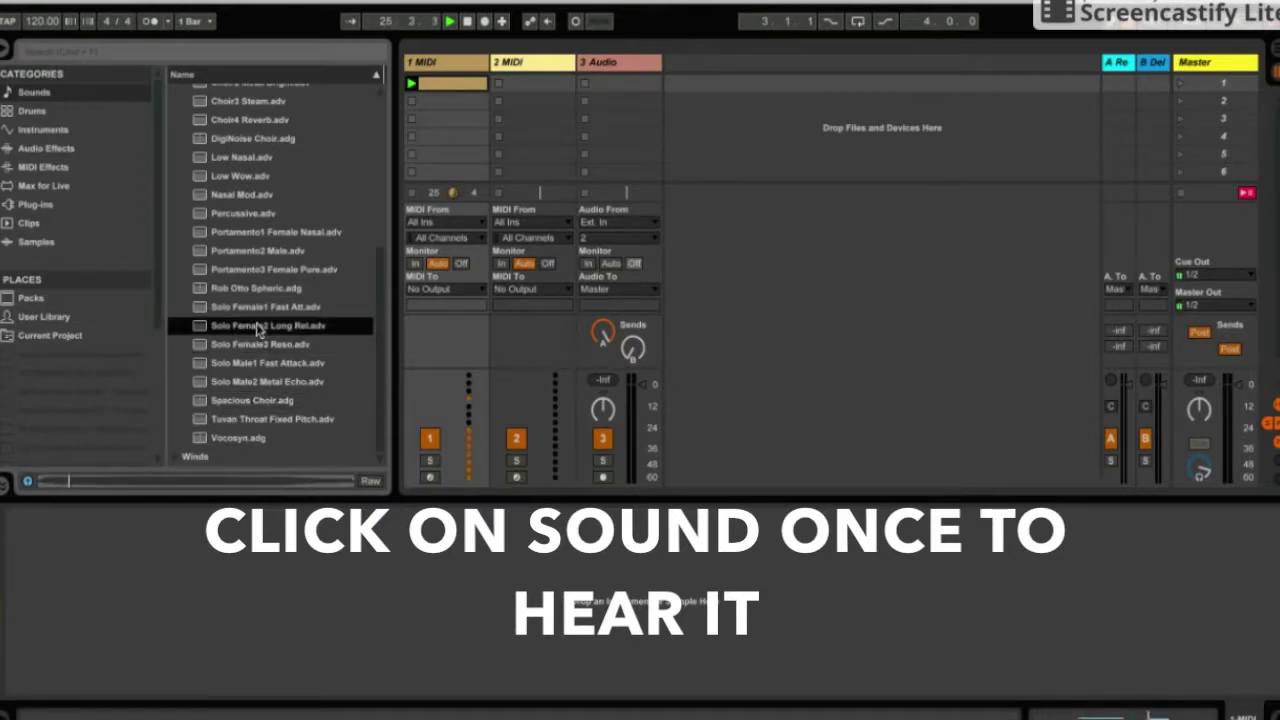
pyautogui.click(265, 309)
pyautogui.click(274, 292)
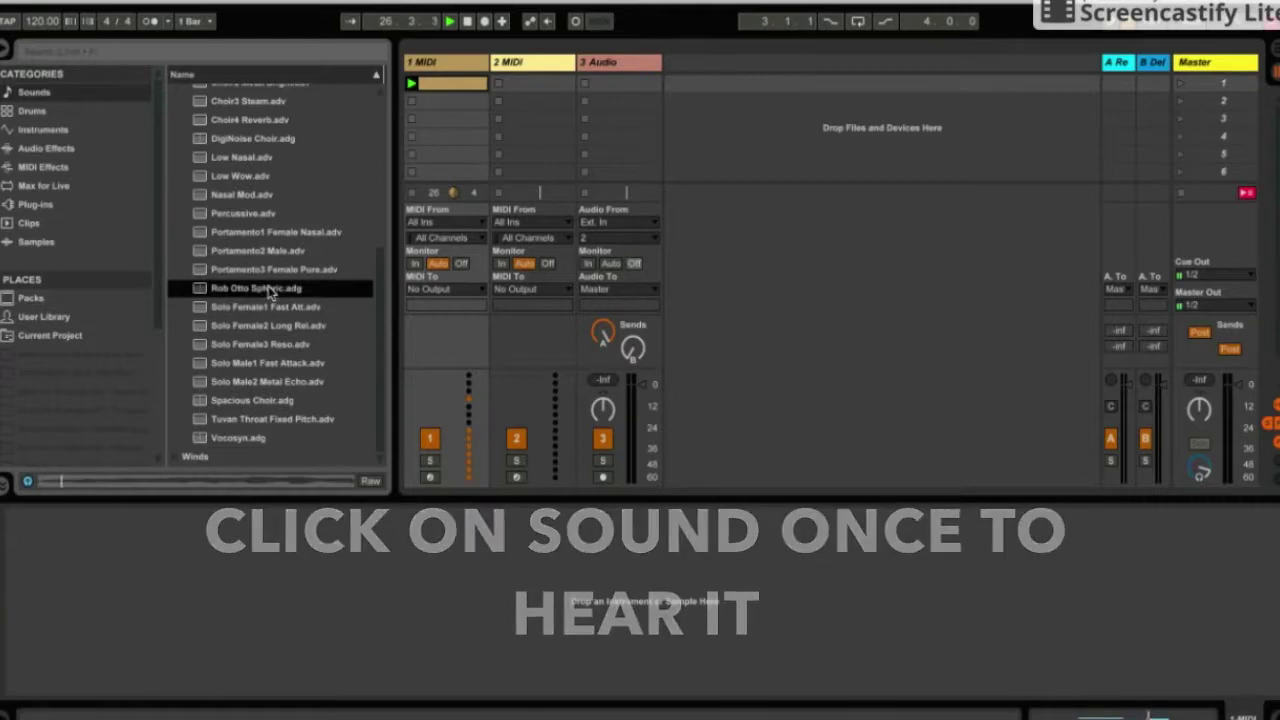
# Load the Spacious Choir preset from Voices onto the first MIDI track and arm that track for recording.
pyautogui.scroll(5, 276, 296)
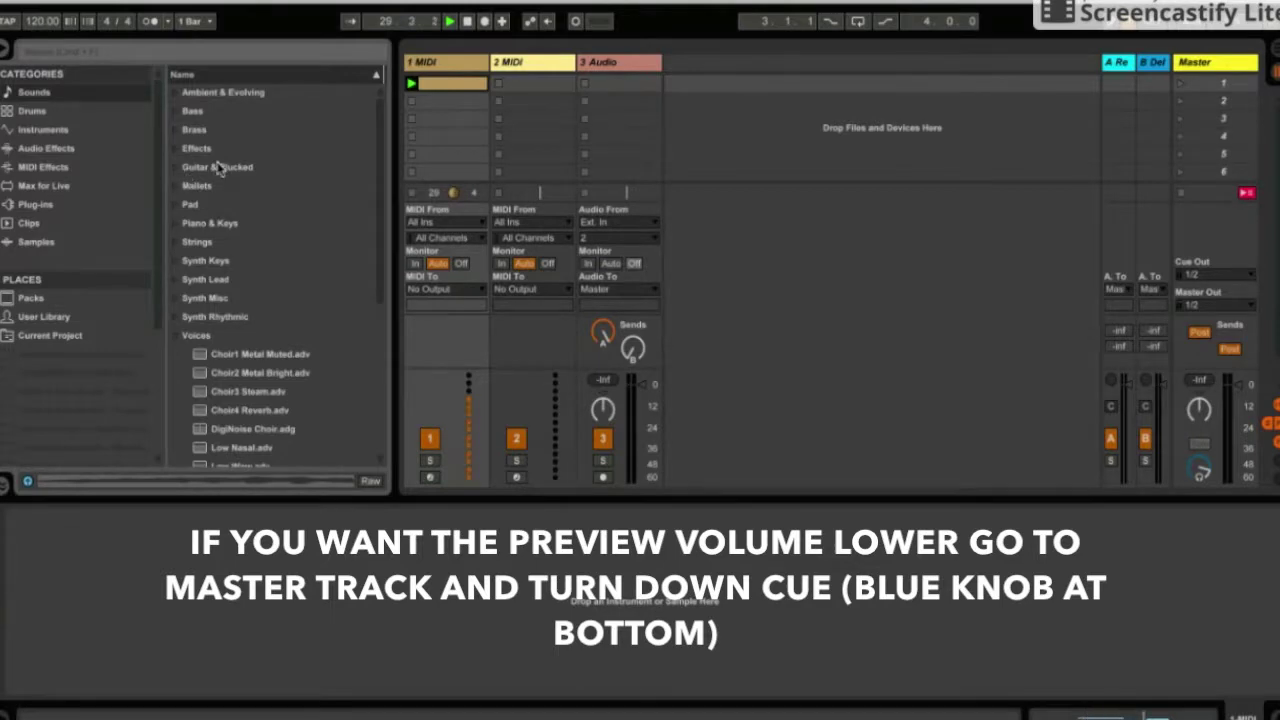
pyautogui.scroll(-5, 207, 182)
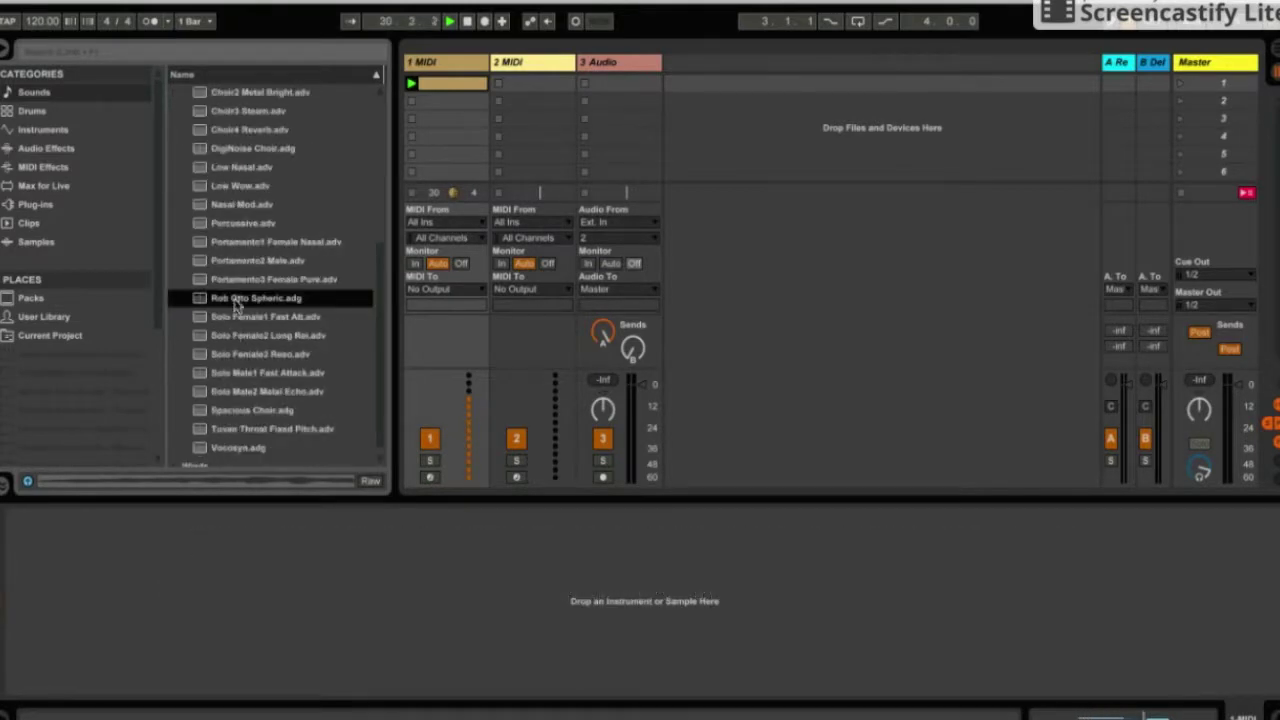
pyautogui.click(256, 412)
pyautogui.doubleClick(256, 412)
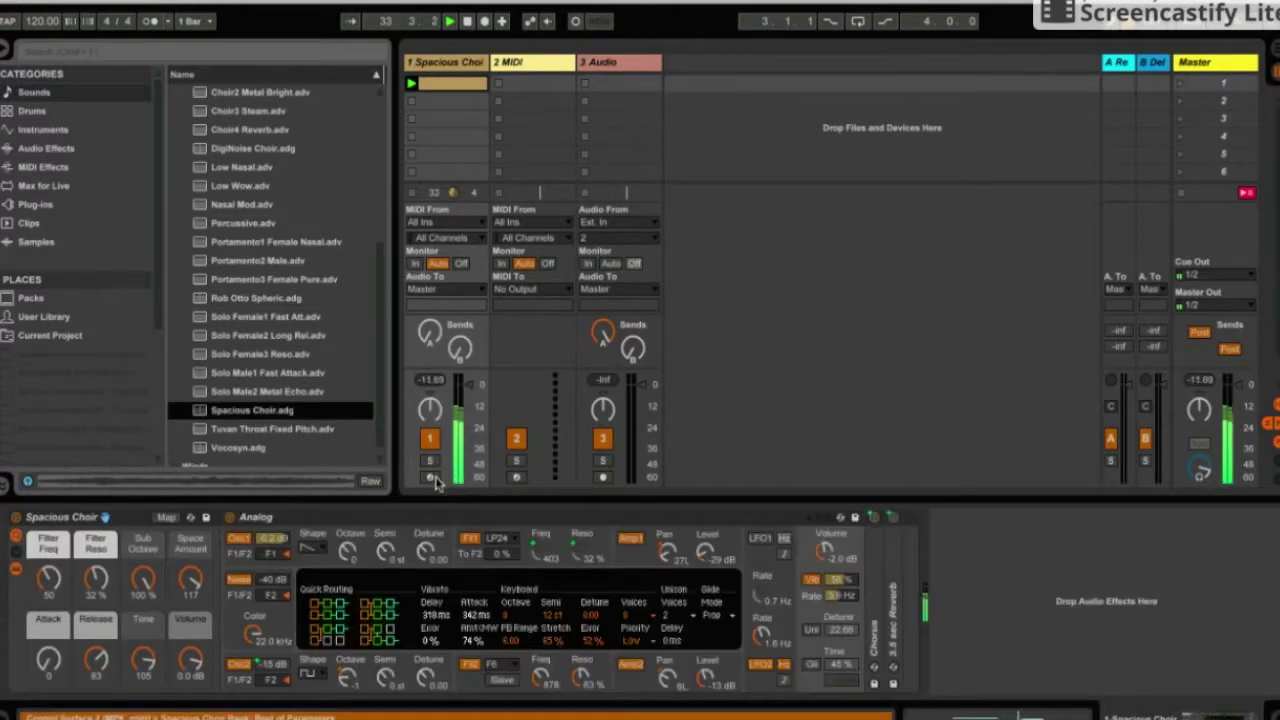
pyautogui.click(429, 477)
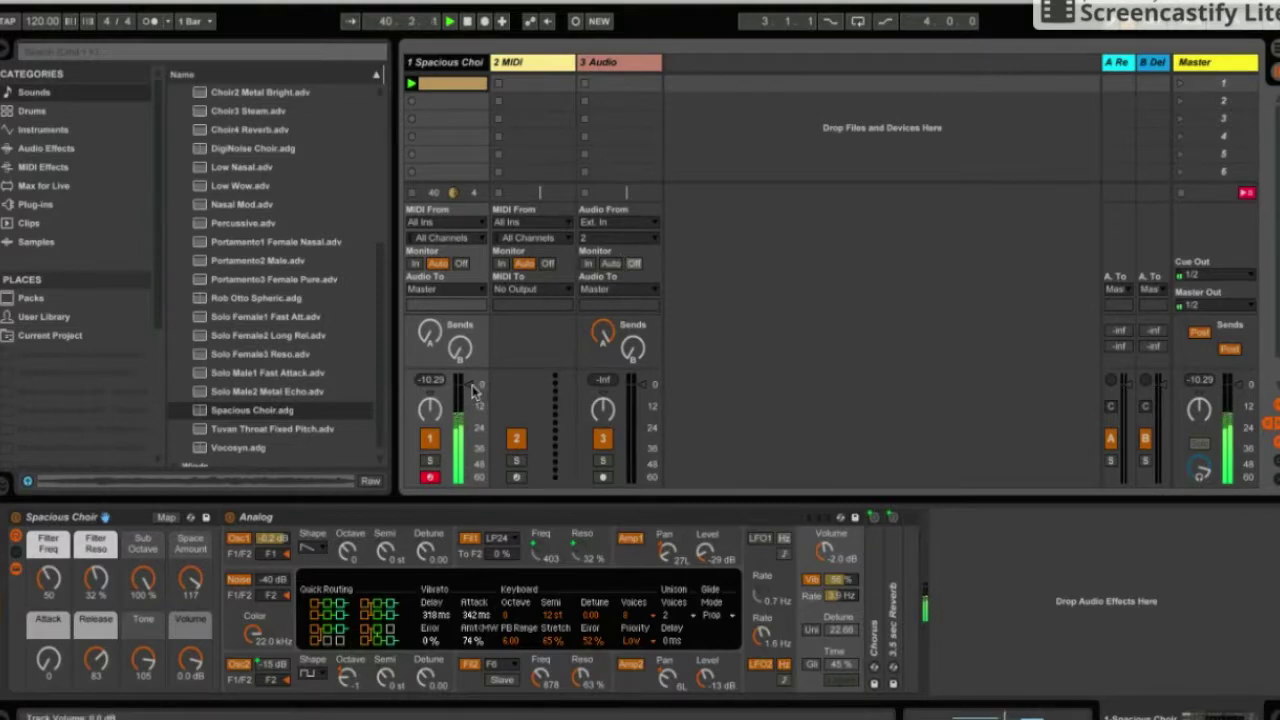
# Lower the Spacious Choir track's volume slightly, check its clip's notes and return to the instrument's controls.
pyautogui.moveTo(474, 388); pyautogui.dragTo(466, 390)
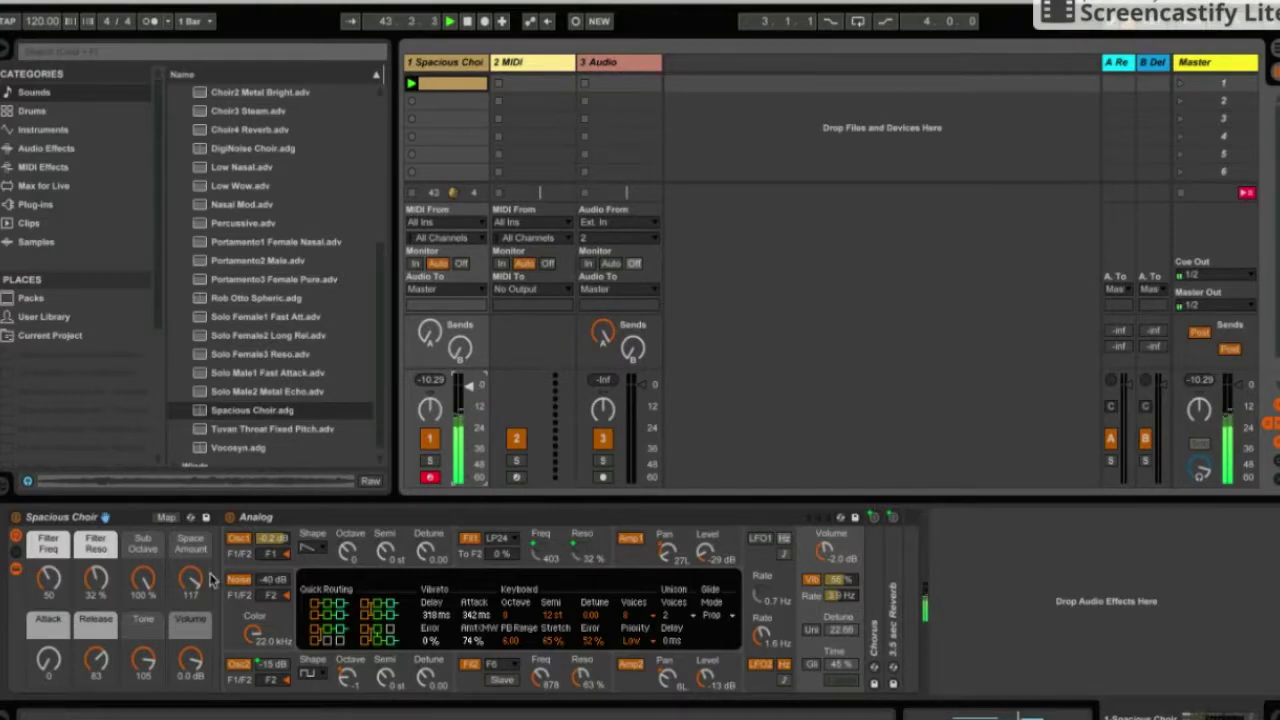
pyautogui.click(457, 61)
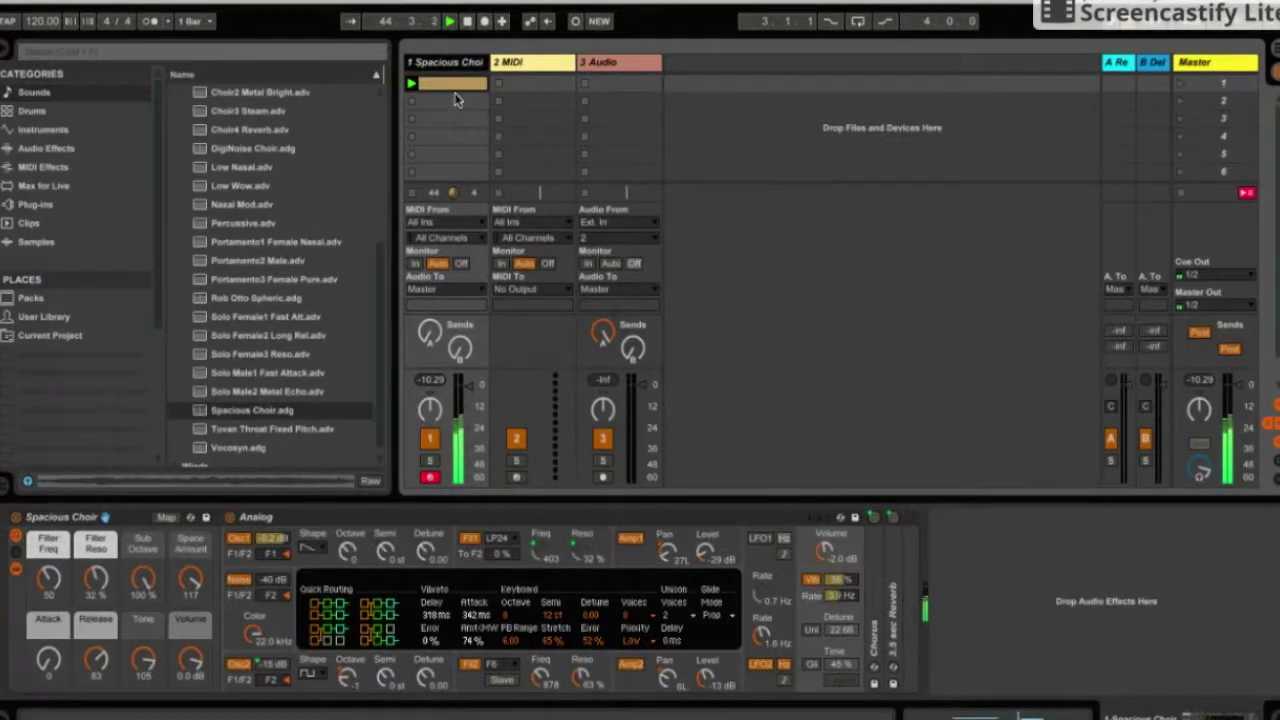
pyautogui.click(450, 84)
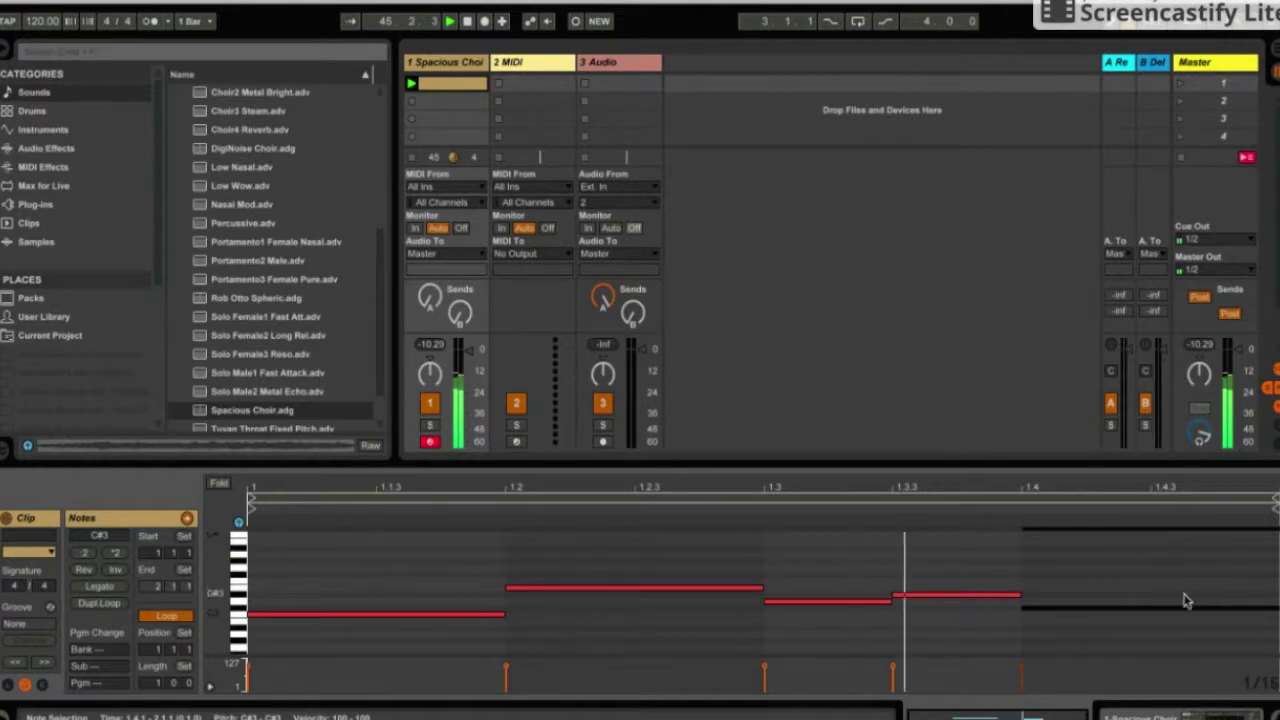
pyautogui.click(446, 64)
pyautogui.click(446, 64)
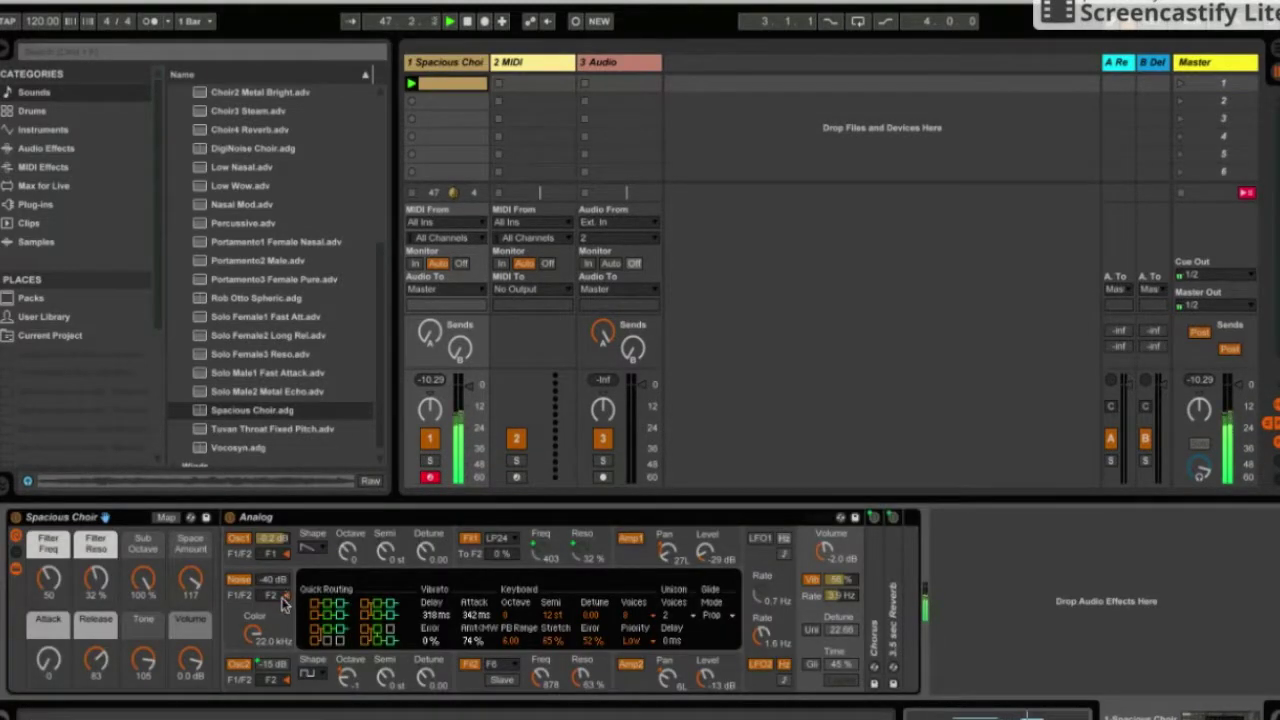
# Set the Spacious Choir macros to Space Amount 21, Sub Octave 31 %, Filter Reso 6 % and Filter Freq 44.
pyautogui.click(191, 580)
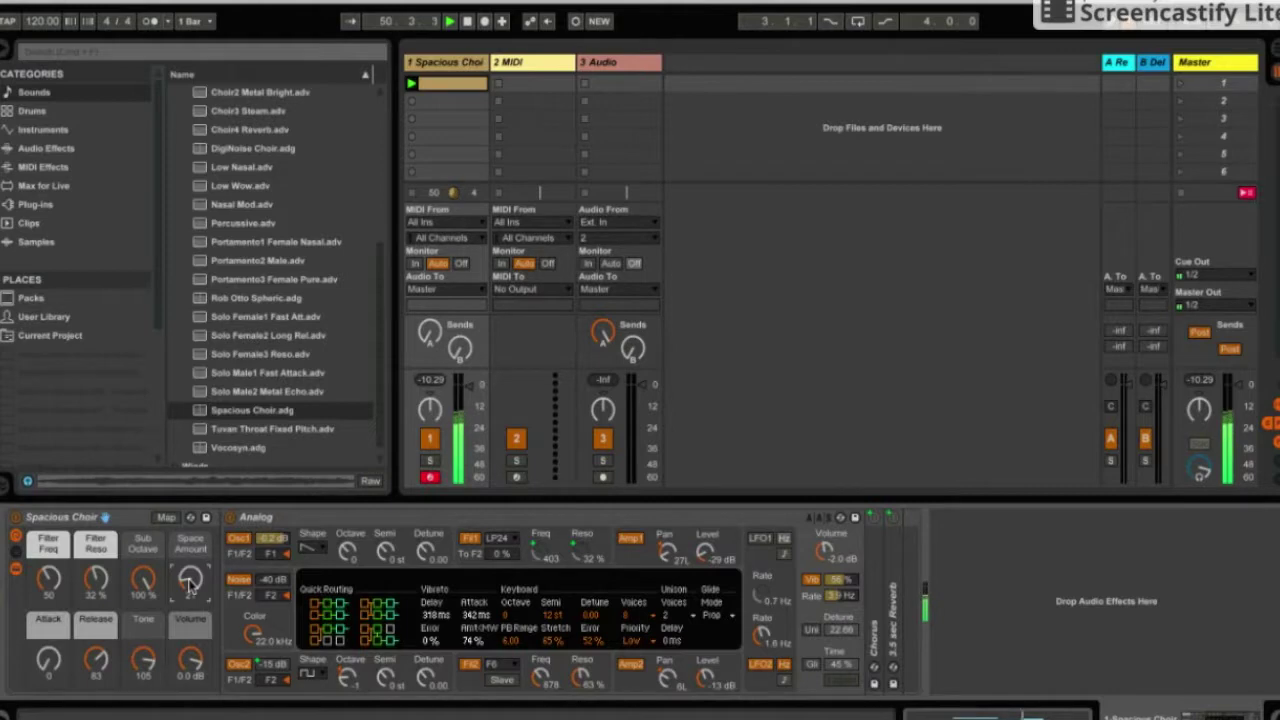
pyautogui.moveTo(147, 575); pyautogui.dragTo(141, 585)
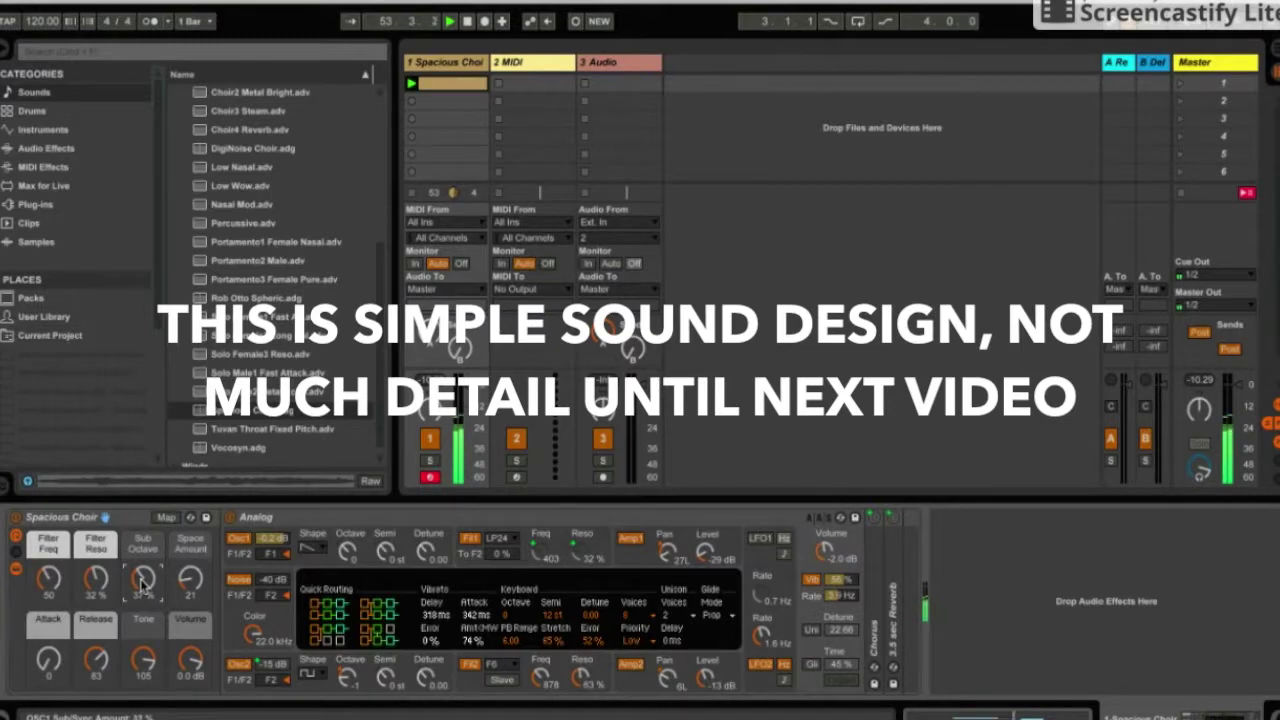
pyautogui.moveTo(96, 579); pyautogui.dragTo(102, 585)
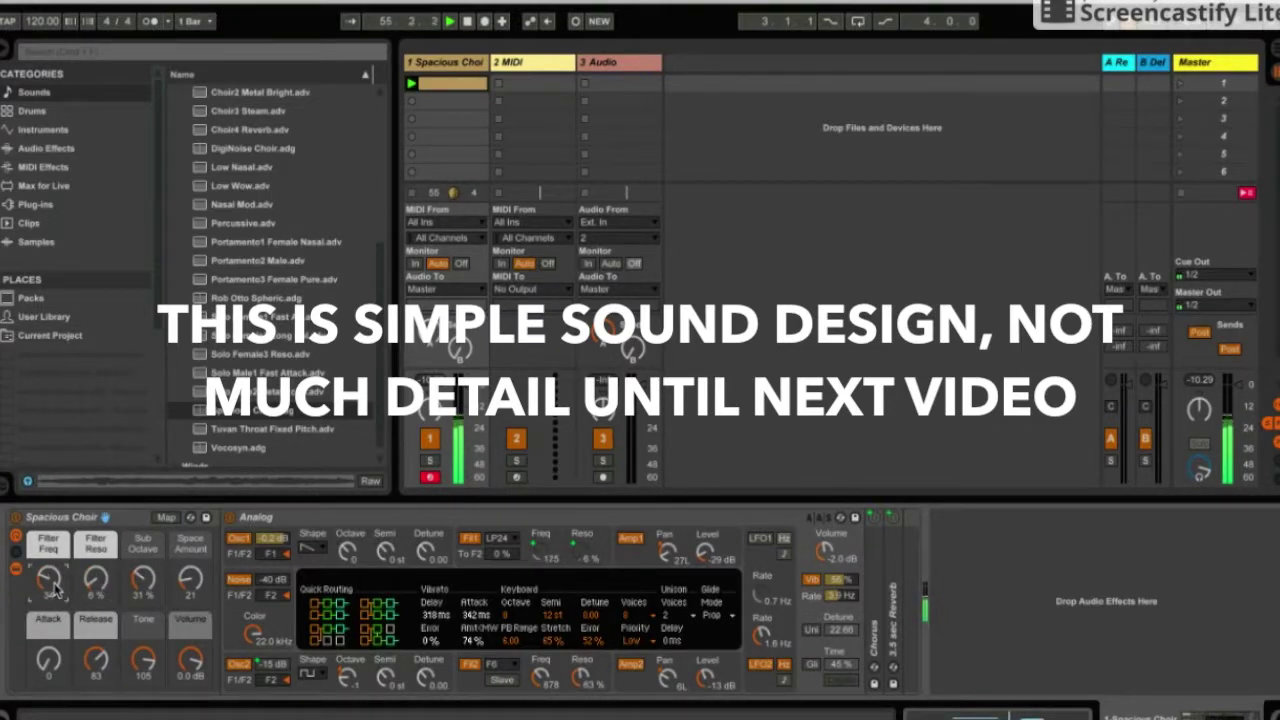
# Set the Spacious Choir macros to Tone 125, Release 38 and Sub Octave 75 %.
pyautogui.moveTo(142, 676); pyautogui.dragTo(140, 678)
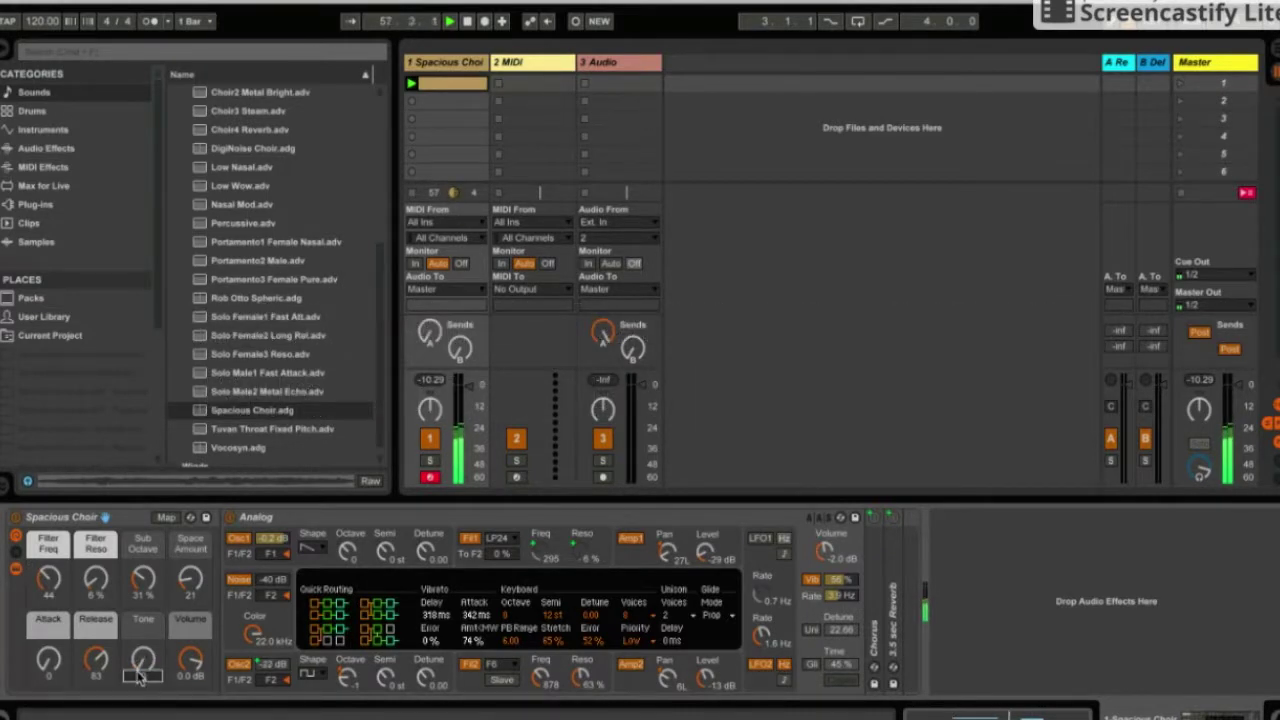
pyautogui.moveTo(140, 678); pyautogui.dragTo(142, 678)
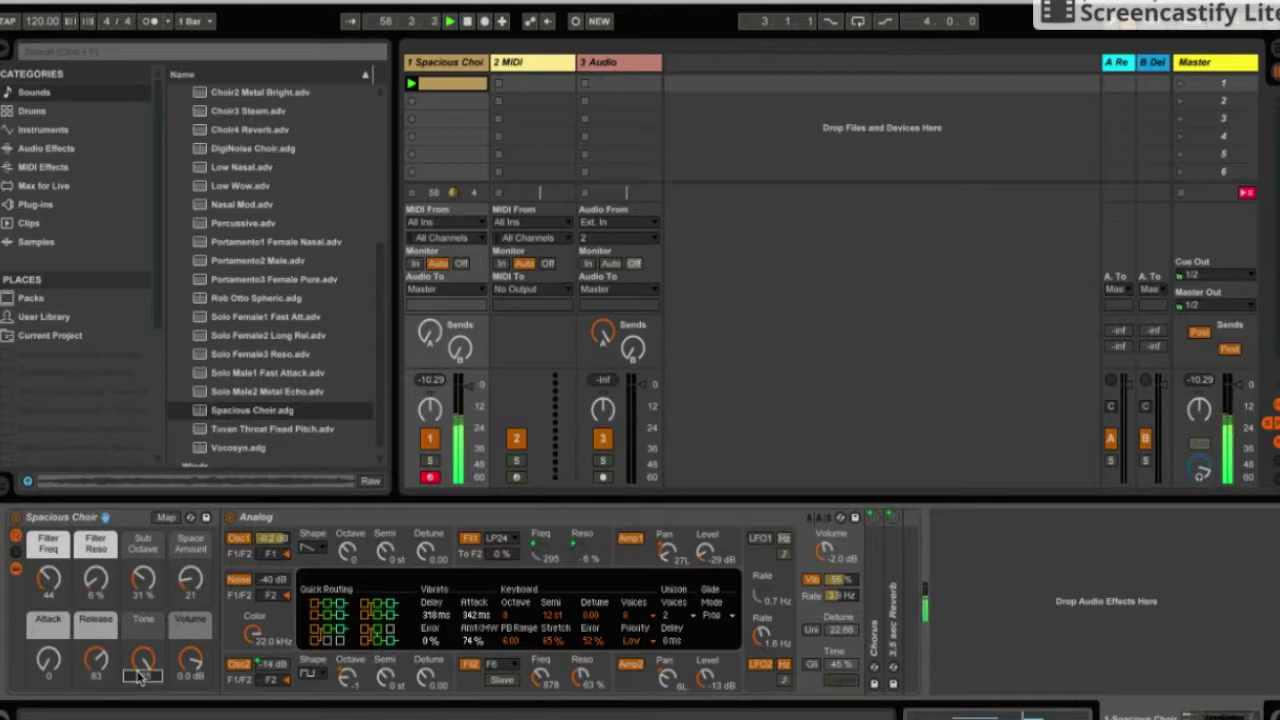
pyautogui.click(105, 678)
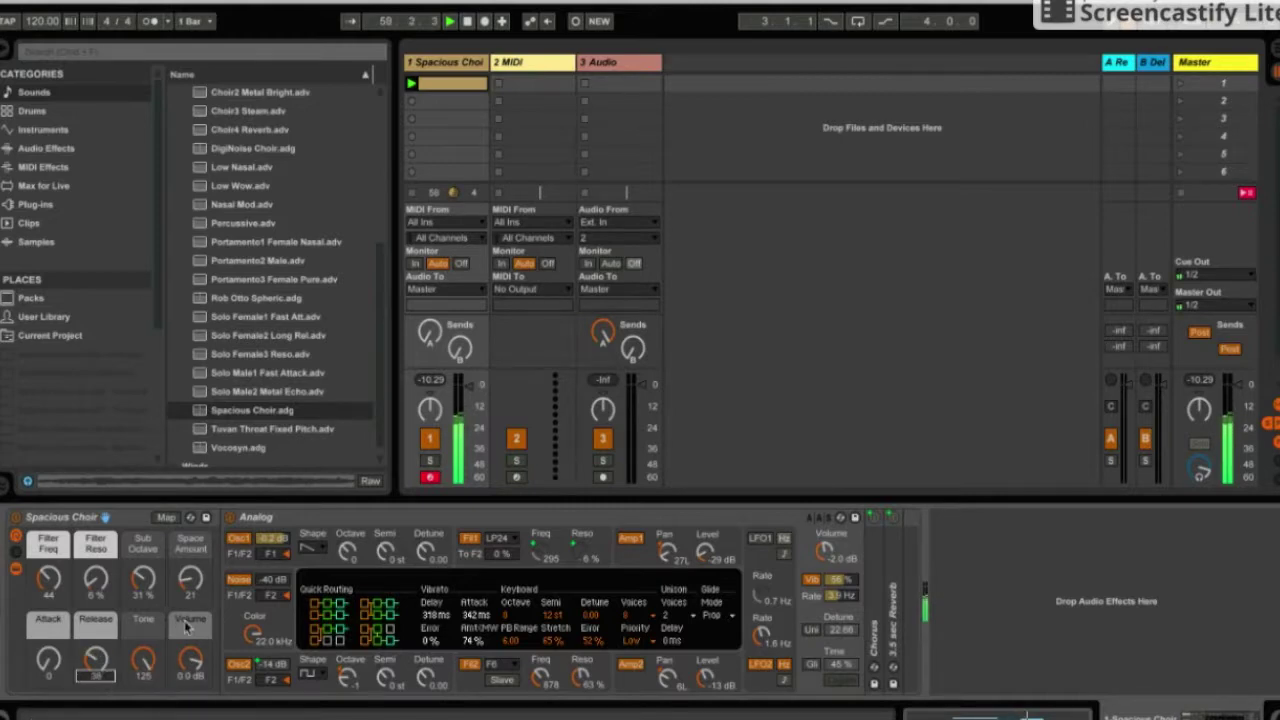
pyautogui.click(152, 590)
pyautogui.moveTo(152, 590); pyautogui.dragTo(152, 590)
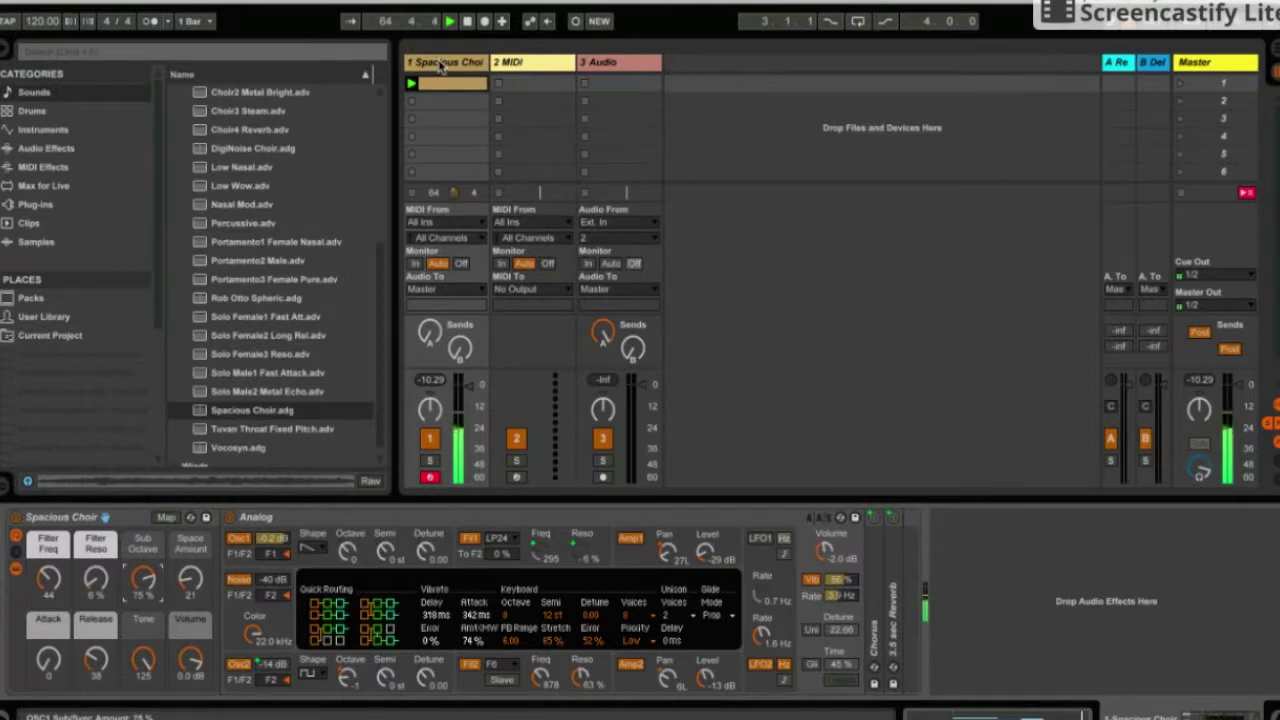
# Arm the 2 MIDI track for recording and load the KURTISY Trap kit from the Drums category onto it.
pyautogui.click(530, 63)
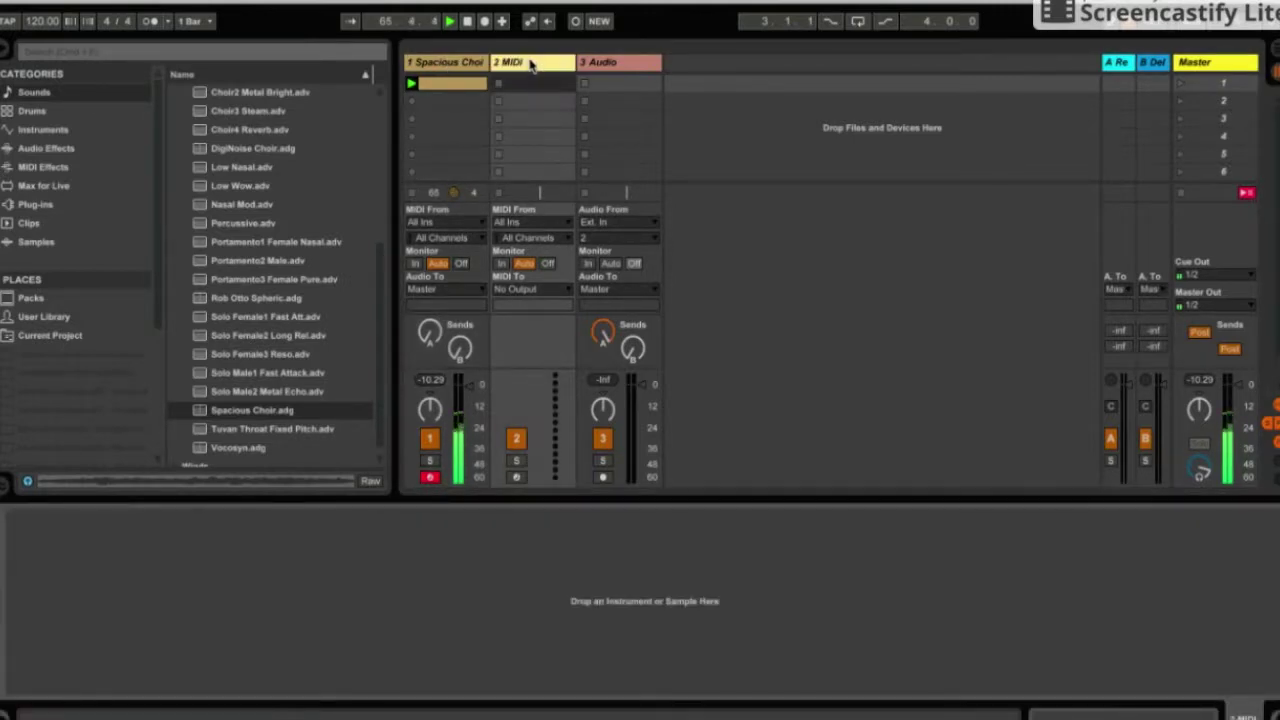
pyautogui.click(52, 113)
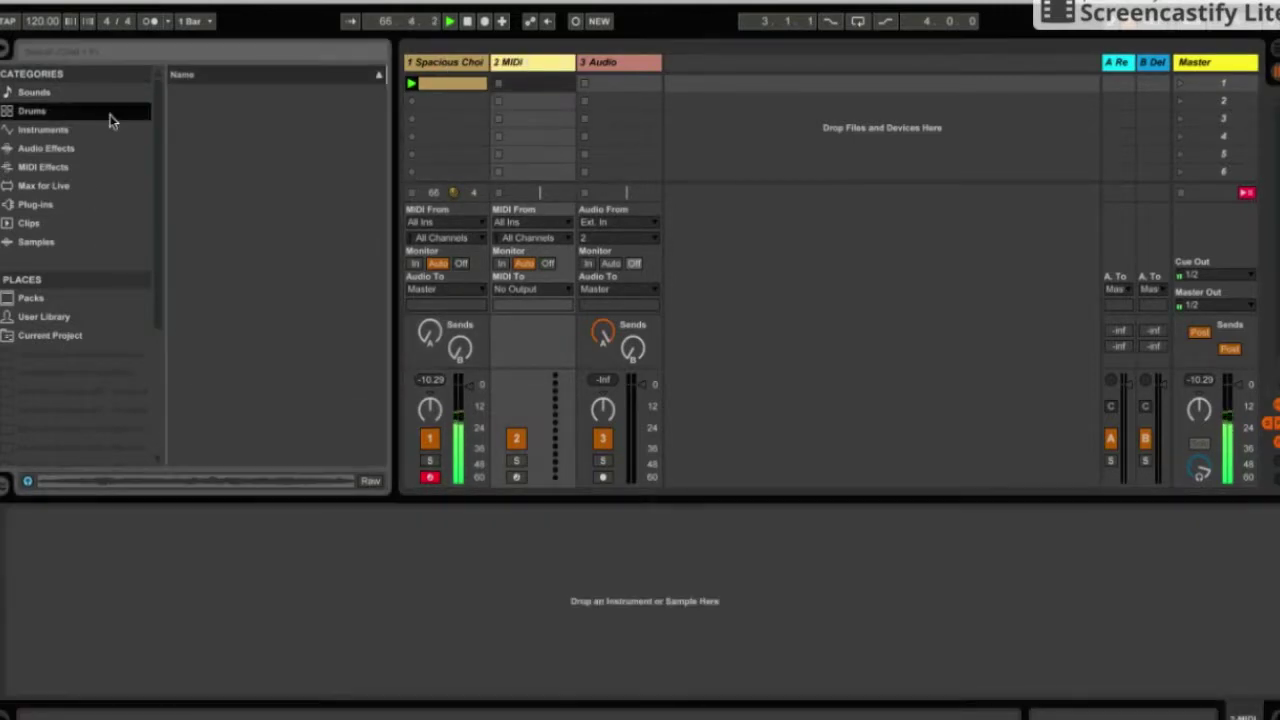
pyautogui.scroll(-5, 212, 160)
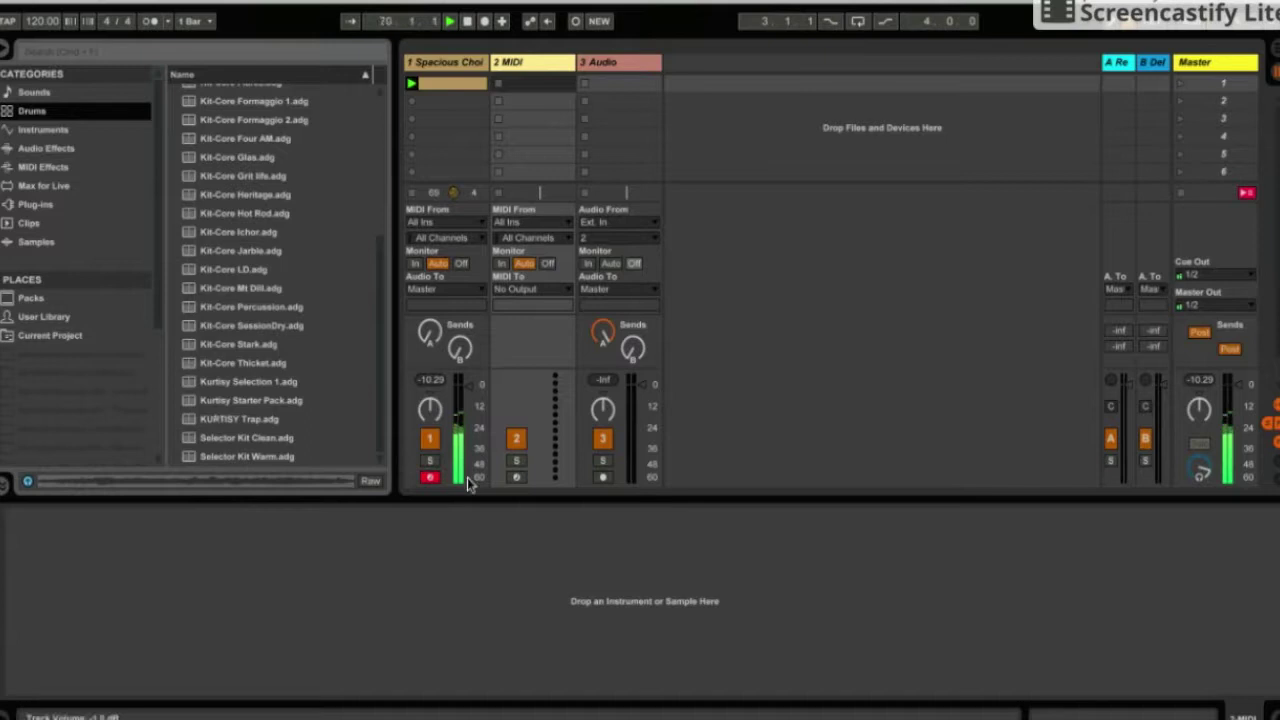
pyautogui.click(516, 477)
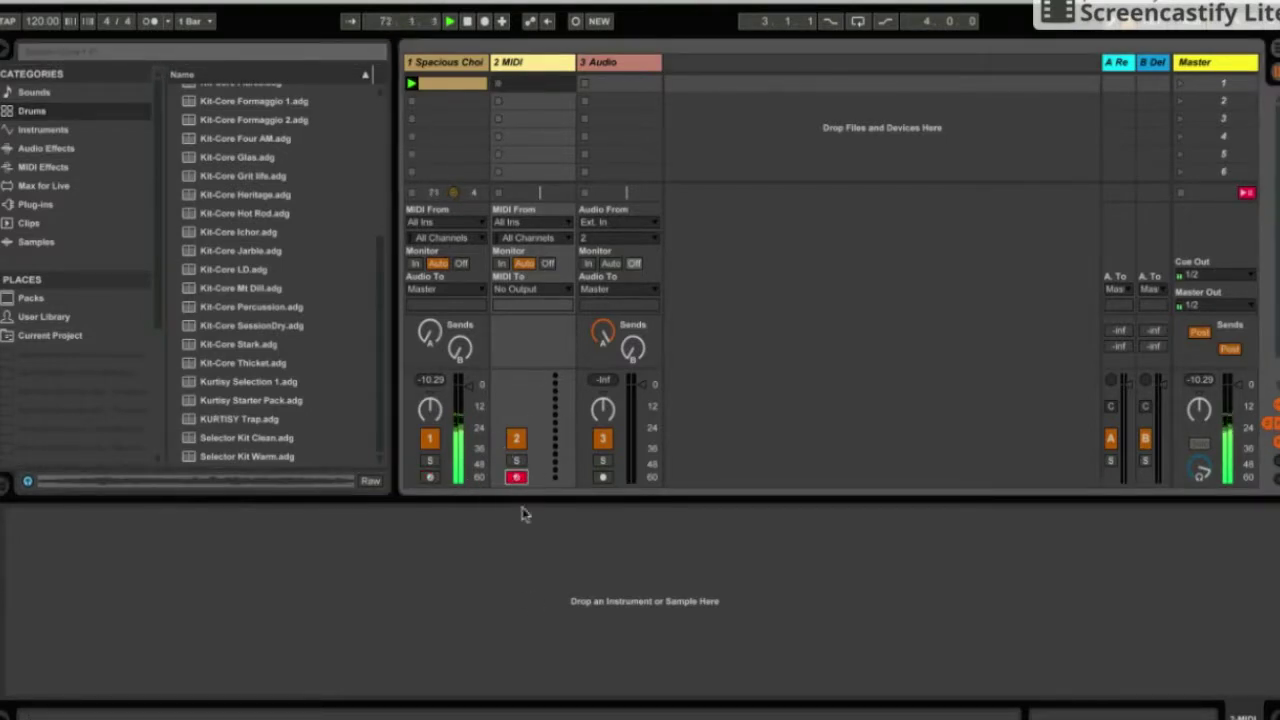
pyautogui.click(252, 419)
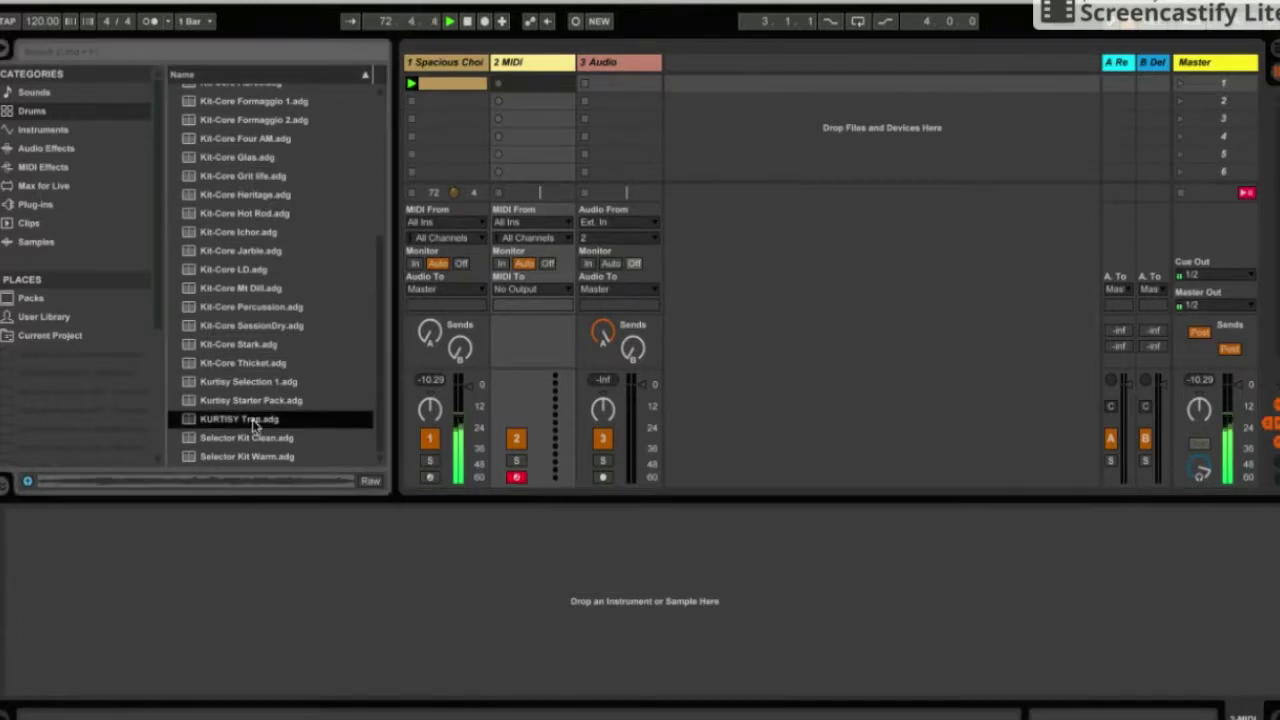
pyautogui.moveTo(252, 419); pyautogui.dragTo(538, 593)
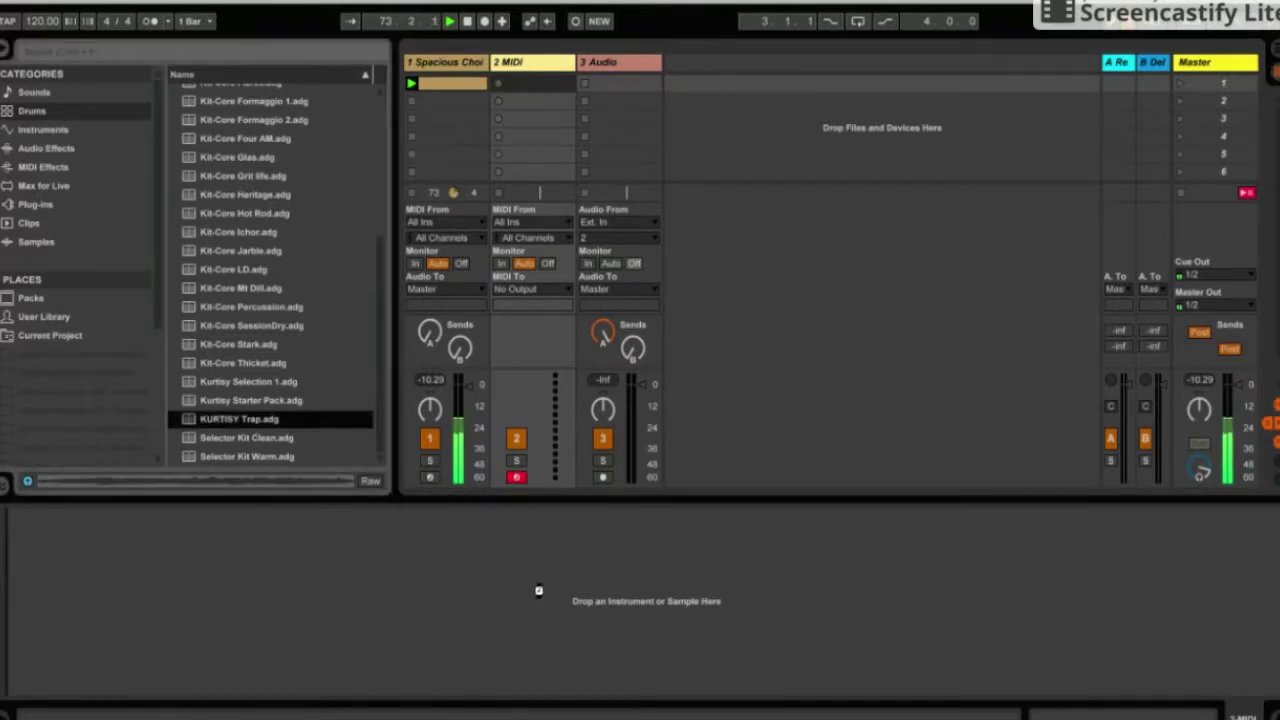
# Audition several pads of the KURTISY Trap kit, including Bass9, and look back over the list of drum kits.
pyautogui.click(121, 602)
pyautogui.click(171, 602)
pyautogui.click(222, 602)
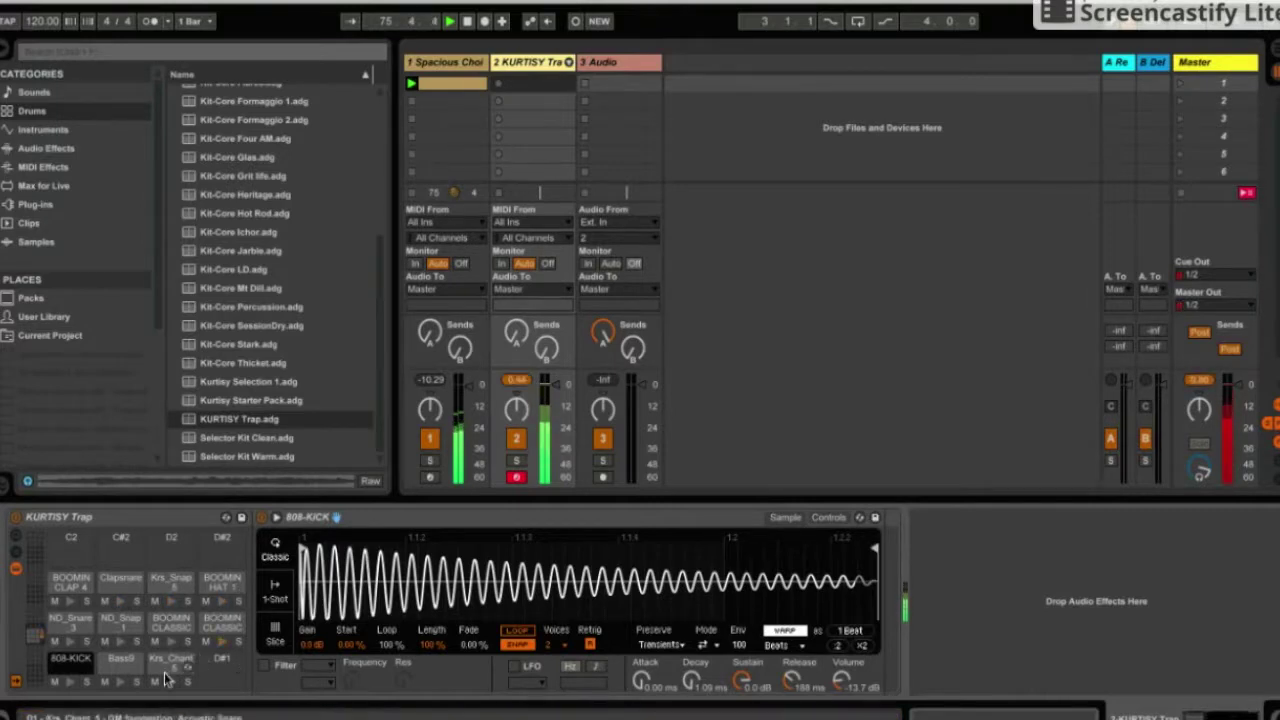
pyautogui.click(120, 682)
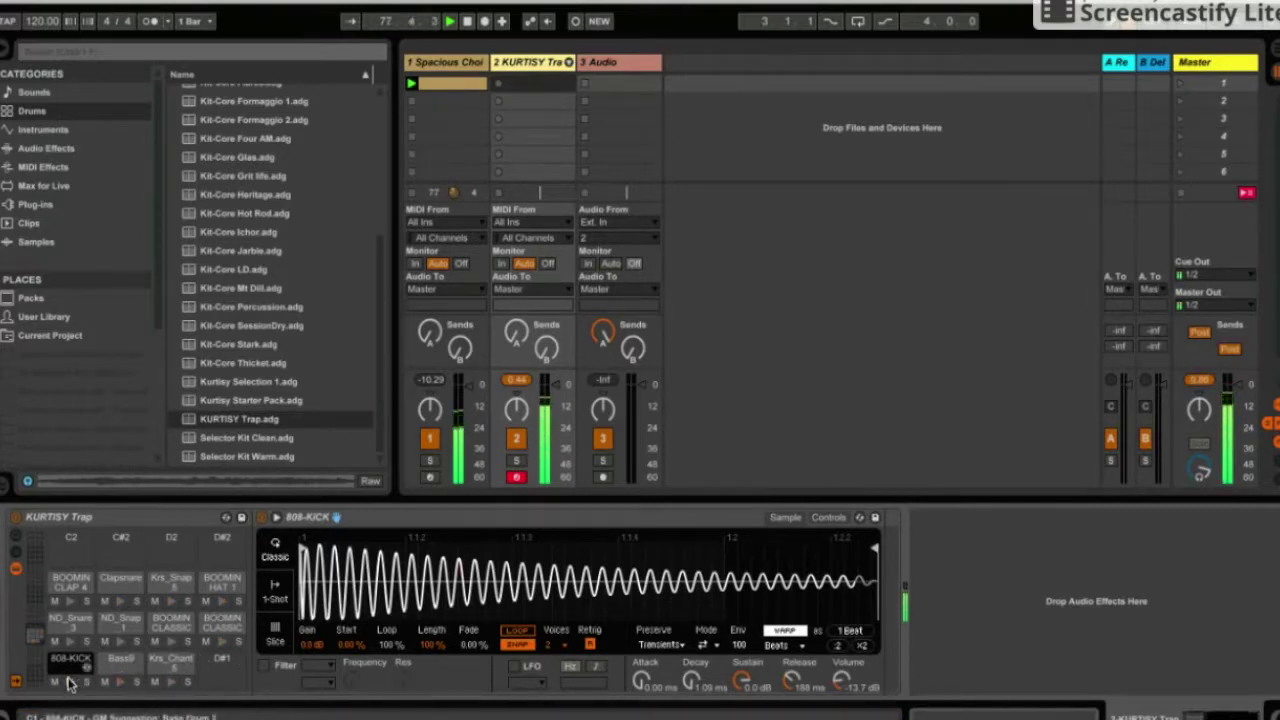
pyautogui.scroll(5, 262, 243)
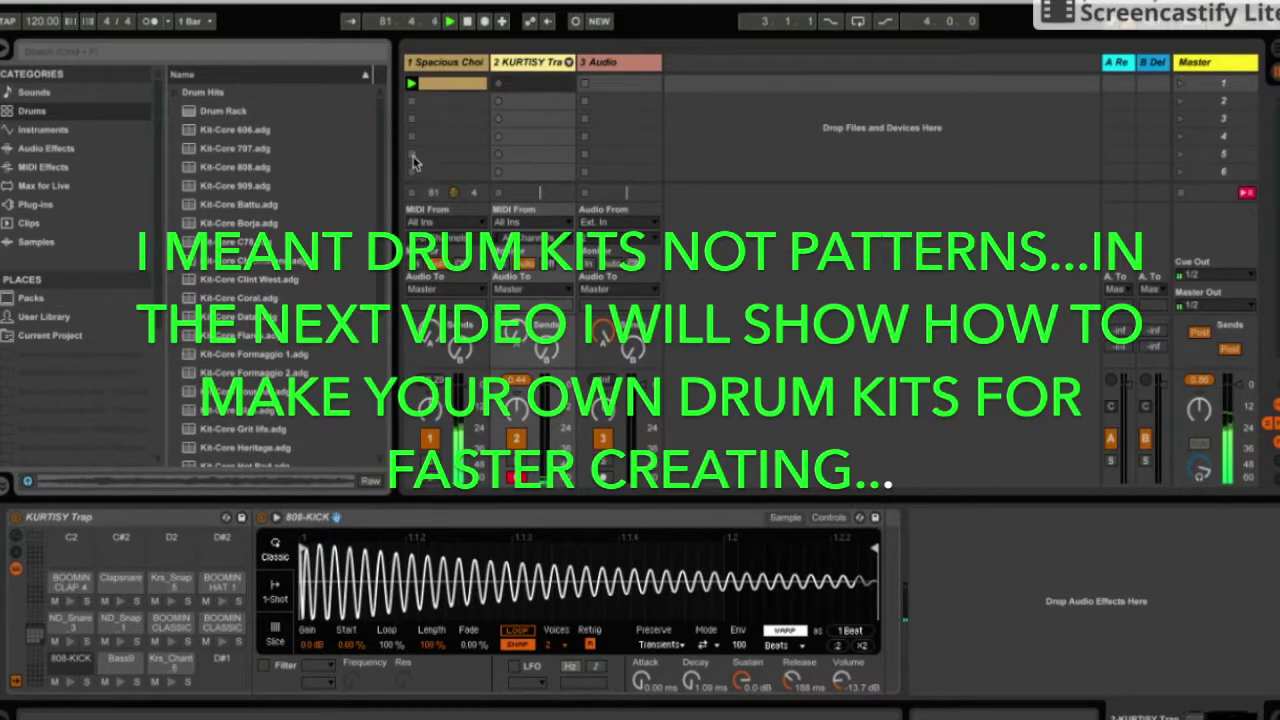
# Create a clip in the KURTISY Trap track's first slot with a long 808-KICK at beat 1 and BOOMIN CLASSIC TRAP notes at 1.2 and 1.3.
pyautogui.doubleClick(522, 85)
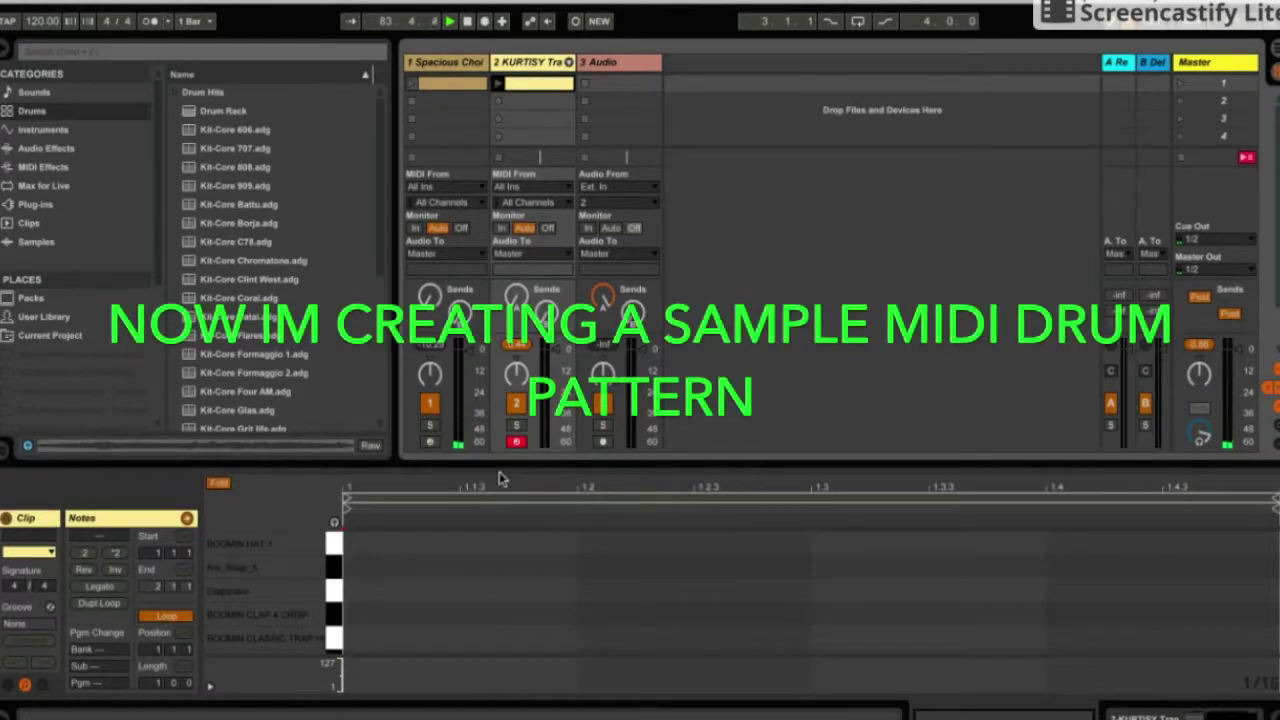
pyautogui.moveTo(500, 477); pyautogui.dragTo(500, 300)
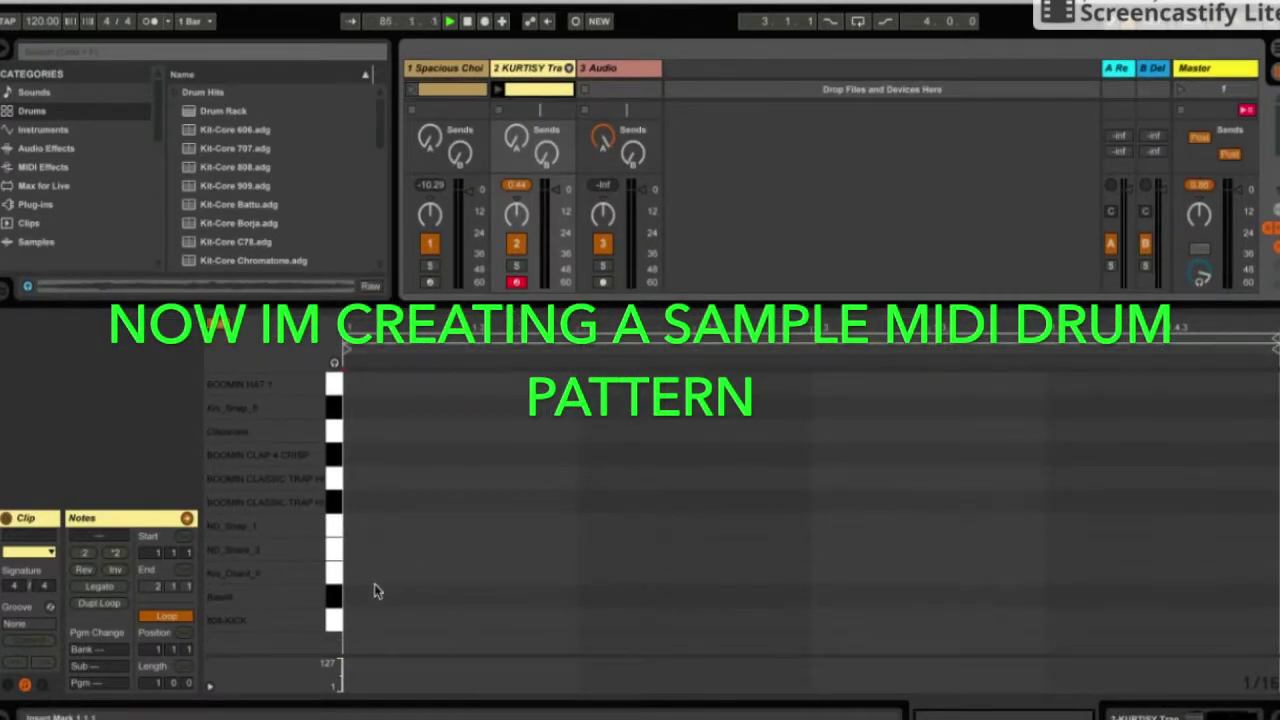
pyautogui.doubleClick(381, 621)
pyautogui.moveTo(398, 621); pyautogui.dragTo(518, 621)
pyautogui.doubleClick(585, 499)
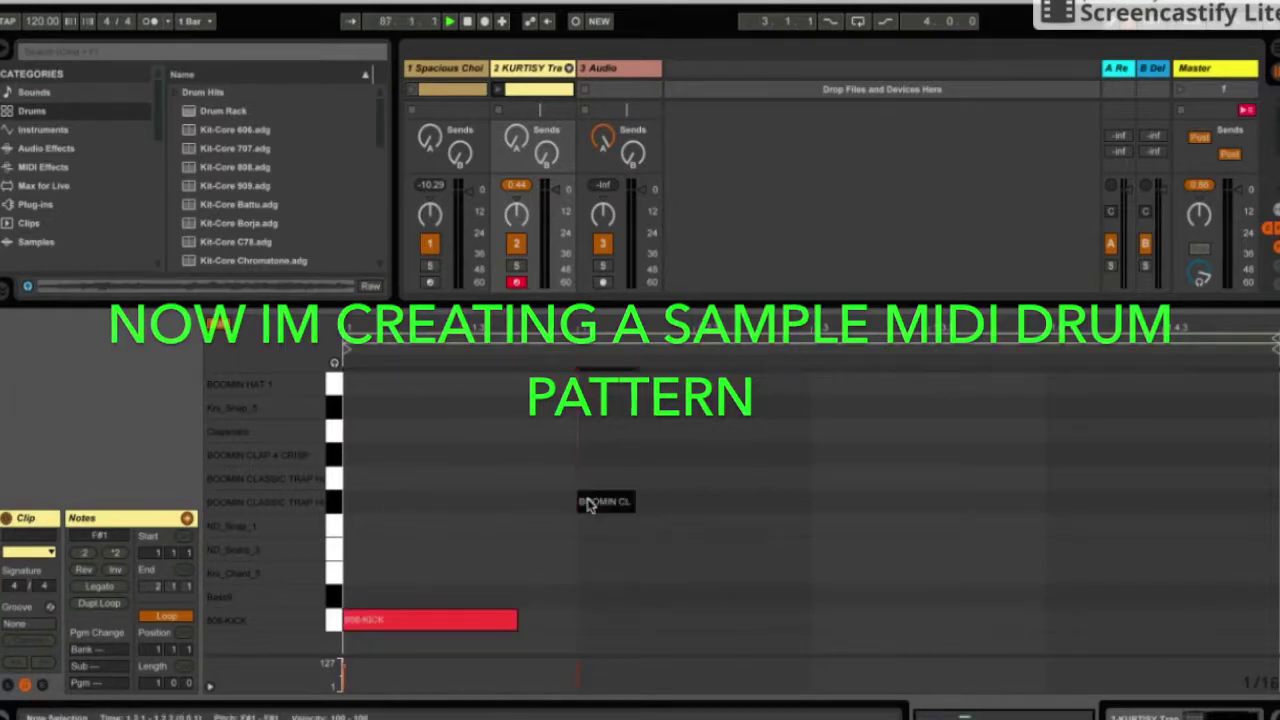
pyautogui.doubleClick(827, 477)
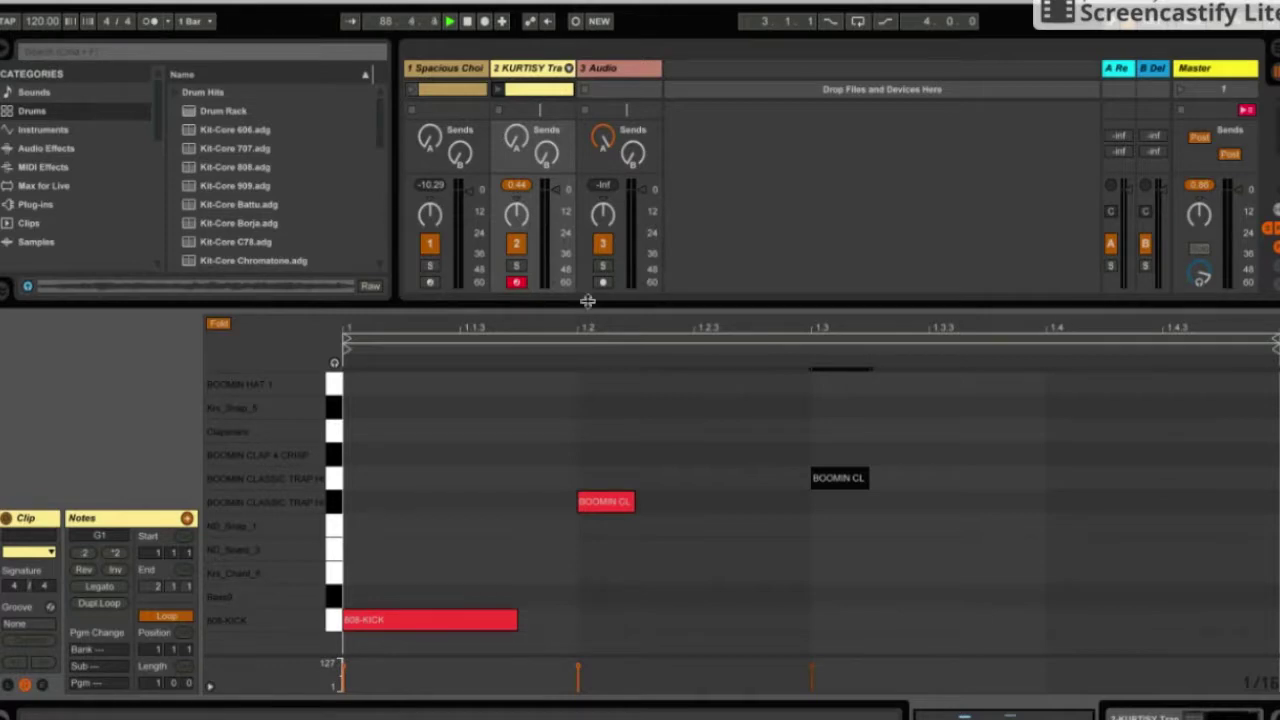
# Add four BOOMIN HAT 1 notes to the drum clip at 1.1.3, 1.2.3, 1.3.3 and 1.4.3.
pyautogui.doubleClick(482, 383)
pyautogui.doubleClick(744, 383)
pyautogui.doubleClick(945, 383)
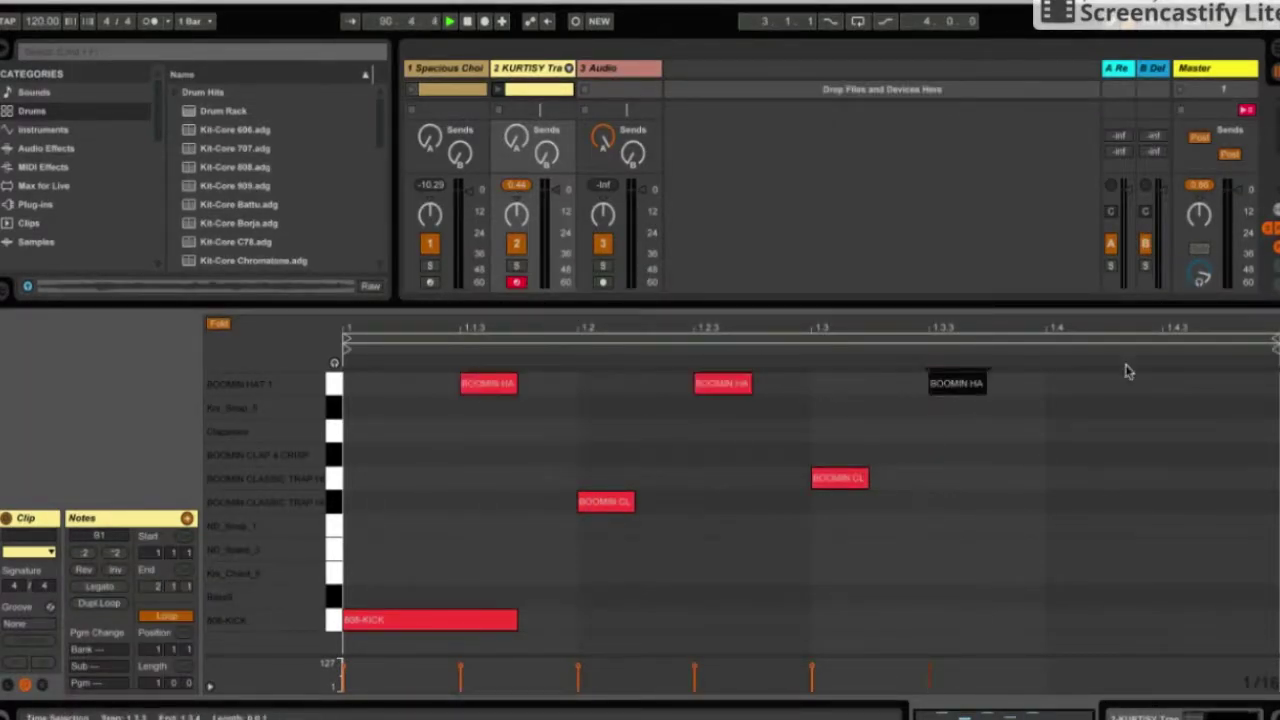
pyautogui.doubleClick(1195, 386)
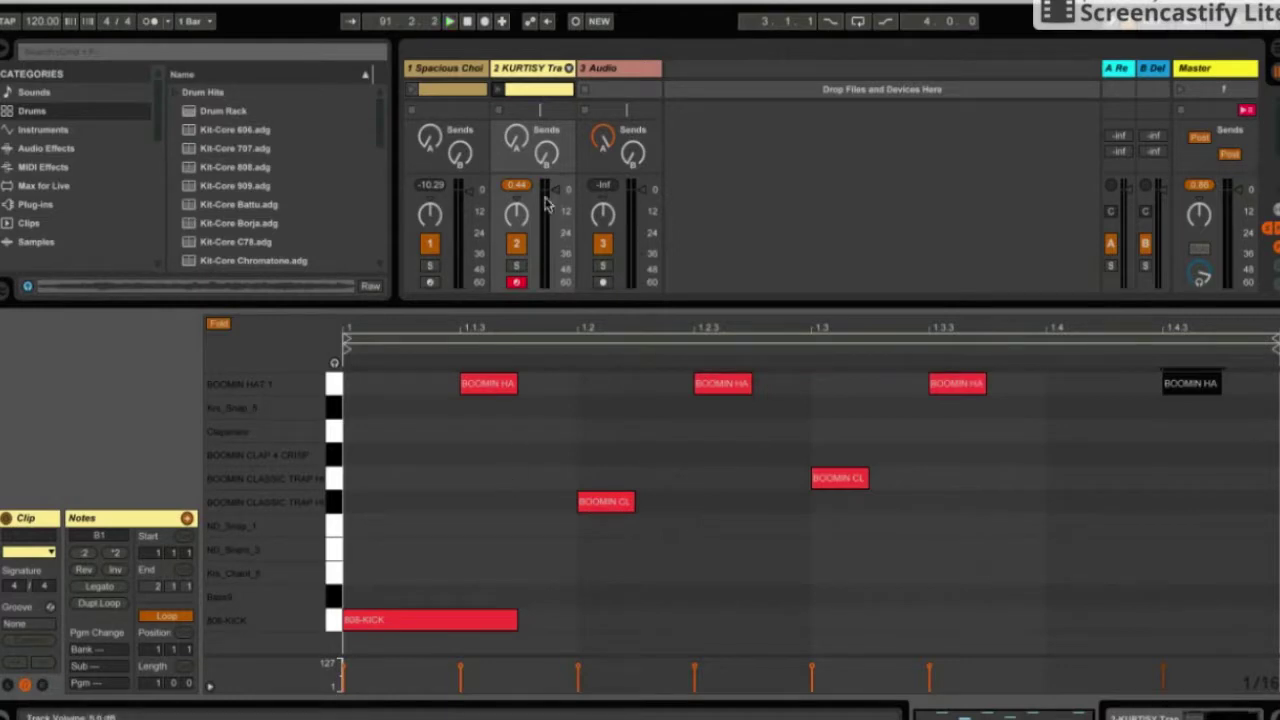
# Show the KURTISY Trap track's devices, then reopen its drum clip and launch it.
pyautogui.moveTo(539, 302); pyautogui.dragTo(536, 266)
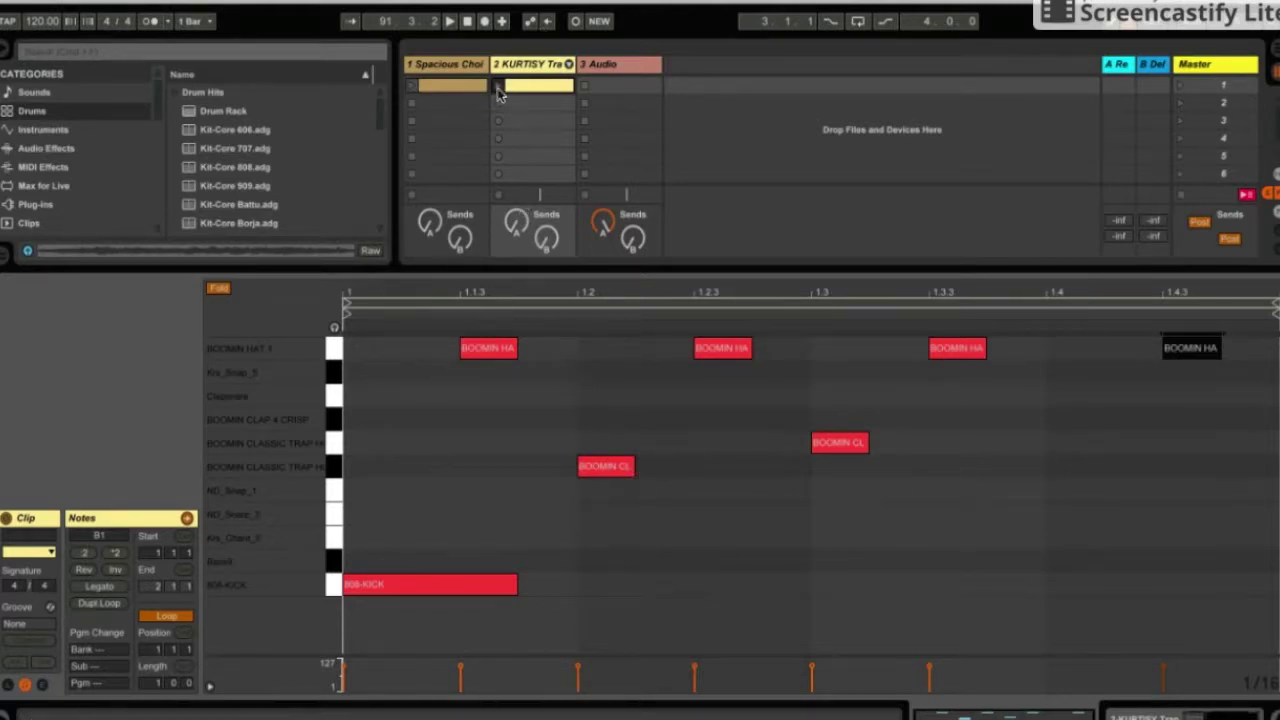
pyautogui.click(535, 66)
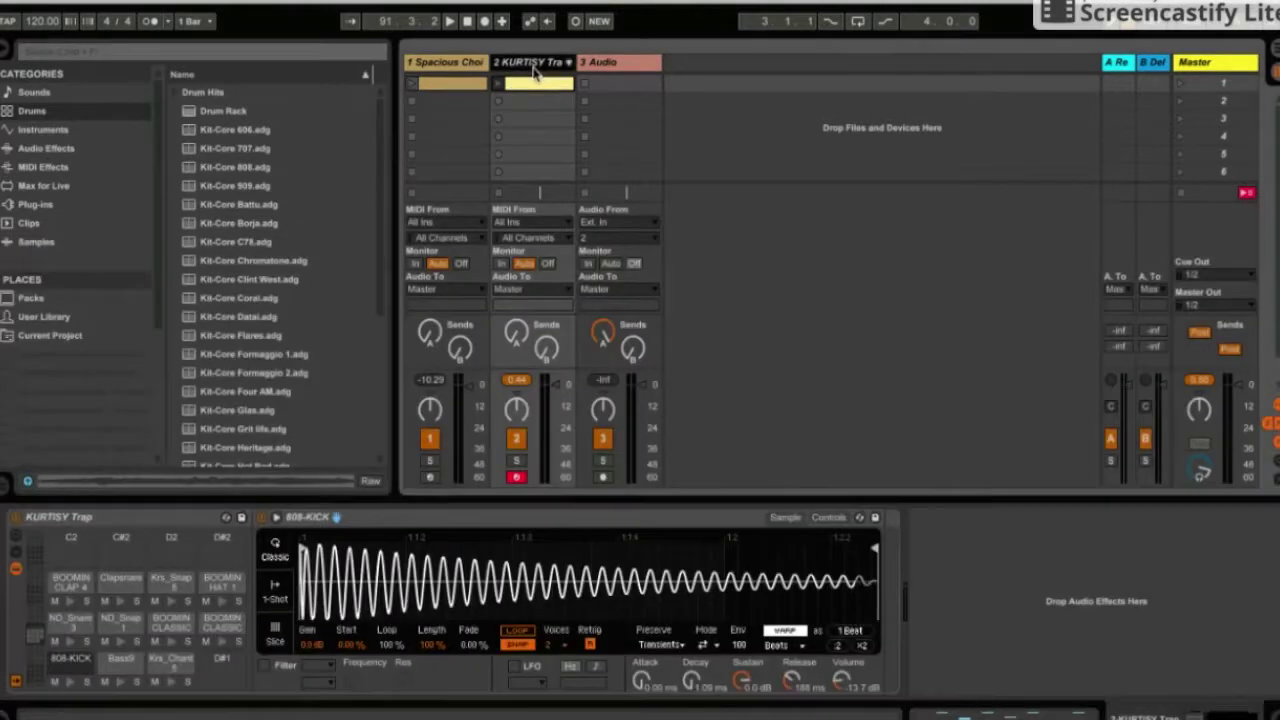
pyautogui.click(535, 85)
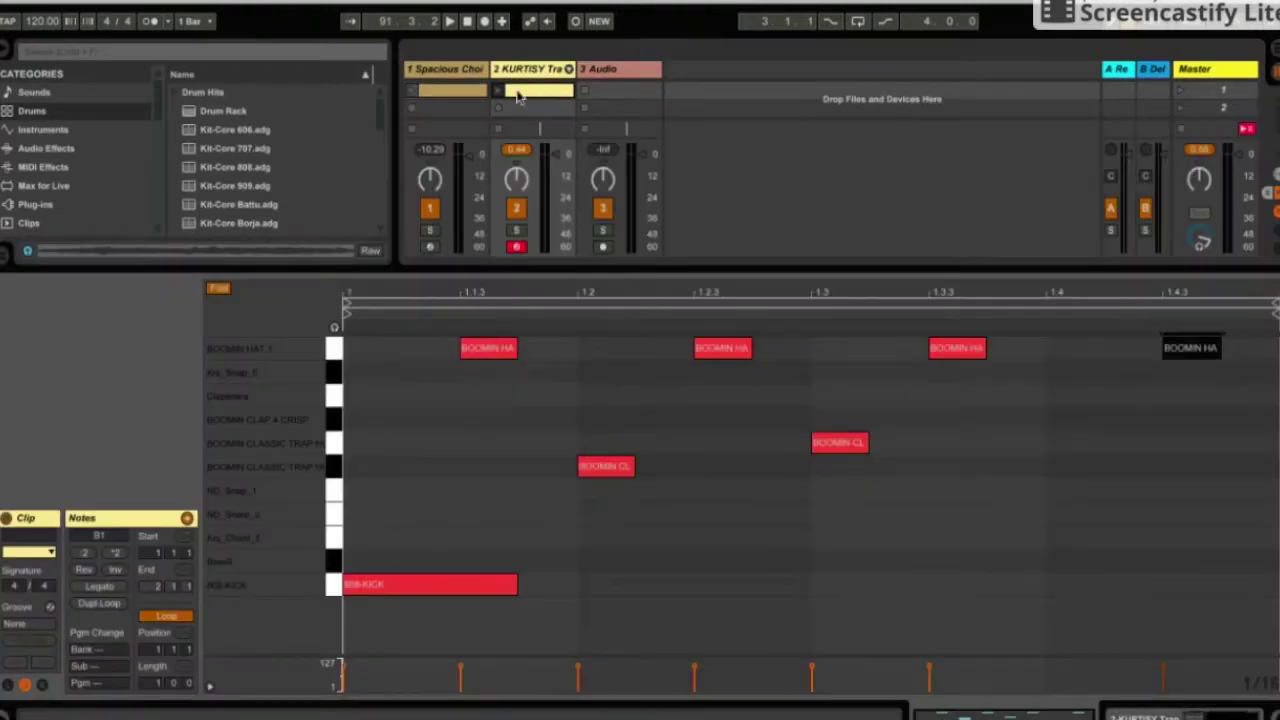
pyautogui.moveTo(552, 270); pyautogui.dragTo(560, 450)
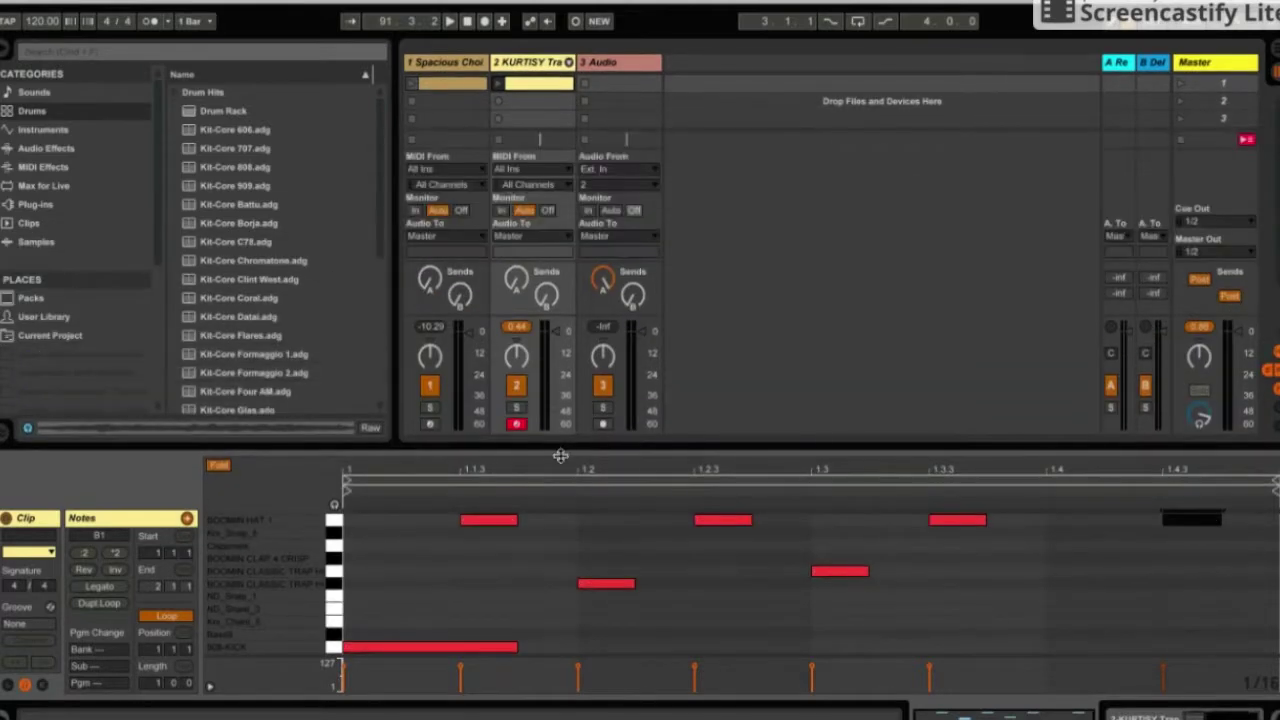
pyautogui.click(498, 86)
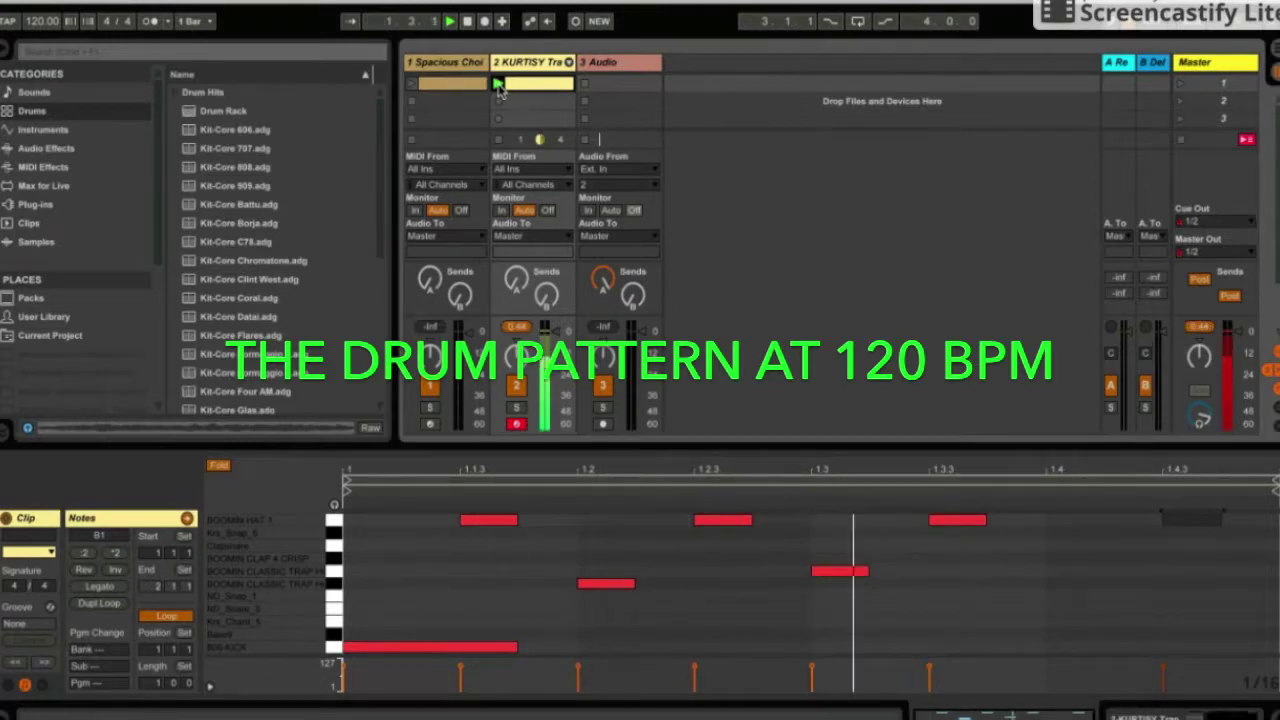
# Rework the drum clip: remove the note at 1.2, add Bass9 at 1.4, and stack BOOMIN CLASSIC TRAP, BOOMIN CLAP 4 CRISP and ND_Snap_1 at 1.3.
pyautogui.doubleClick(606, 583)
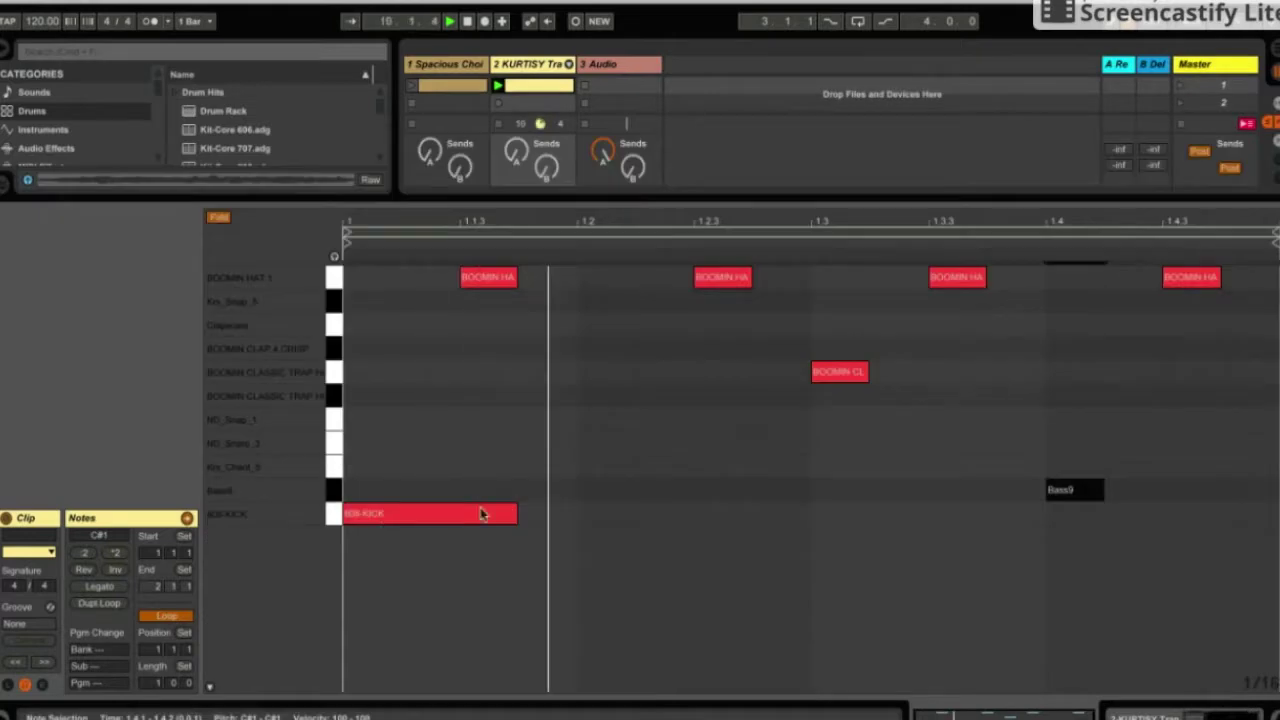
pyautogui.moveTo(855, 372); pyautogui.dragTo(864, 400)
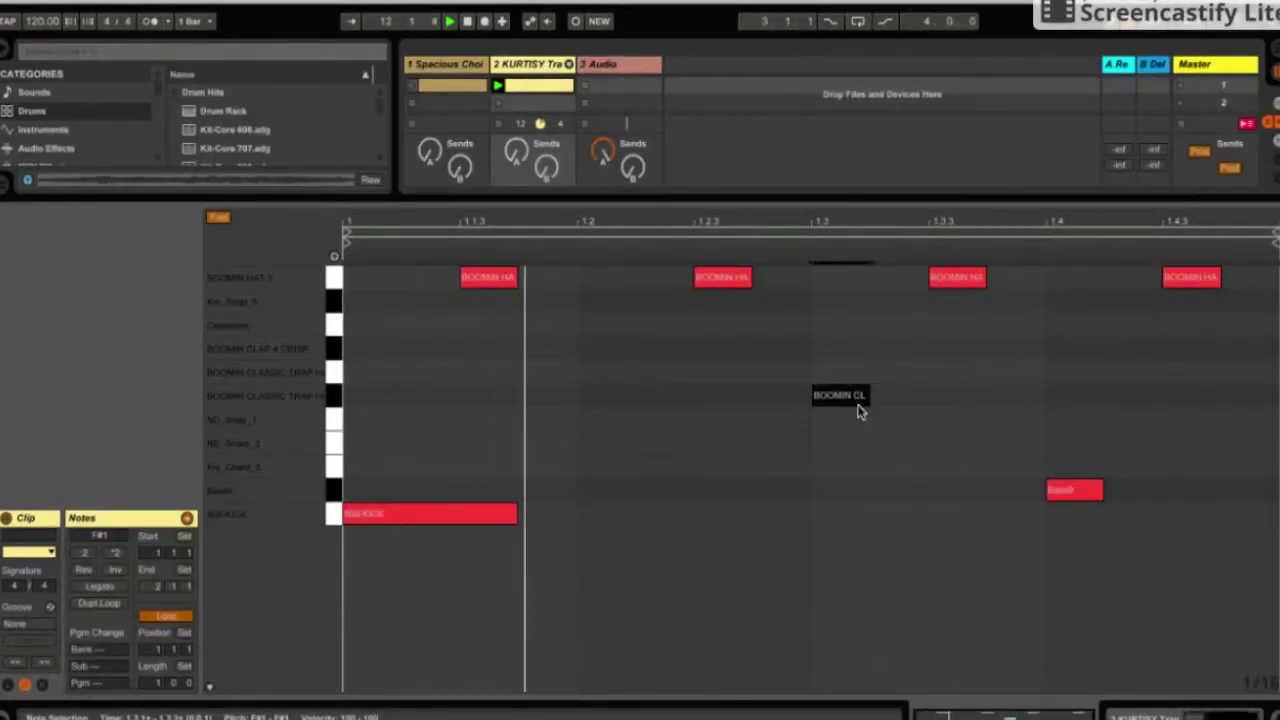
pyautogui.doubleClick(849, 347)
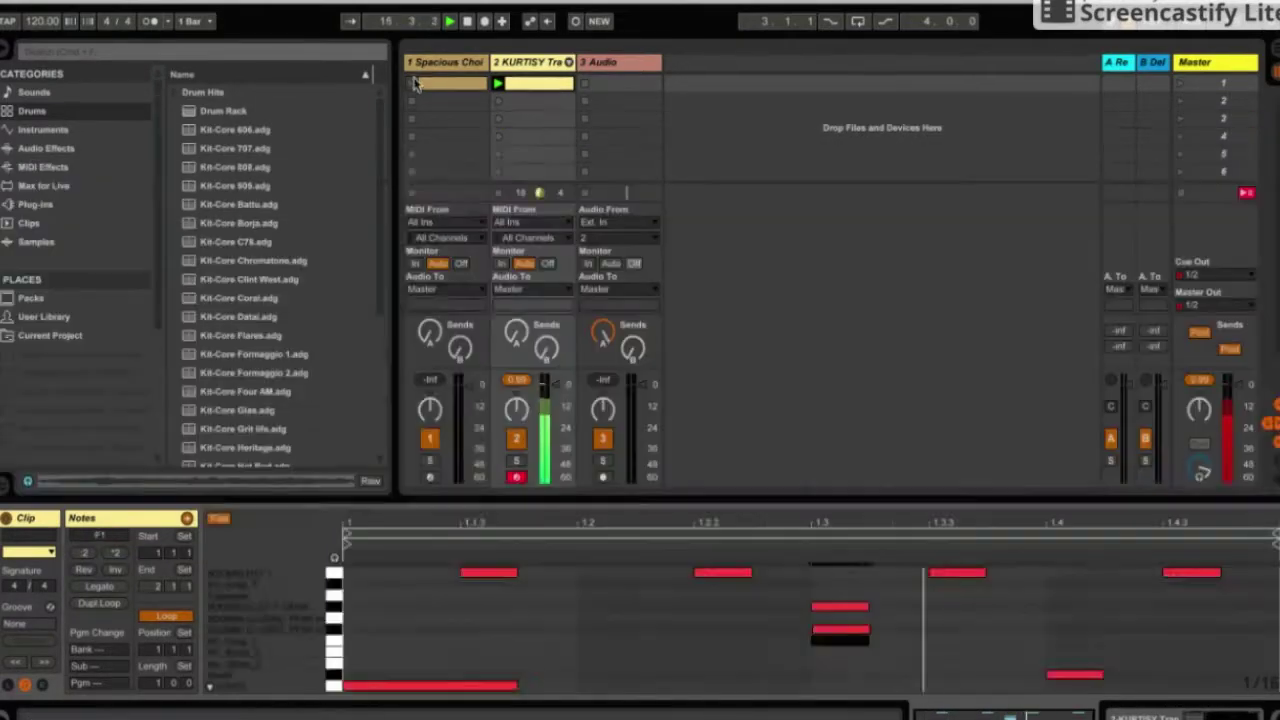
# Launch the Spacious Choir clip and create a second clip below it with the same melody at half length, repeated to fill the bar.
pyautogui.click(413, 83)
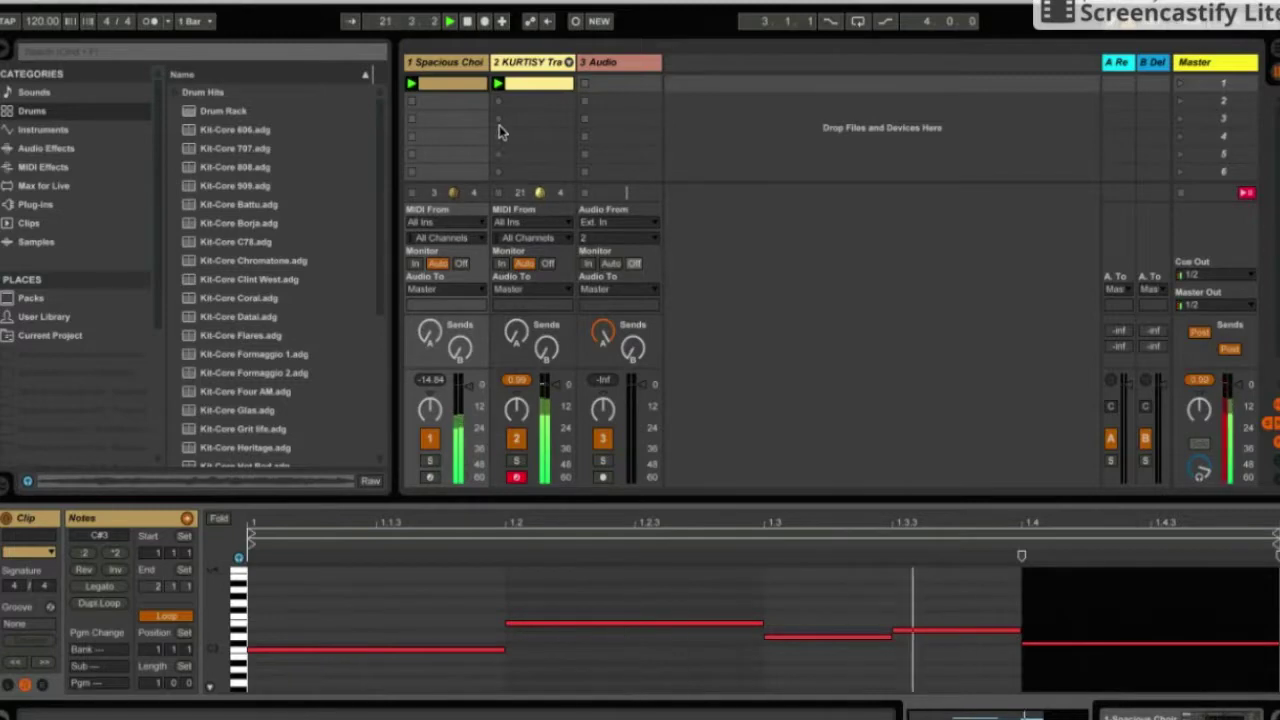
pyautogui.doubleClick(488, 100)
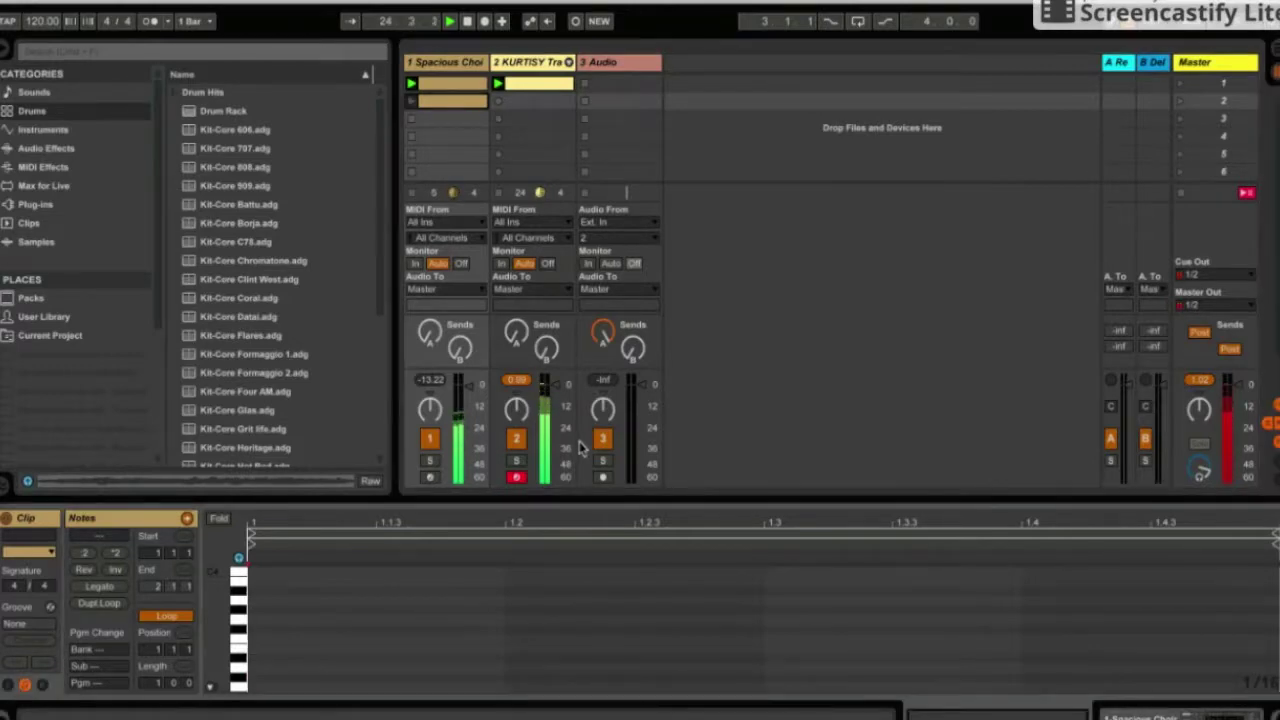
pyautogui.moveTo(579, 496); pyautogui.dragTo(571, 194)
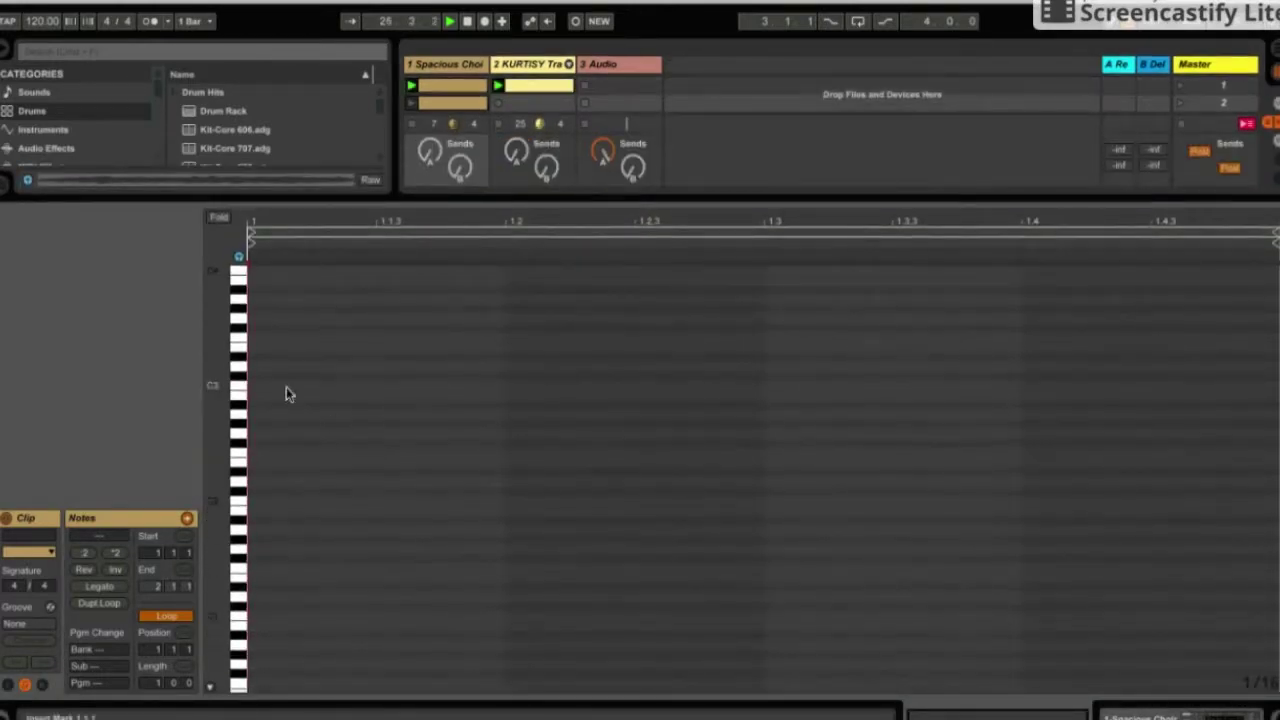
pyautogui.click(450, 101)
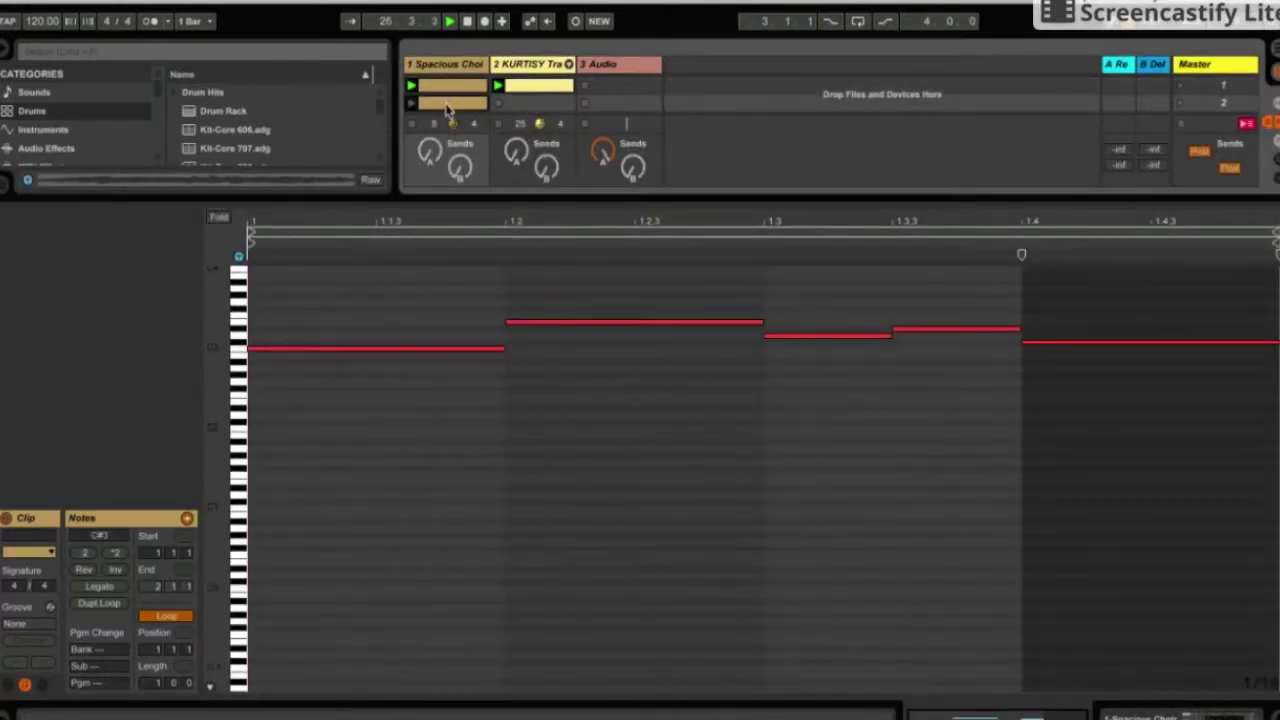
pyautogui.hotkey('ctrl', 'd')
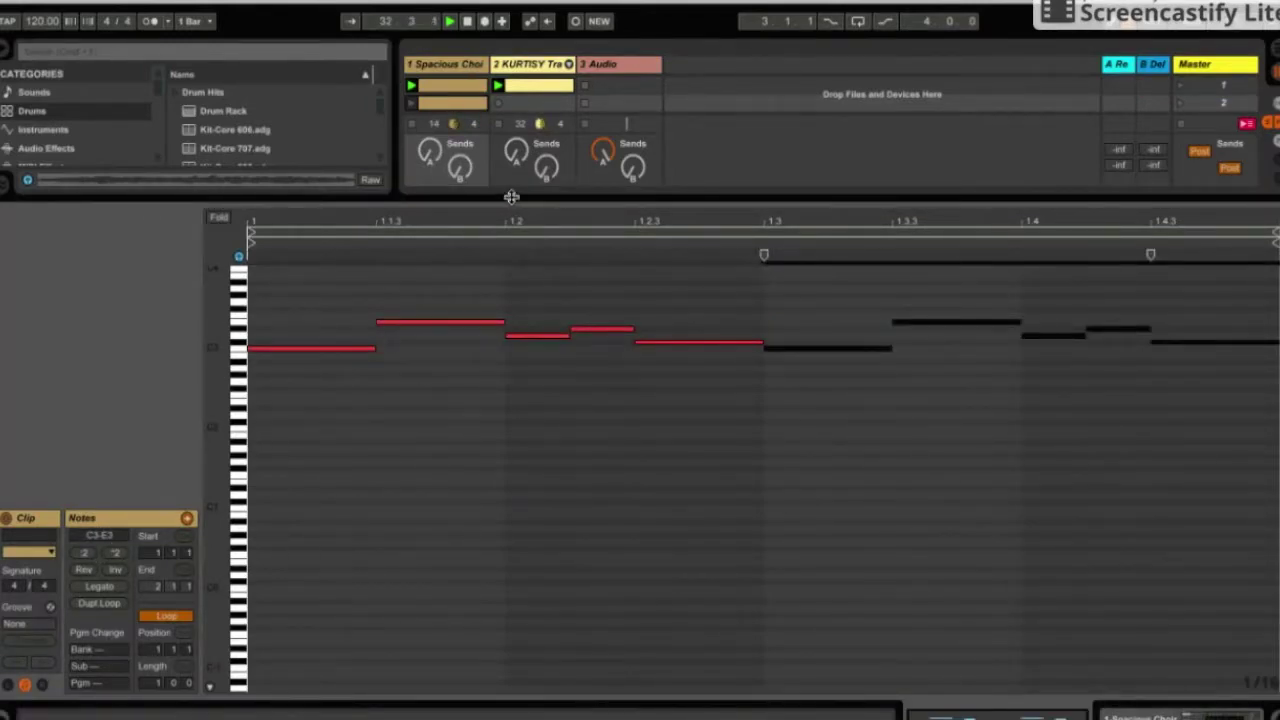
# Launch the second Spacious Choir clip, stop that track's playback, and relaunch its first clip.
pyautogui.moveTo(511, 197); pyautogui.dragTo(534, 646)
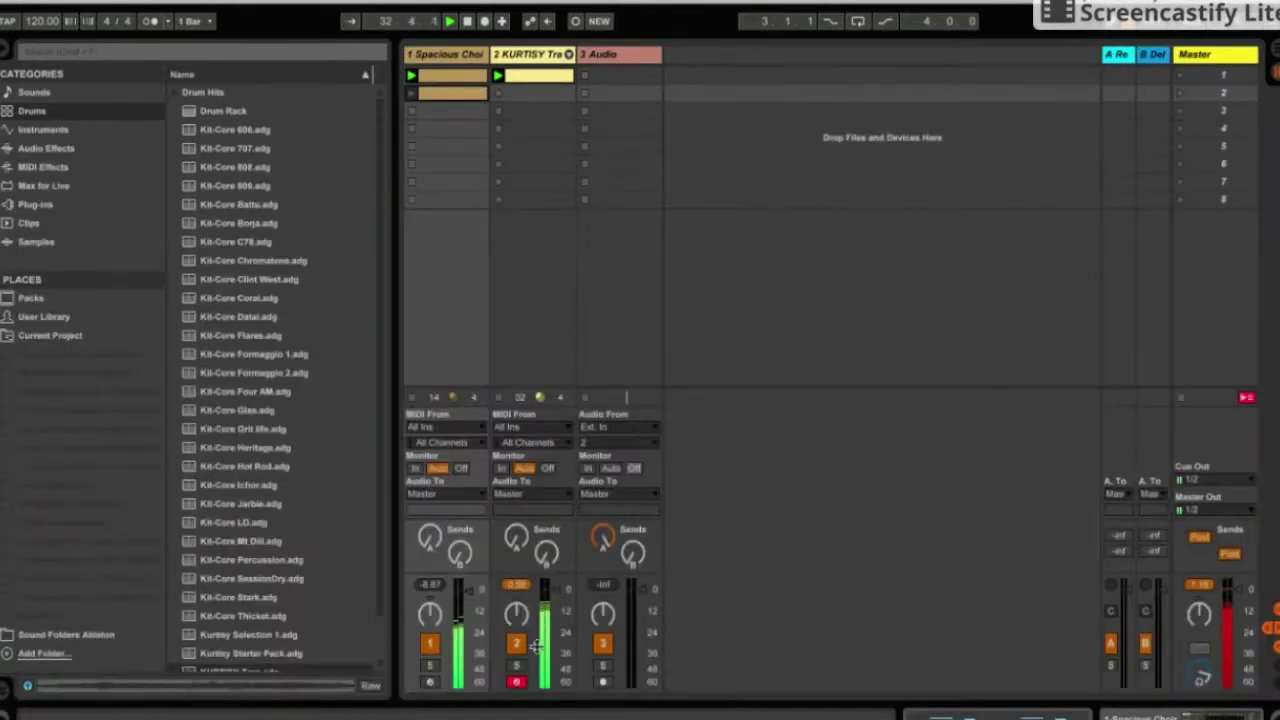
pyautogui.click(411, 94)
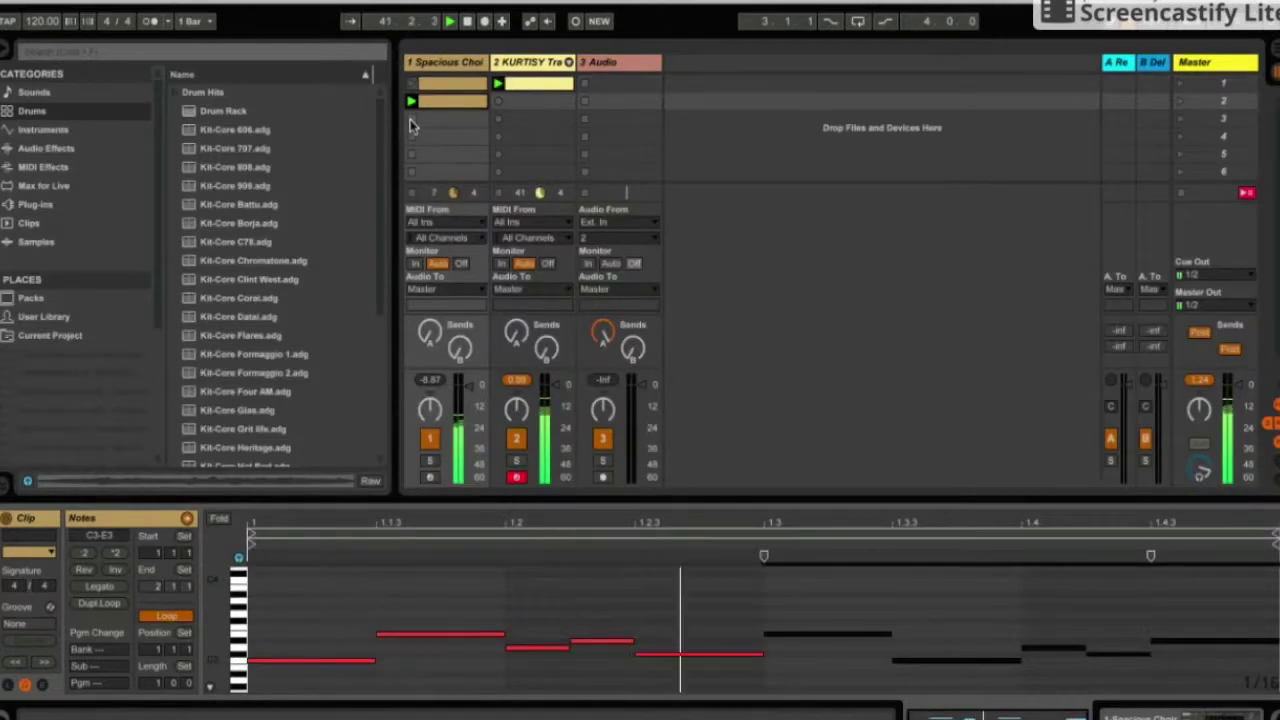
pyautogui.click(411, 119)
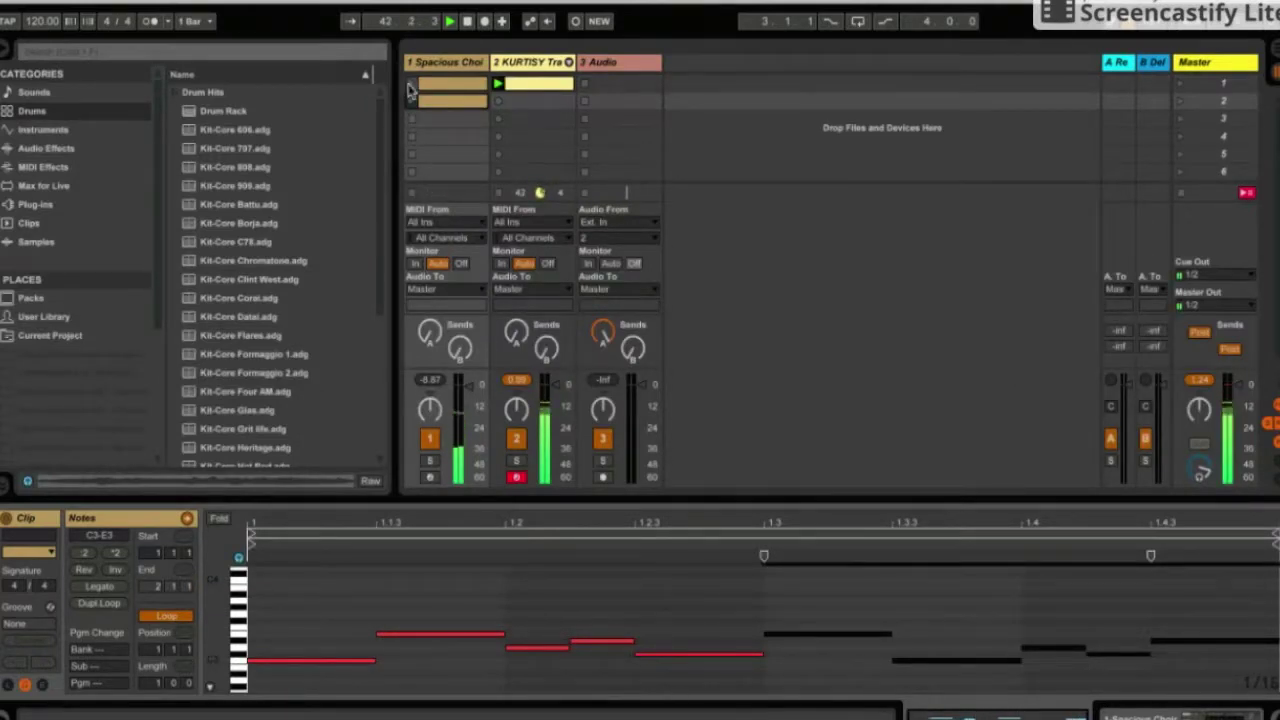
pyautogui.click(411, 86)
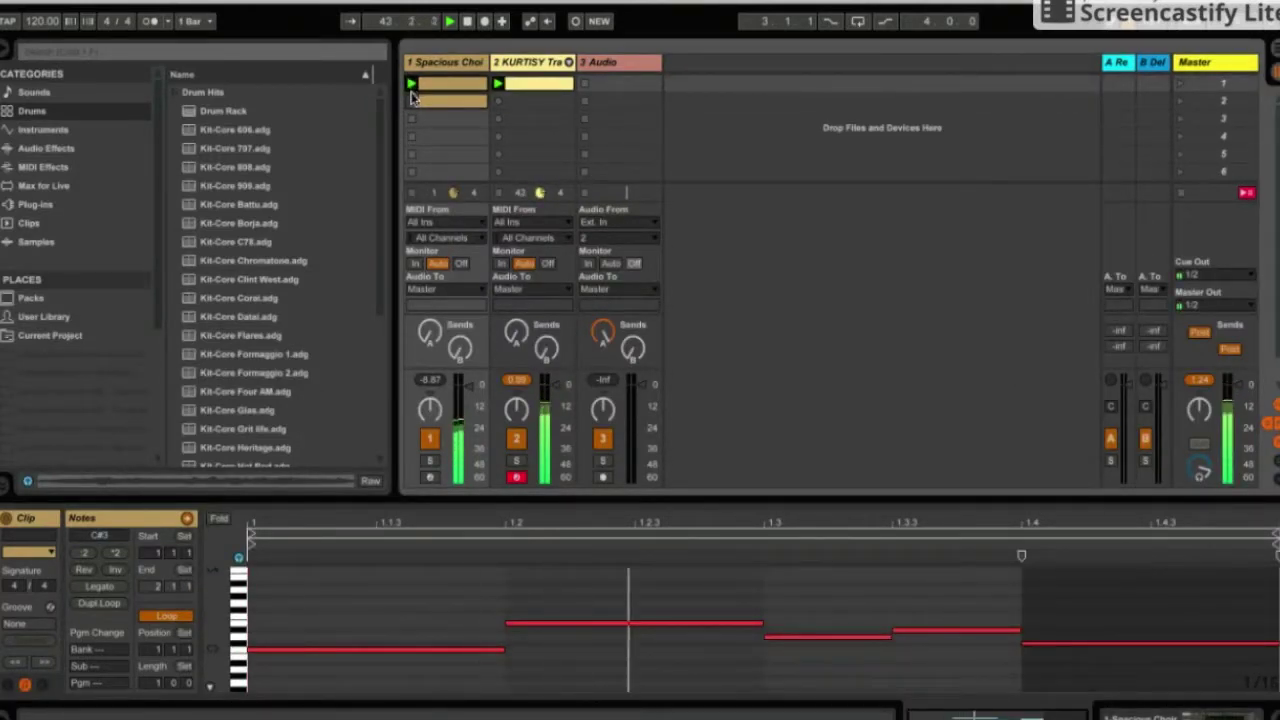
# Duplicate the KURTISY Trap drum clip into the slot below and enlarge its note editor.
pyautogui.click(533, 85)
pyautogui.hotkey('ctrl', 'd')
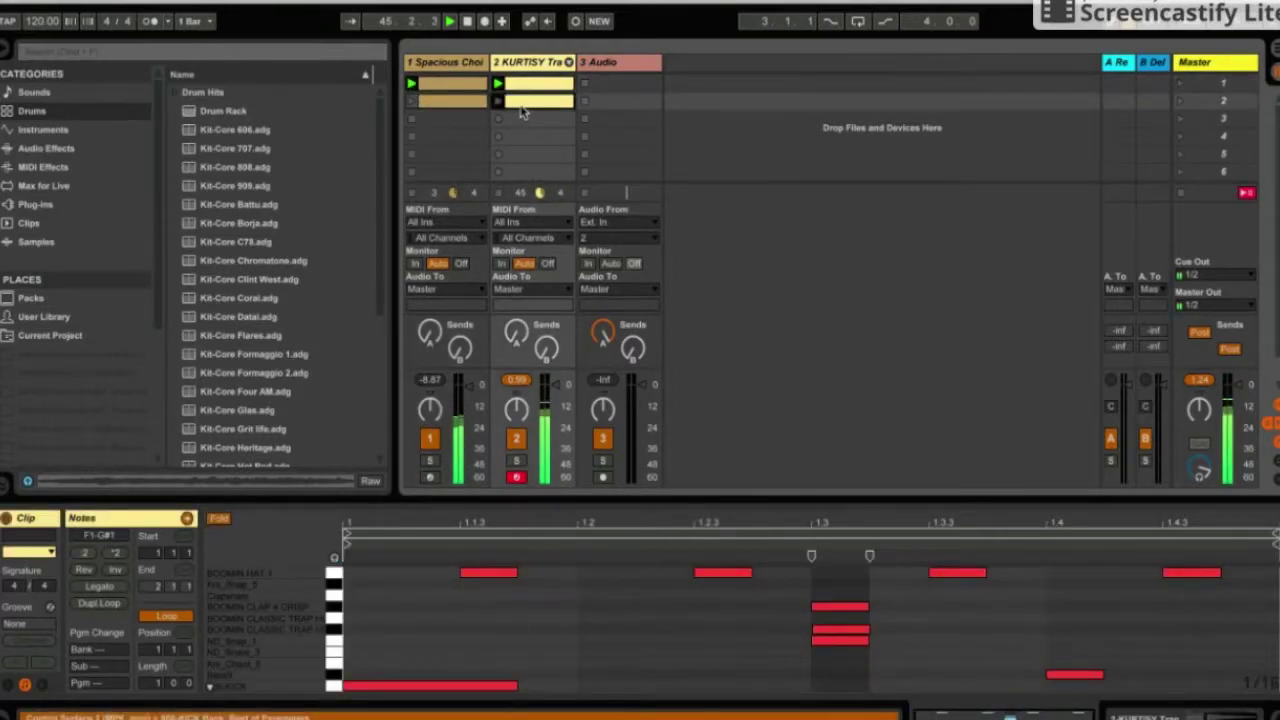
pyautogui.click(601, 557)
pyautogui.moveTo(614, 497); pyautogui.dragTo(640, 143)
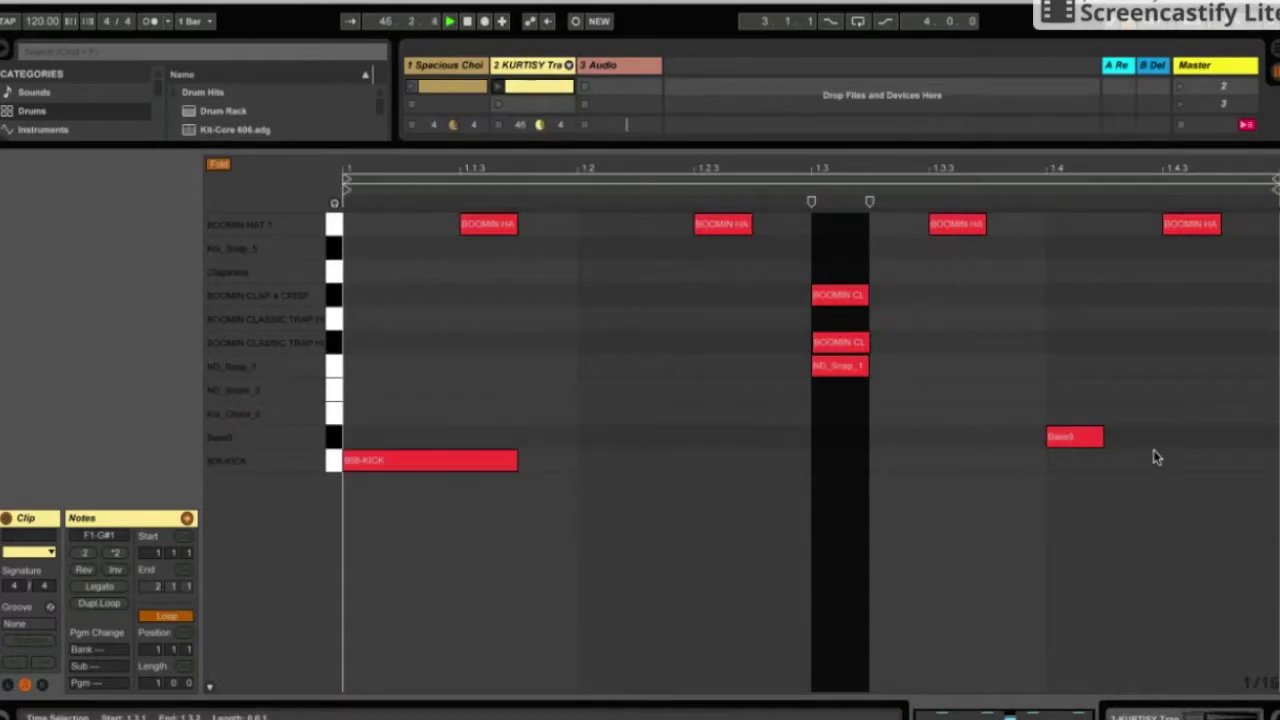
# Shift the duplicated clip's BOOMIN HAT 1 notes to start on beat 1, then halve their timing and repeat them across the bar.
pyautogui.click(889, 362)
pyautogui.moveTo(934, 372); pyautogui.dragTo(781, 304)
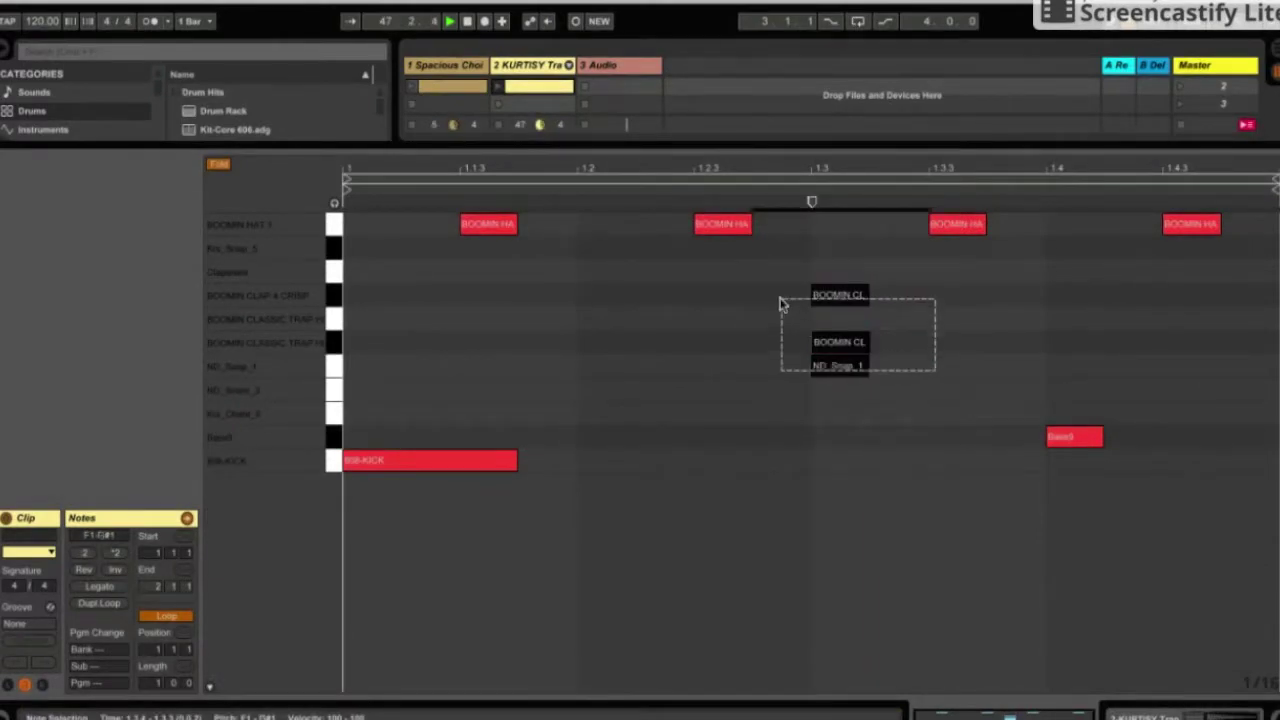
pyautogui.moveTo(434, 229); pyautogui.dragTo(1219, 218)
pyautogui.press('Left')
pyautogui.press('Left')
pyautogui.press('Left')
pyautogui.press('Right')
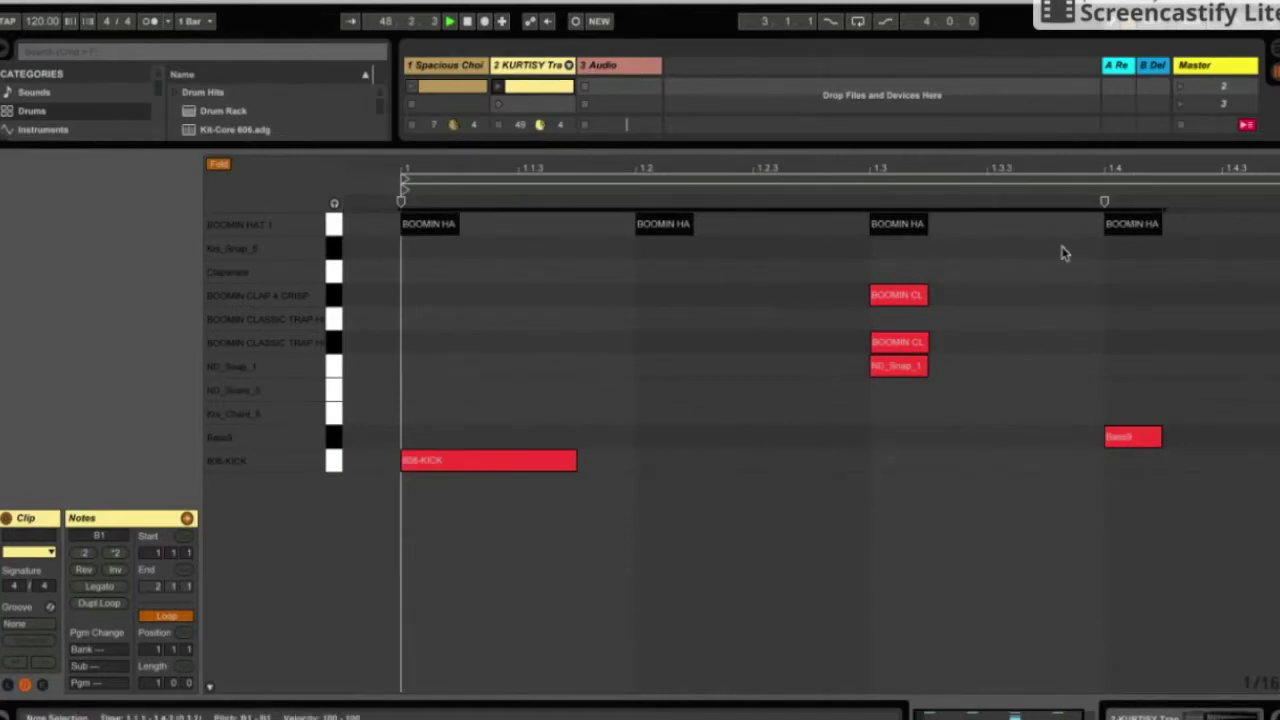
pyautogui.click(85, 554)
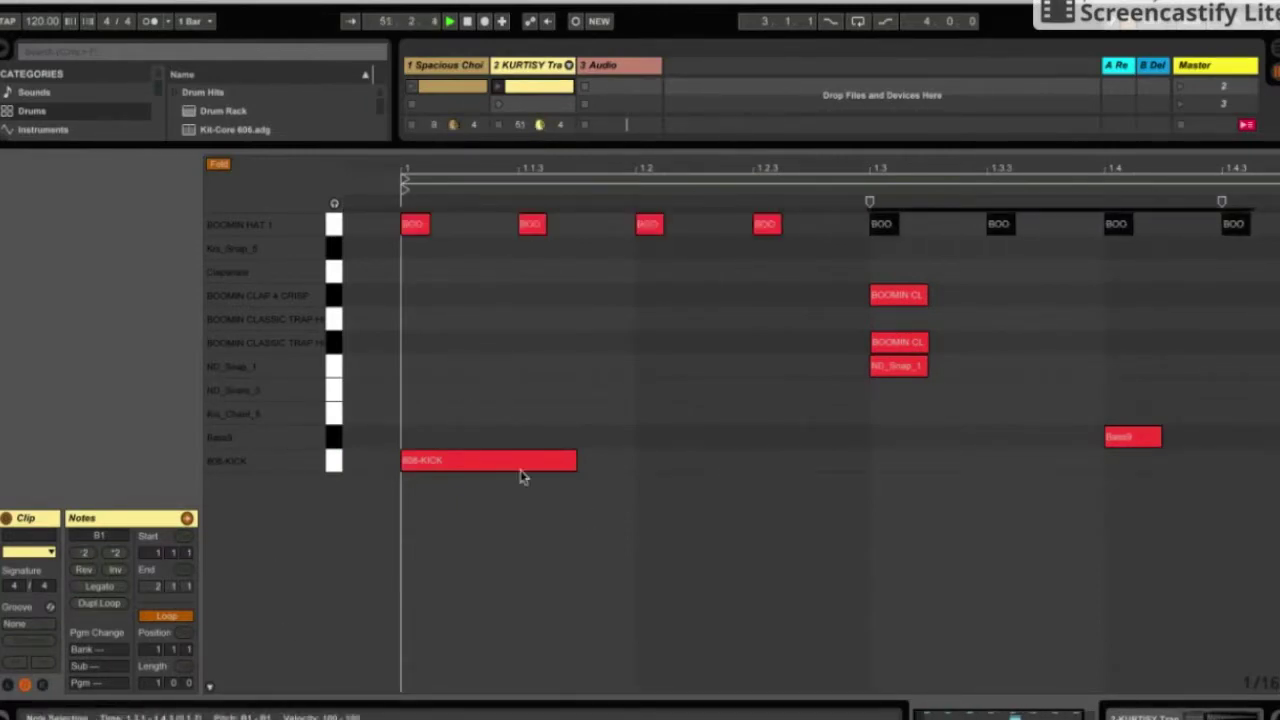
# Add 808-KICK notes at 1.2 and 1.3 and delete the ND_Snap_1, BOOMIN CLASSIC TRAP and BOOMIN CLAP 4 CRISP notes at 1.3.
pyautogui.doubleClick(653, 462)
pyautogui.doubleClick(883, 467)
pyautogui.doubleClick(896, 367)
pyautogui.doubleClick(897, 343)
pyautogui.doubleClick(898, 296)
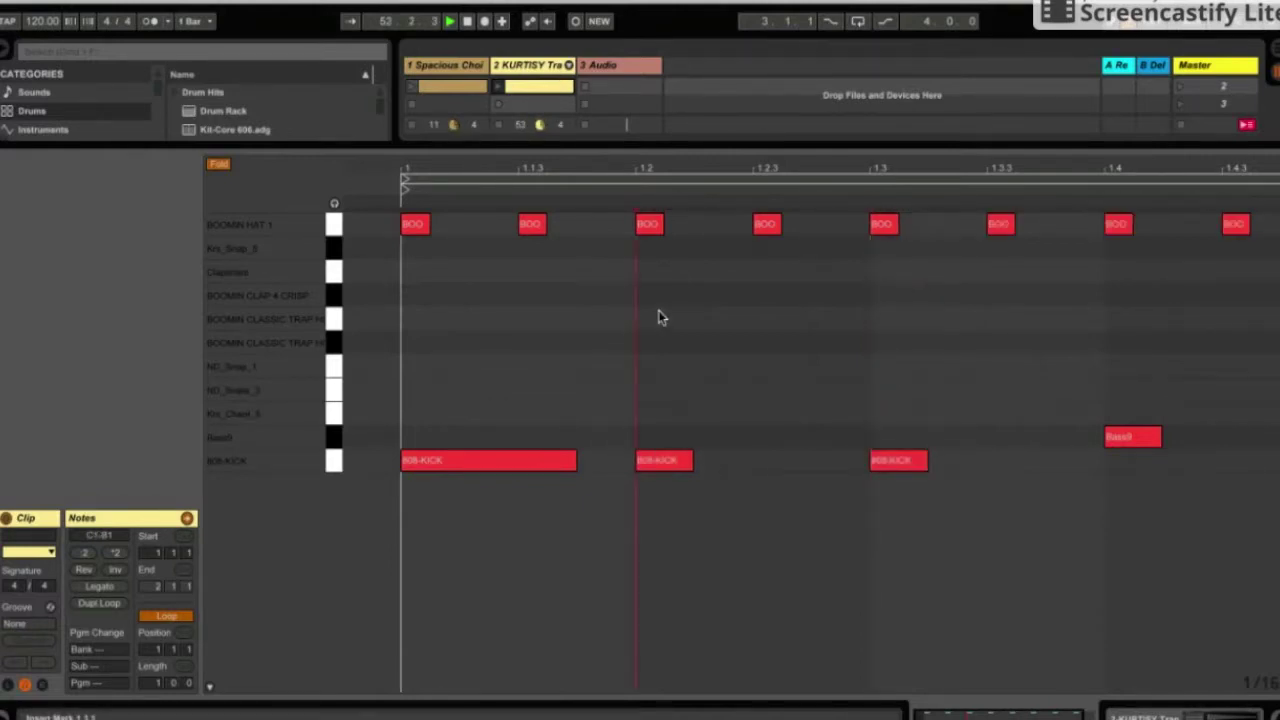
# Add BOOMIN CLASSIC TRAP notes at 1.2 and 1.4, then launch the second drum clip.
pyautogui.doubleClick(658, 317)
pyautogui.doubleClick(1120, 316)
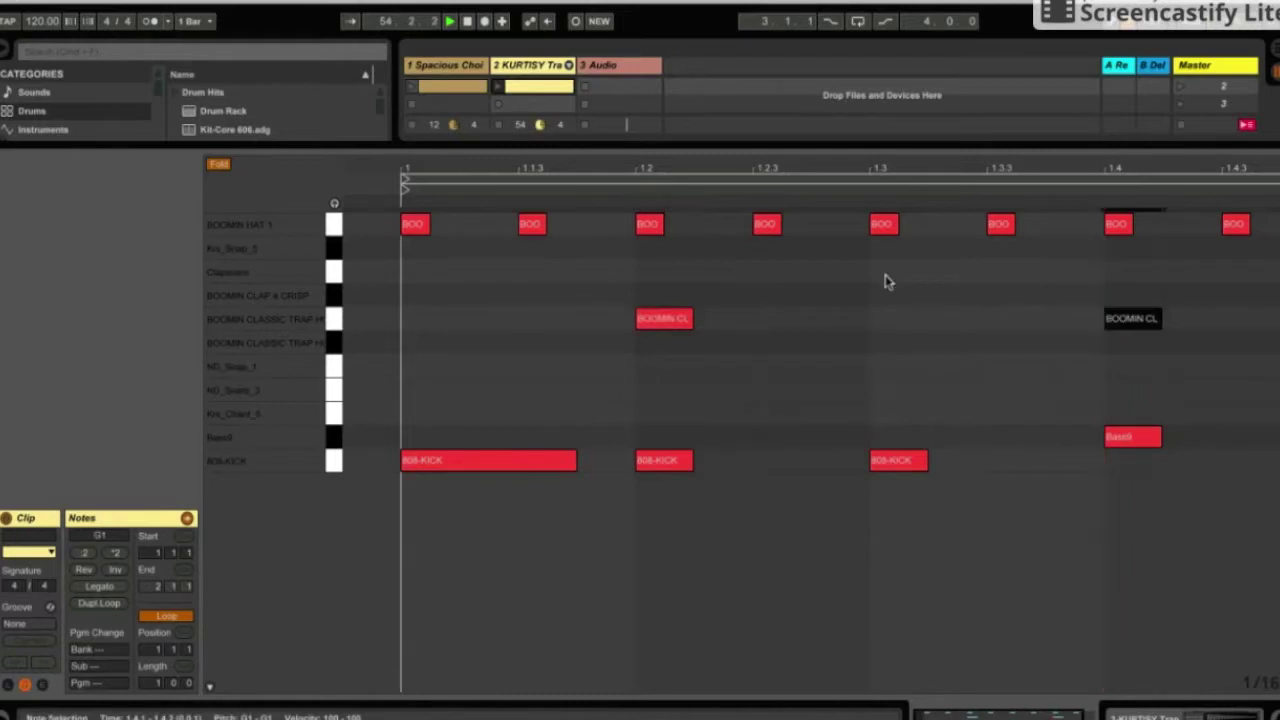
pyautogui.click(498, 88)
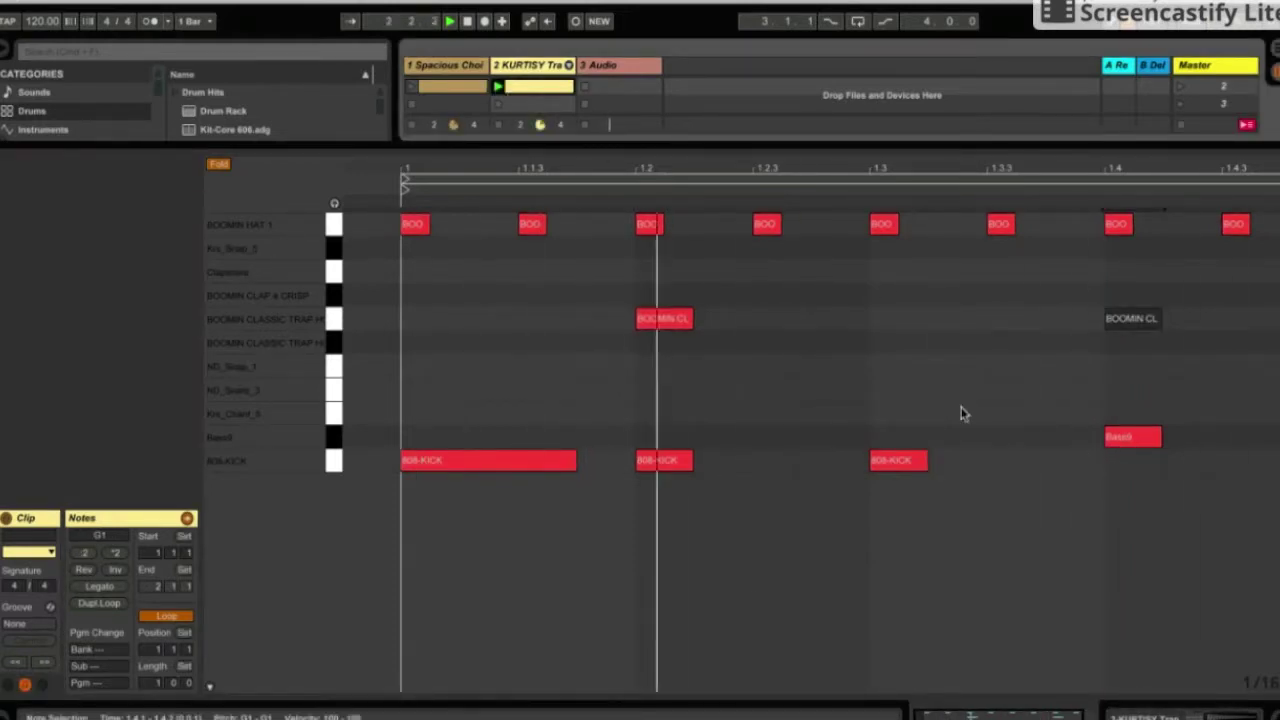
pyautogui.moveTo(613, 148); pyautogui.dragTo(669, 565)
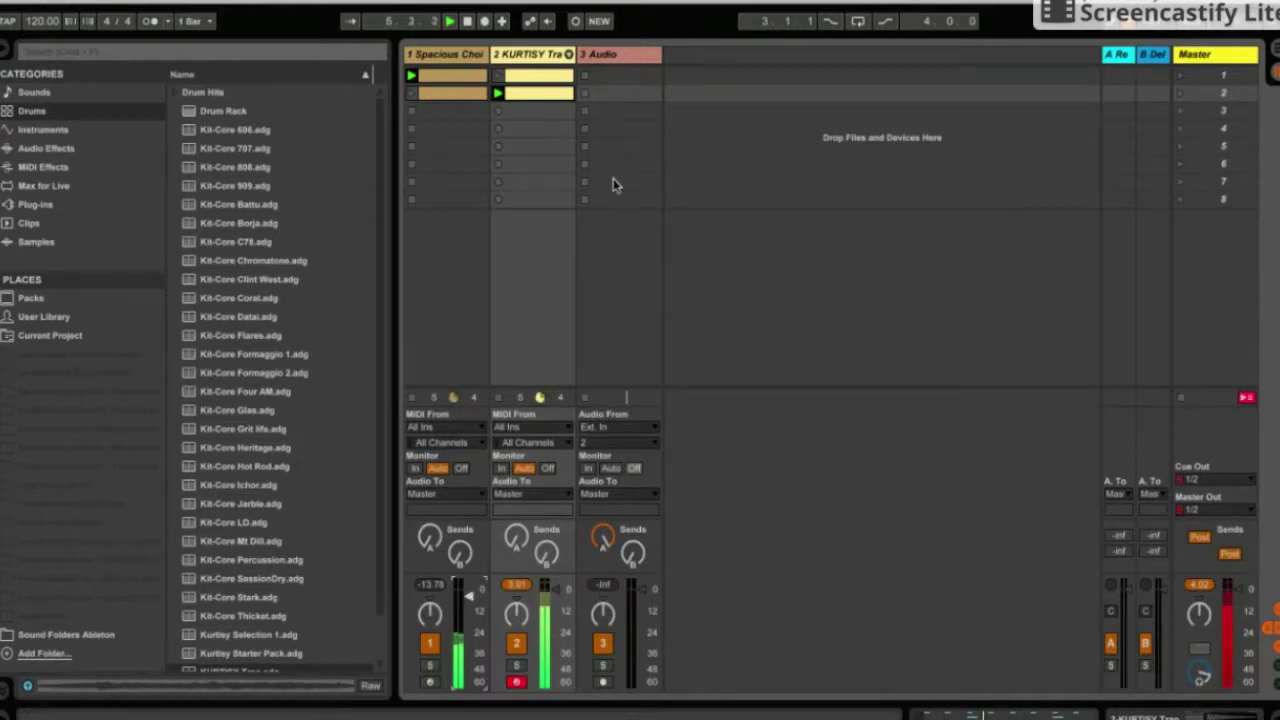
# Search all browser results for 120, then load the 120_Peyote loop into the first slot of the 3 Audio track and play it.
pyautogui.click(612, 57)
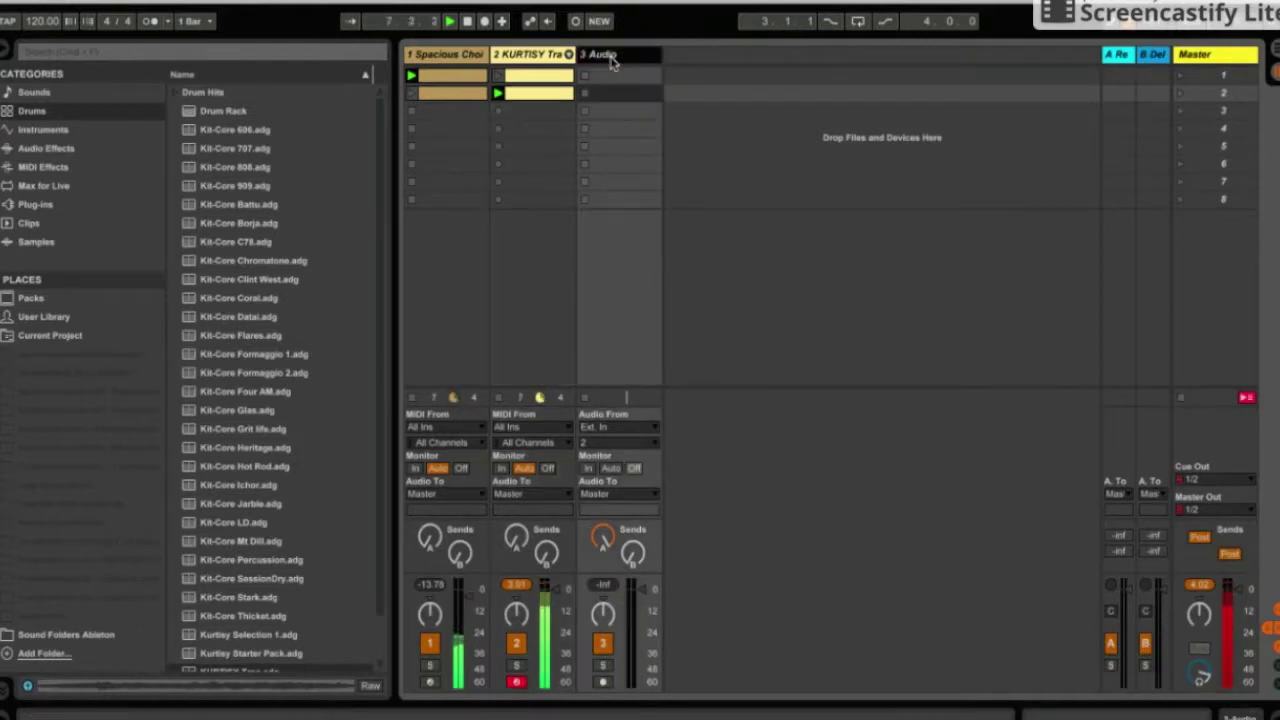
pyautogui.click(114, 53)
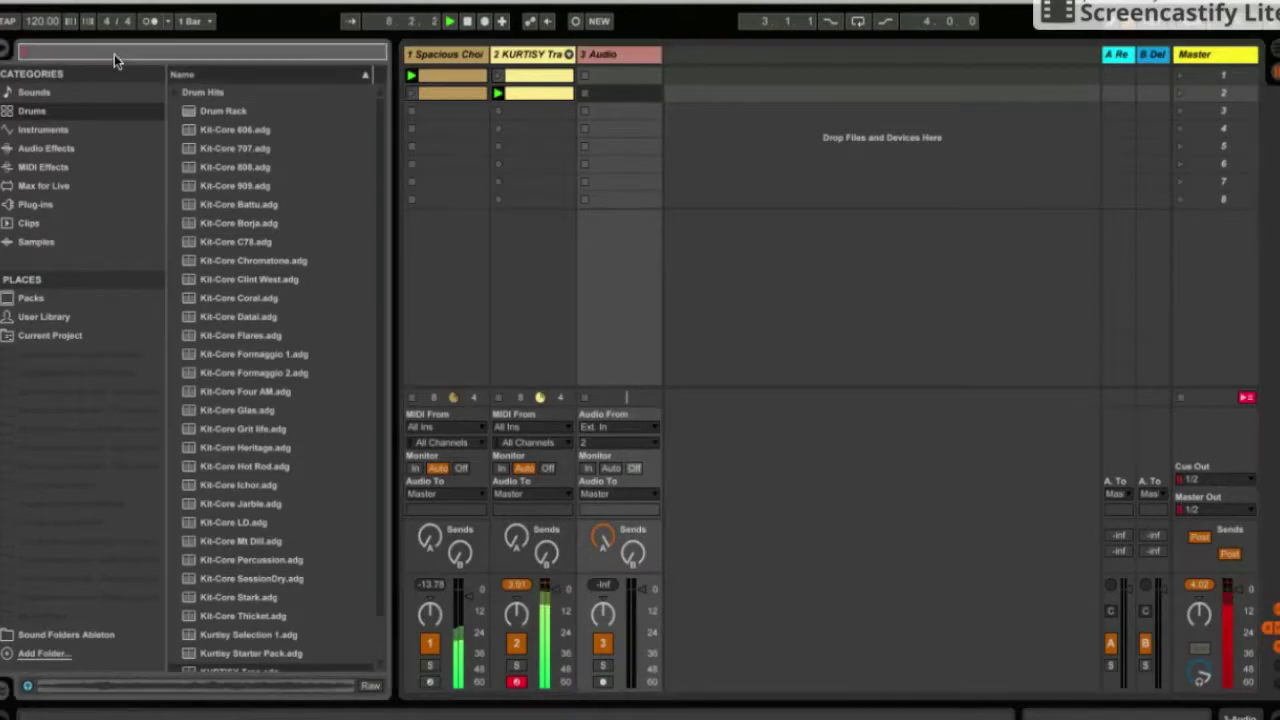
pyautogui.write('1/2')
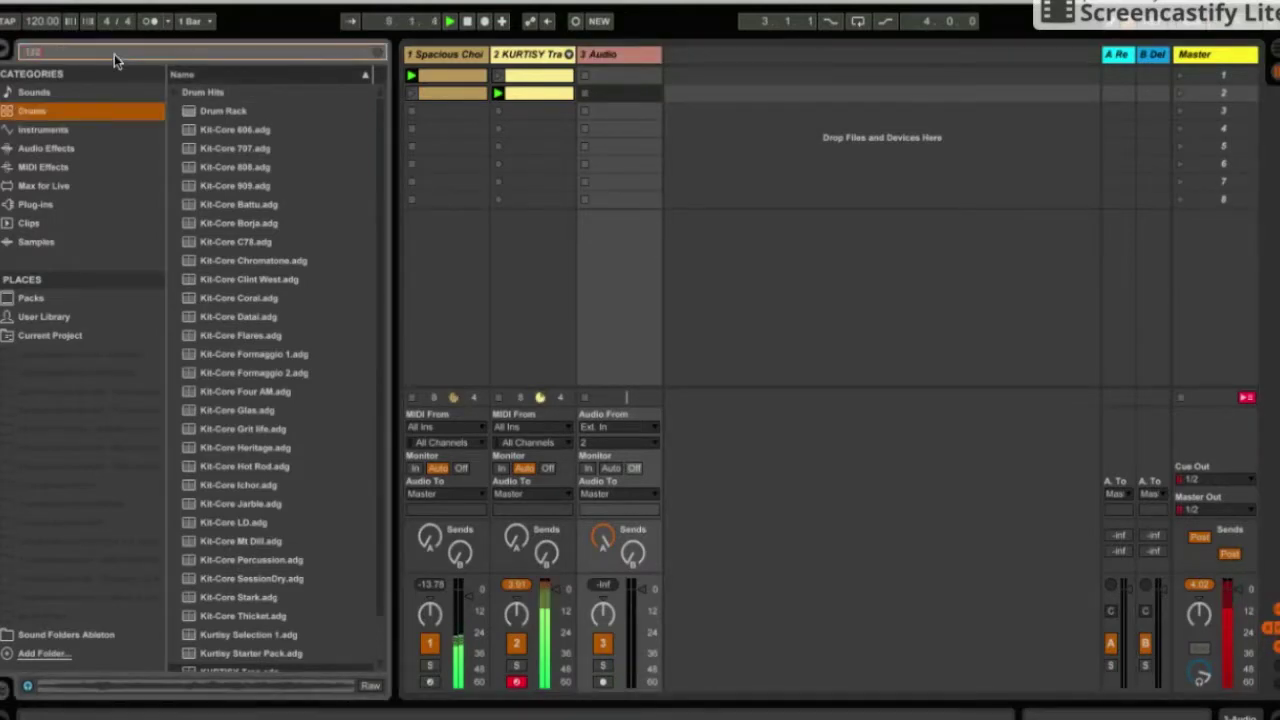
pyautogui.click(65, 242)
pyautogui.click(58, 262)
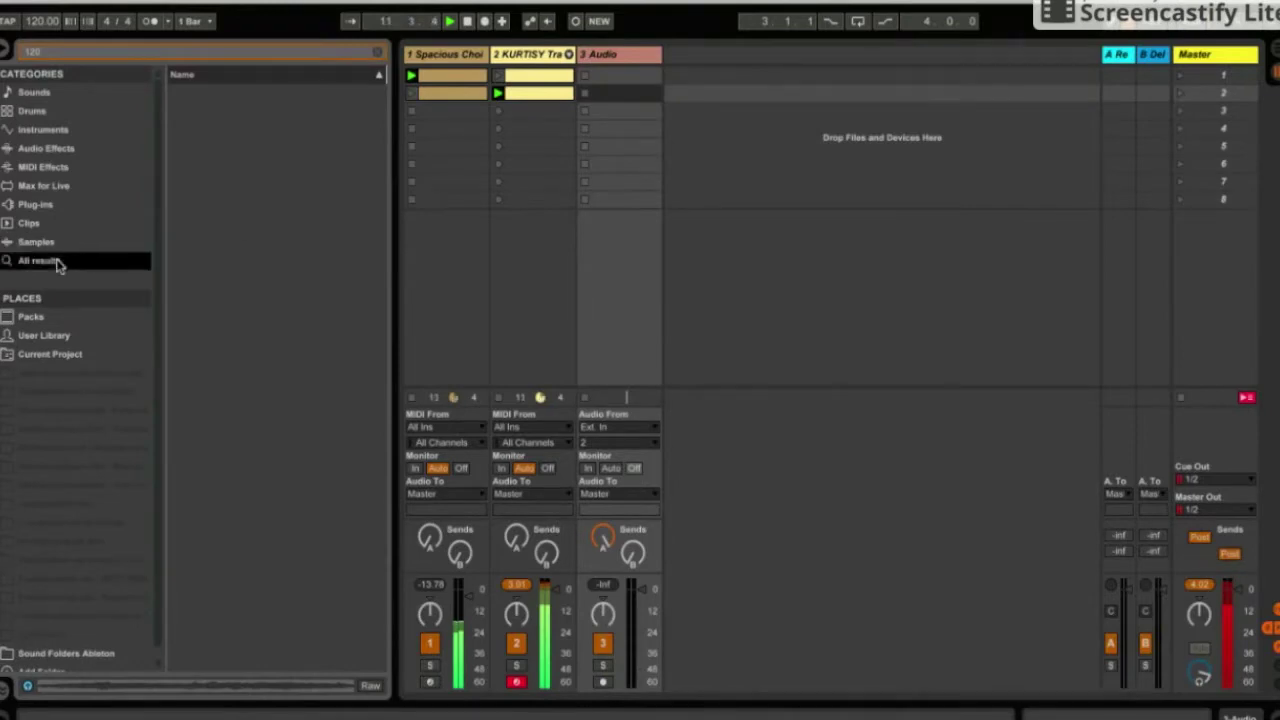
pyautogui.scroll(-3, 260, 250)
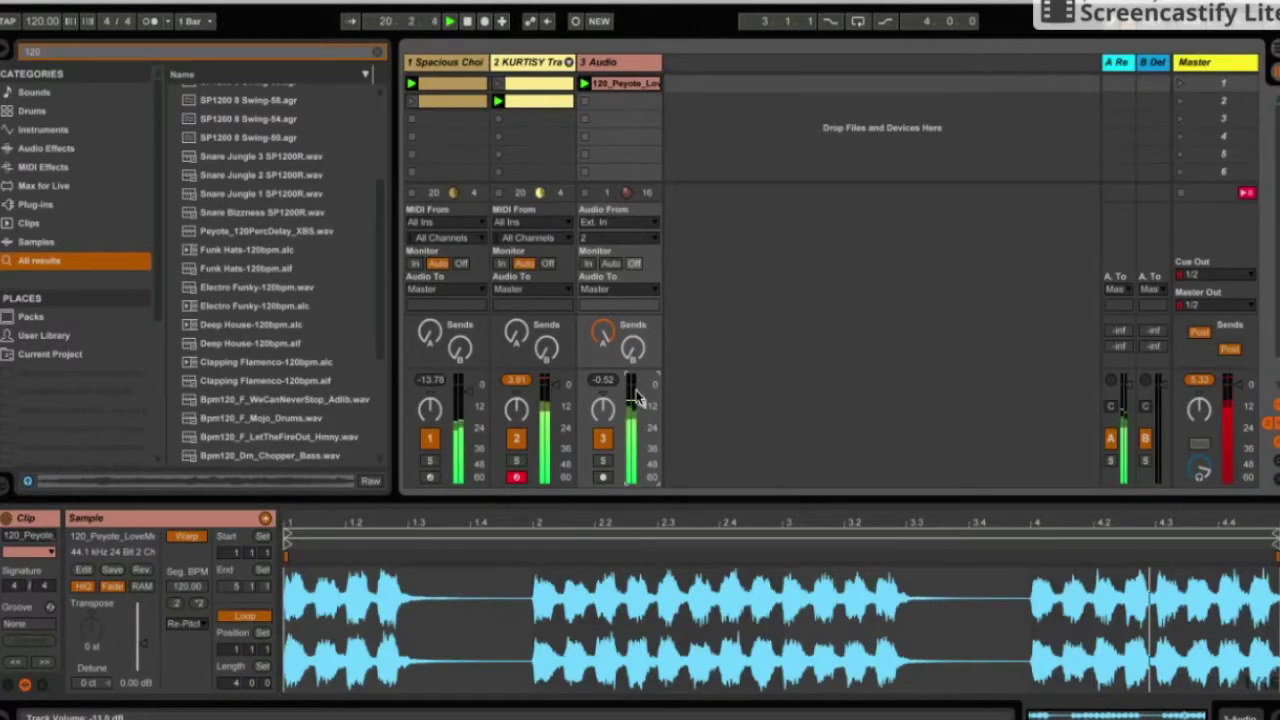
# Switch the clips playing alongside the audio loop, bringing in the first KURTISY Trap drum clip.
pyautogui.click(412, 102)
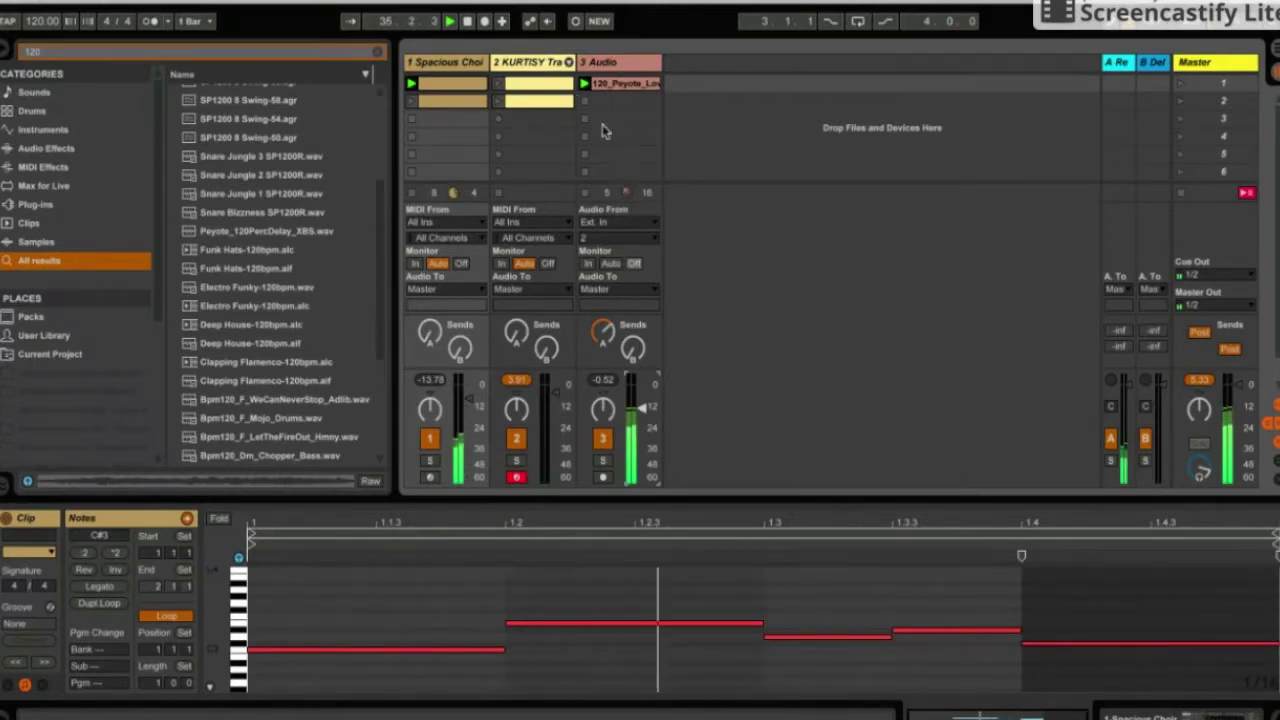
pyautogui.click(497, 86)
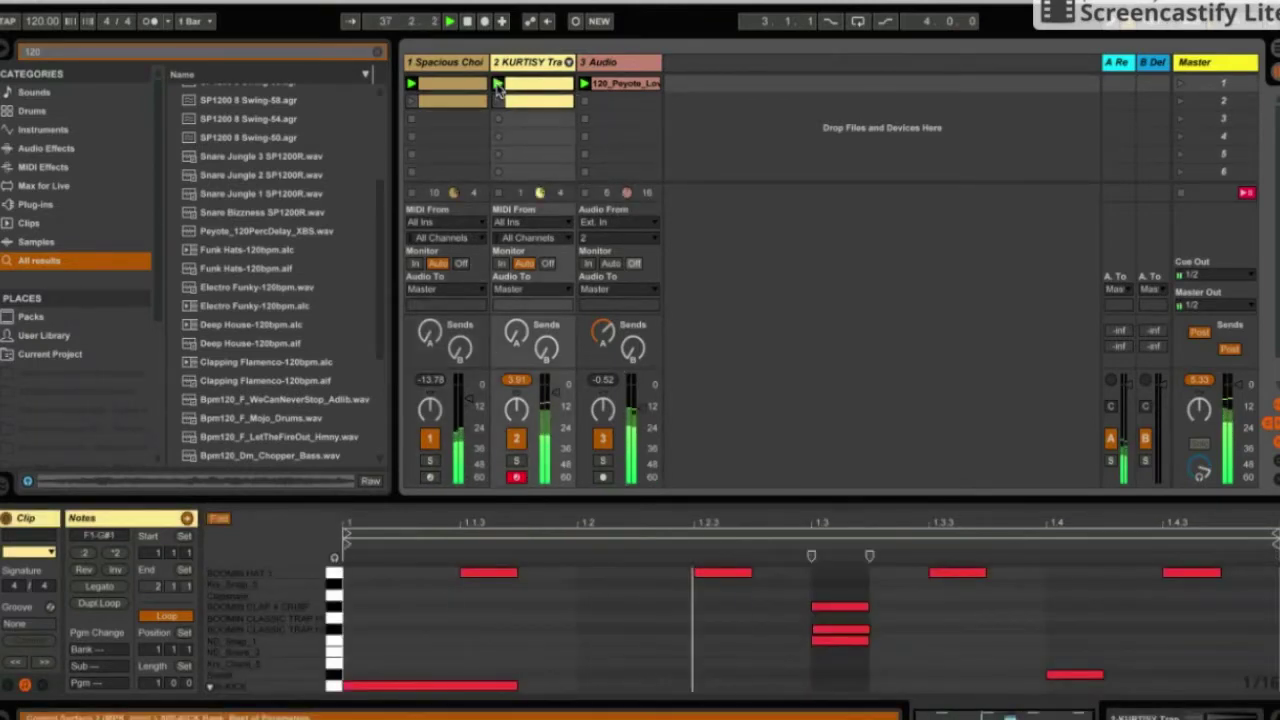